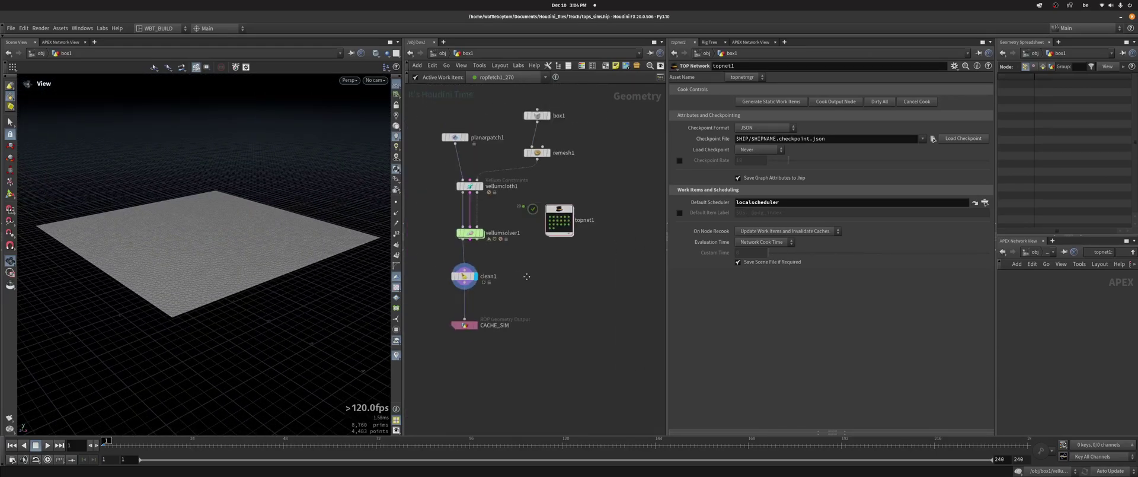
# Frame the cloth patch in the viewport and create a new camera from that view
pyautogui.moveTo(193, 251); pyautogui.dragTo(204, 221)
pyautogui.click(376, 80)
pyautogui.click(383, 110)
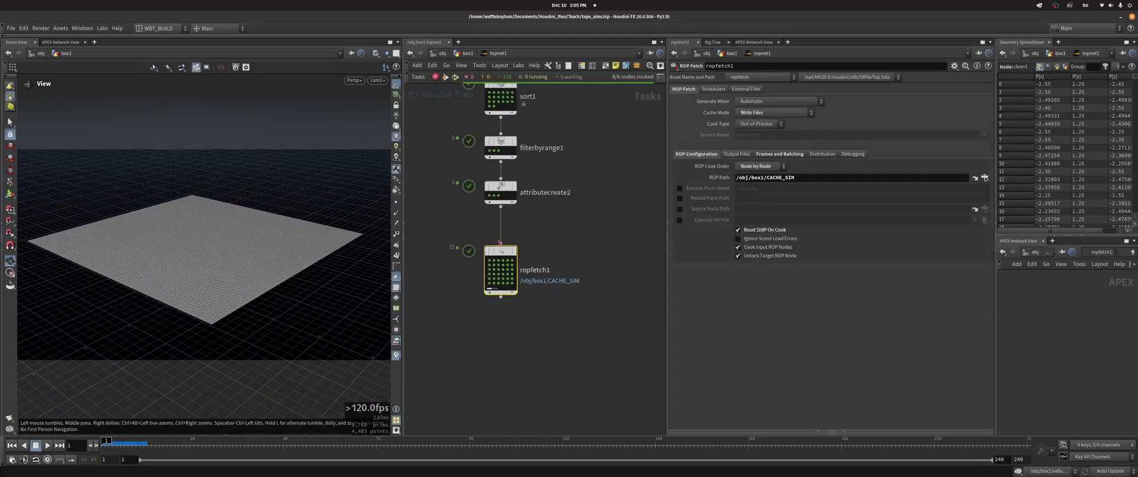
# Hide the reference grid in the viewport
pyautogui.click(501, 243)
pyautogui.press('Escape')
pyautogui.moveTo(501, 267); pyautogui.dragTo(501, 257)
pyautogui.moveTo(557, 316); pyautogui.dragTo(549, 341, button='middle')
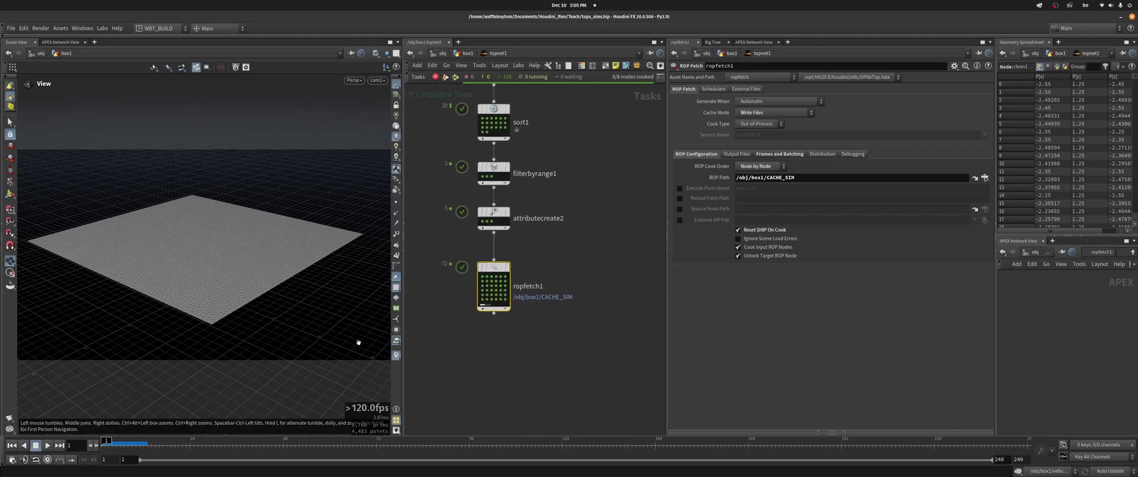
pyautogui.click(397, 84)
pyautogui.scroll(3, 493, 359)
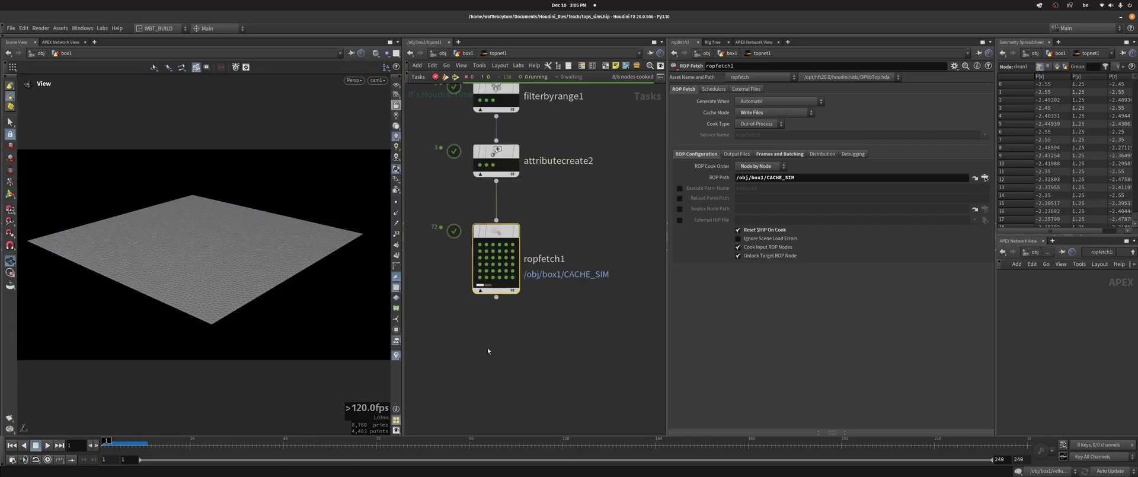
# Add a second ROP Fetch node below ropfetch1 in the TOP network
pyautogui.moveTo(488, 347); pyautogui.dragTo(510, 313, button='middle')
pyautogui.click(501, 310)
pyautogui.press('Tab')
pyautogui.write('op')
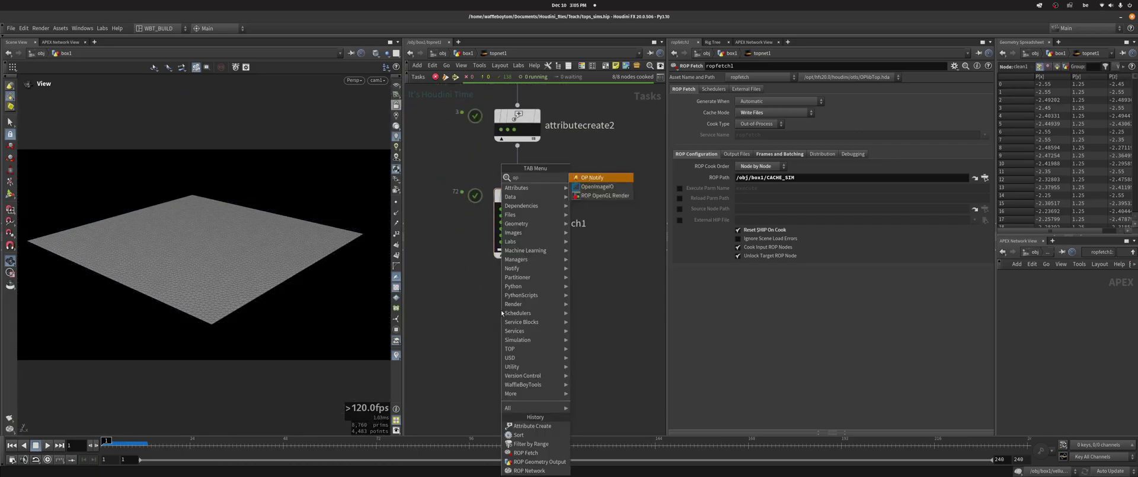
pyautogui.press('BackSpace')
pyautogui.press('BackSpace')
pyautogui.write('ropf')
pyautogui.press('Return')
pyautogui.click(502, 313)
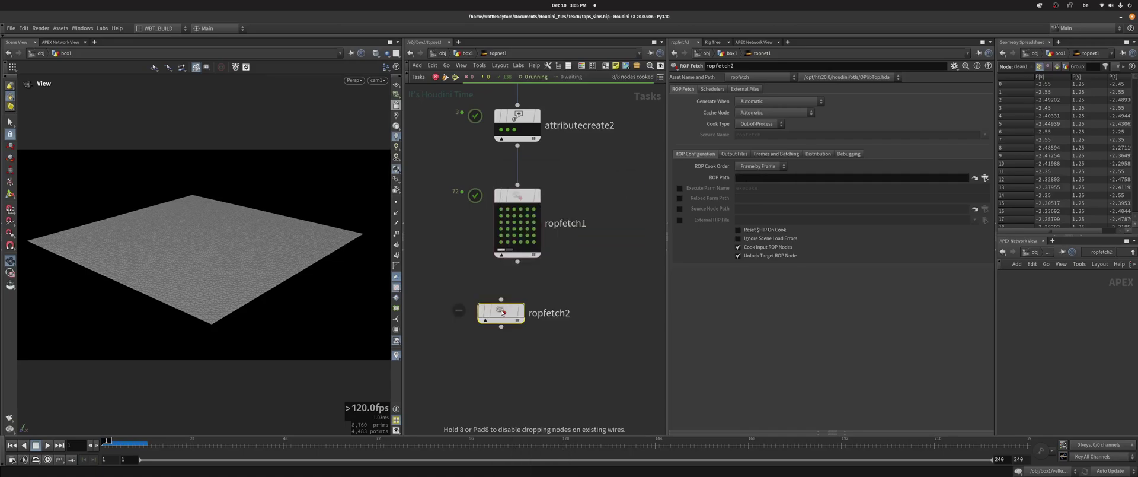
# Align the new ROP Fetch node under ropfetch1 and rename ropfetch1 as cache_geo
pyautogui.click(520, 313)
pyautogui.doubleClick(583, 223)
pyautogui.write('Cache_geo')
pyautogui.press('Return')
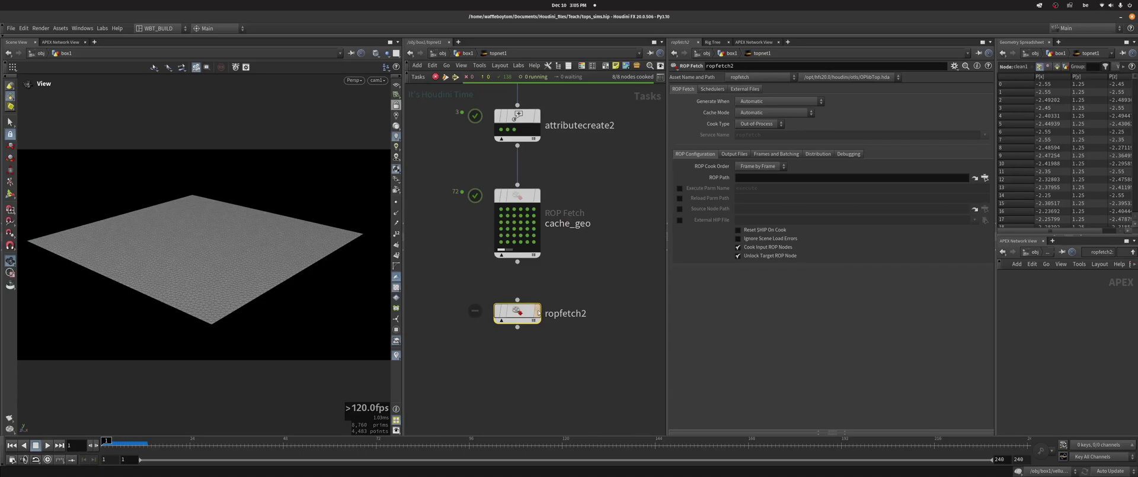
# Connect the new ROP Fetch node to cache_geo's output and rename it flipbooking
pyautogui.moveTo(517, 300); pyautogui.dragTo(518, 262)
pyautogui.doubleClick(575, 312)
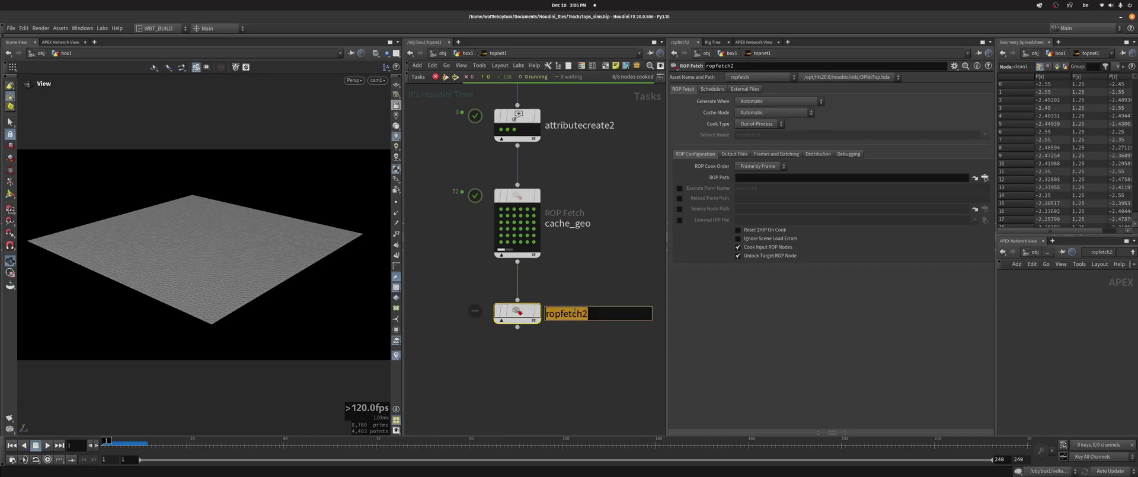
pyautogui.write('flipbooking')
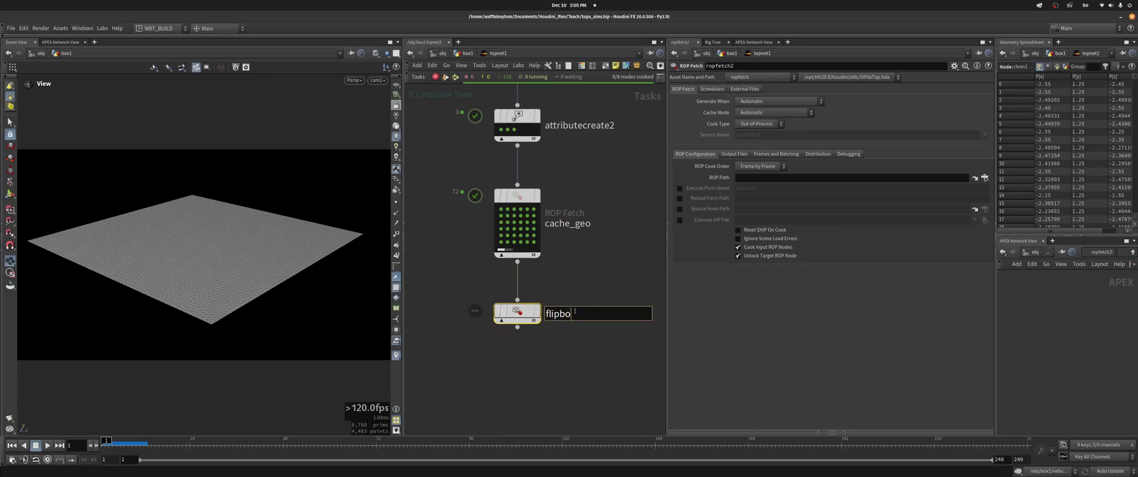
pyautogui.press('Return')
pyautogui.scroll(2, 577, 313)
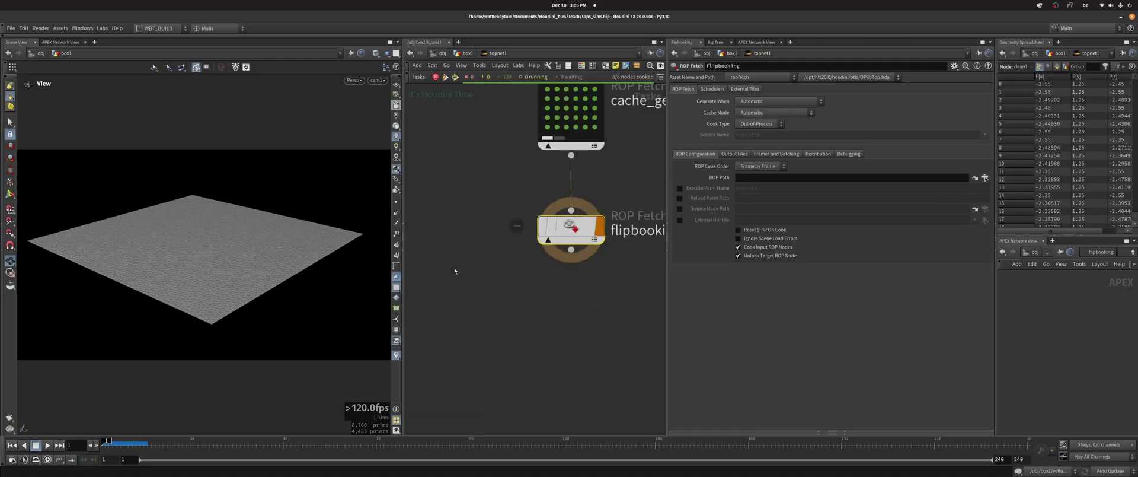
# Add a ROP Network beside the flipbooking node and color it light blue
pyautogui.press('Tab')
pyautogui.write('ropnet')
pyautogui.press('Return')
pyautogui.click(455, 268)
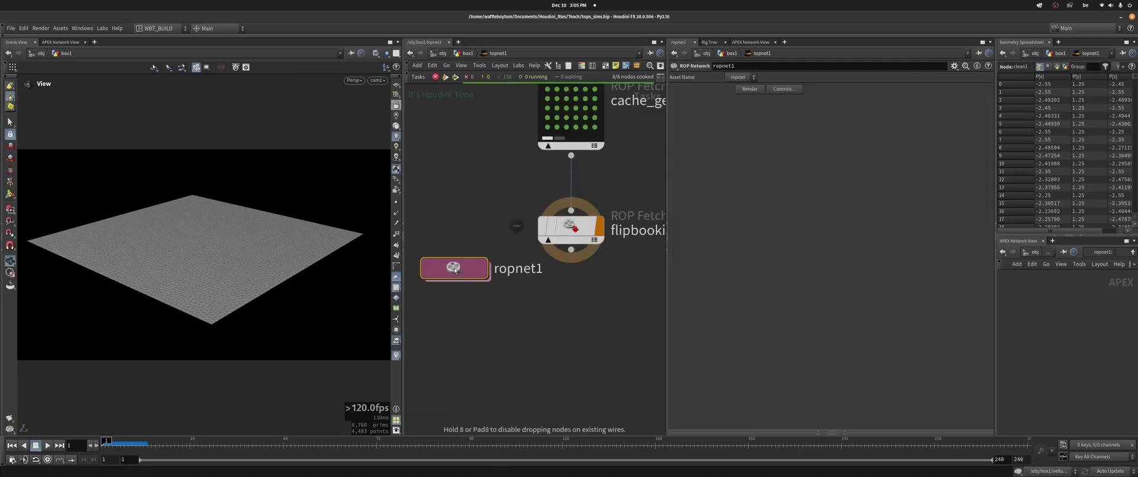
pyautogui.press('c')
pyautogui.click(637, 415)
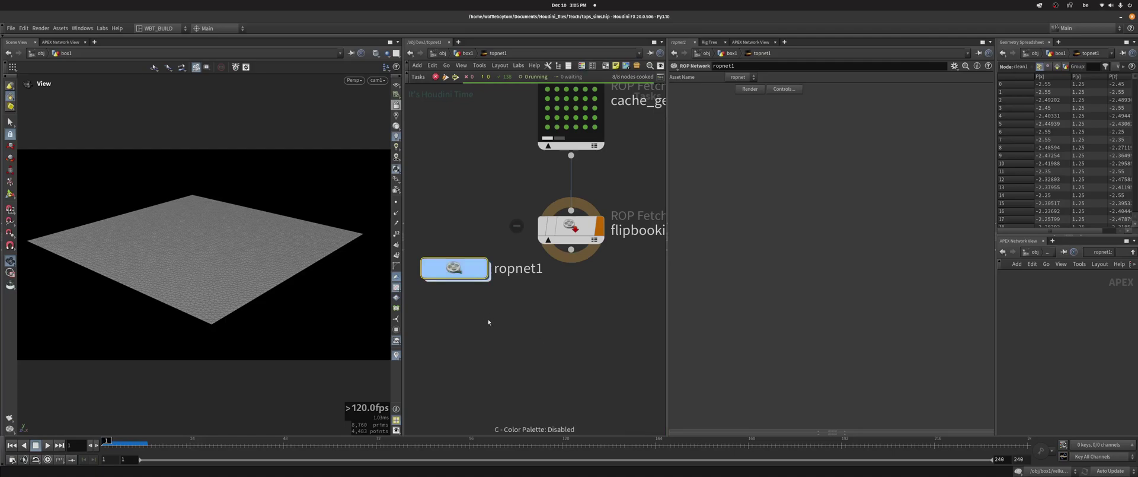
# Change the ROP Network node's shape to a circle
pyautogui.moveTo(513, 338); pyautogui.dragTo(599, 396, button='middle')
pyautogui.moveTo(541, 329); pyautogui.dragTo(468, 290)
pyautogui.press('z')
pyautogui.click(645, 397)
pyautogui.press('z')
# Add an OpenGL render node inside the ROP Network
pyautogui.doubleClick(474, 277)
pyautogui.press('Tab')
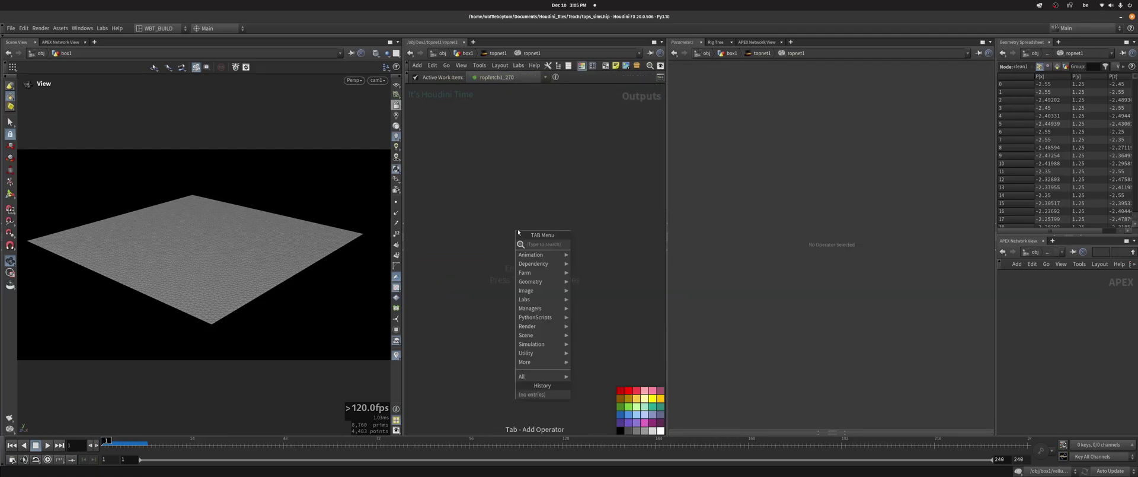
pyautogui.write('opengl')
pyautogui.press('Return')
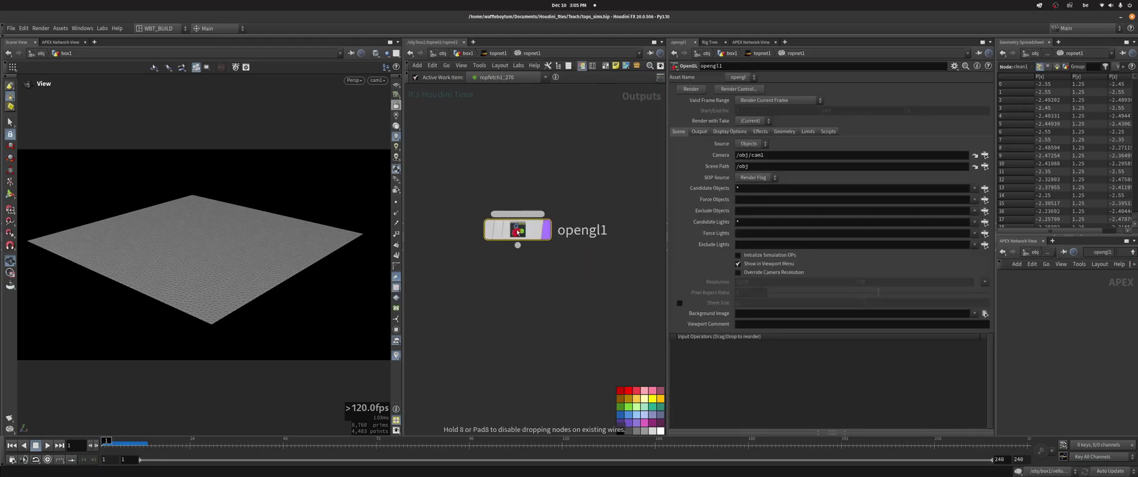
pyautogui.click(523, 248)
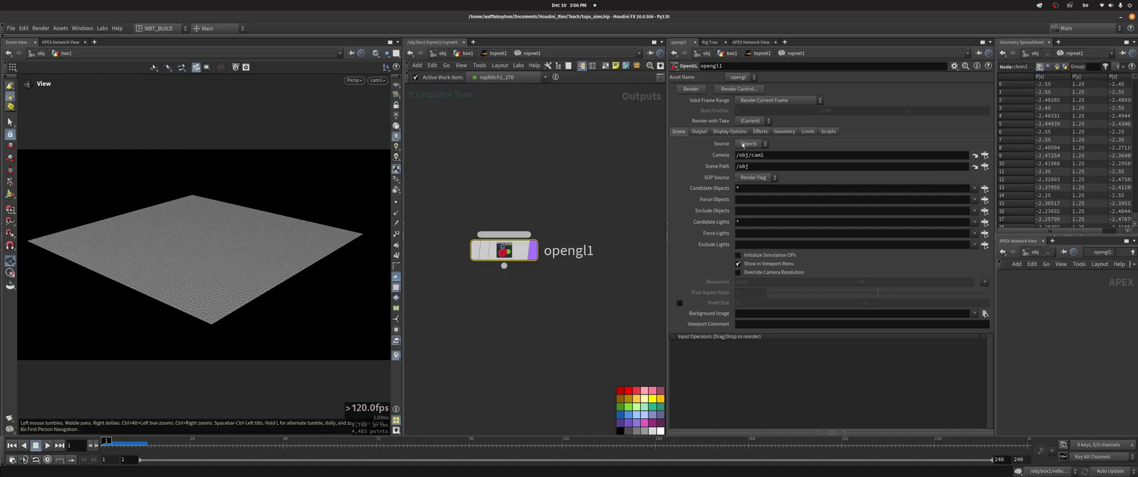
# Copy the OpenGL node and set it as the ROP path of the flipbooking node
pyautogui.press('u')
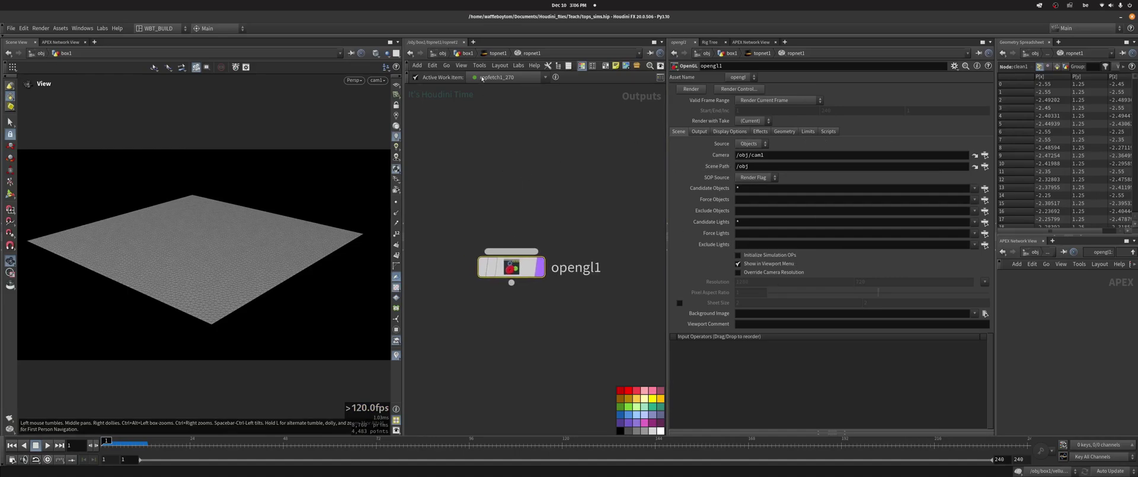
pyautogui.press('i')
pyautogui.hotkey('ctrl', 'c')
pyautogui.press('u')
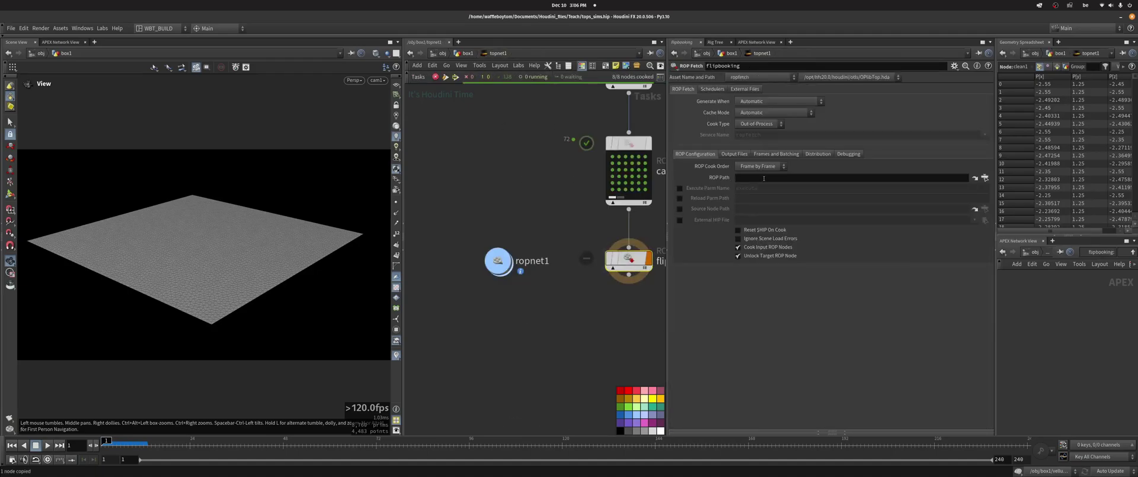
pyautogui.moveTo(524, 173); pyautogui.dragTo(490, 183, button='middle')
# Set the flipbooking node to evaluate using Frame Range
pyautogui.click(738, 156)
pyautogui.click(778, 154)
pyautogui.click(775, 167)
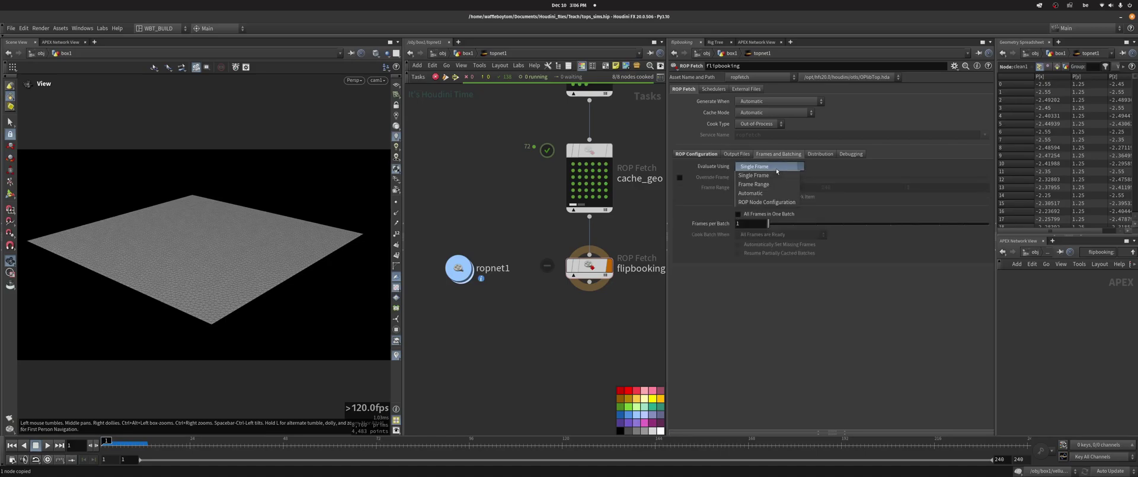
pyautogui.click(773, 179)
# Link flipbooking's end frame to cache_geo's end frame with the reference ch("../cache_geo/range2")
pyautogui.moveTo(487, 149); pyautogui.dragTo(447, 223, button='middle')
pyautogui.click(549, 252)
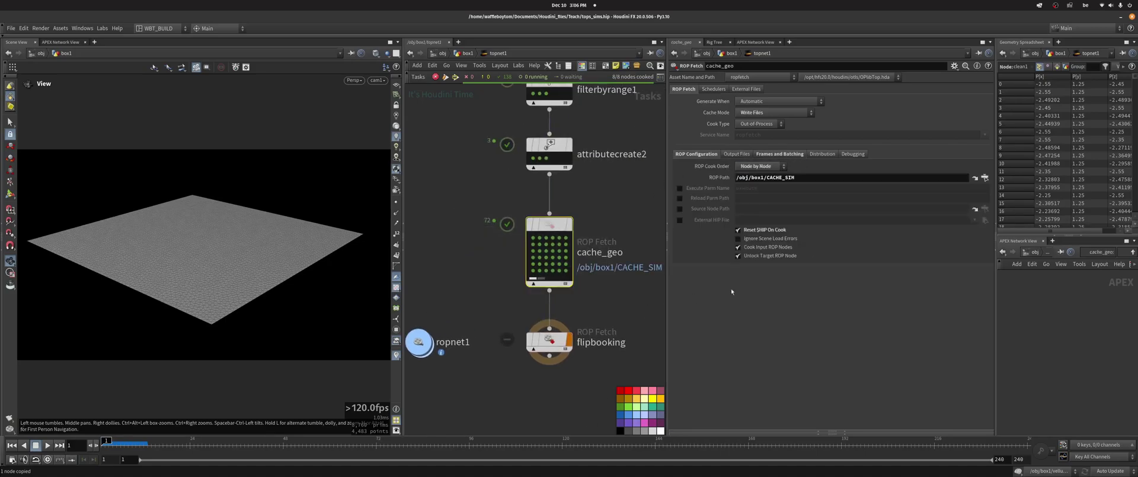
pyautogui.click(780, 153)
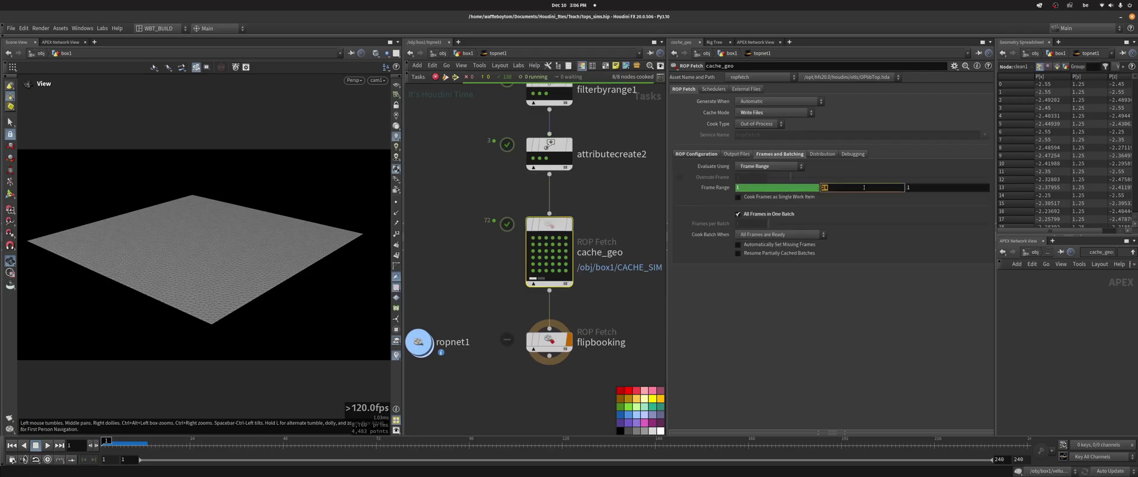
pyautogui.rightClick(864, 187)
pyautogui.click(890, 252)
pyautogui.moveTo(495, 323); pyautogui.dragTo(489, 279, button='middle')
pyautogui.click(544, 299)
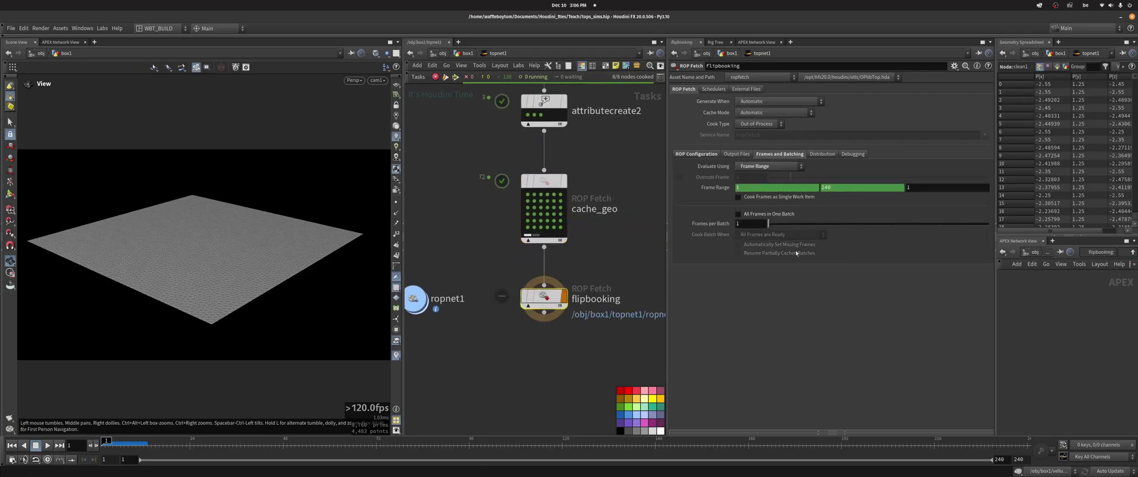
pyautogui.rightClick(852, 188)
pyautogui.click(870, 297)
pyautogui.rightClick(849, 190)
pyautogui.click(881, 279)
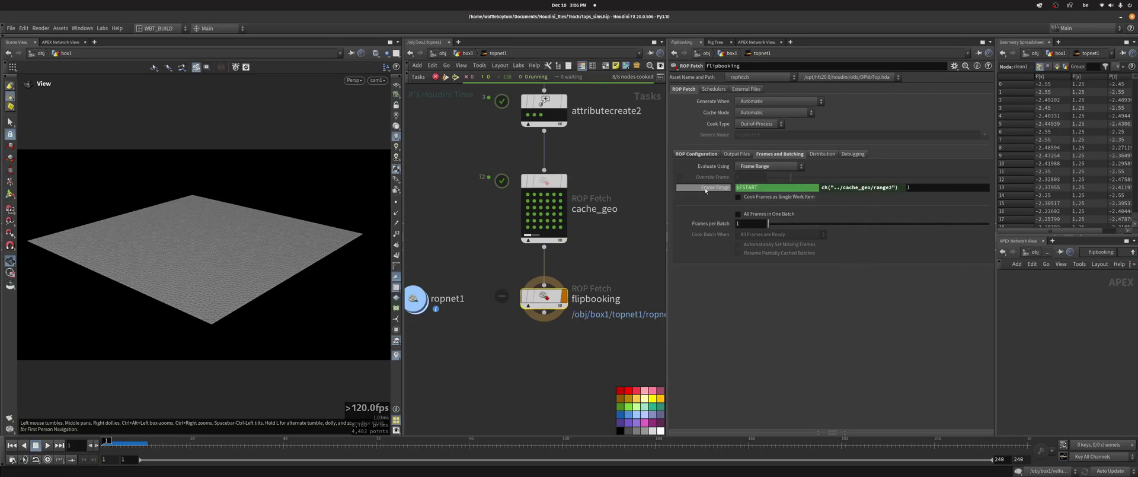
# Enable All Frames in One Batch for the flipbooking node
pyautogui.moveTo(621, 258); pyautogui.dragTo(605, 218, button='middle')
pyautogui.click(778, 214)
pyautogui.moveTo(539, 247); pyautogui.dragTo(539, 255)
pyautogui.moveTo(454, 231); pyautogui.dragTo(491, 276, button='middle')
pyautogui.scroll(-2, 491, 277)
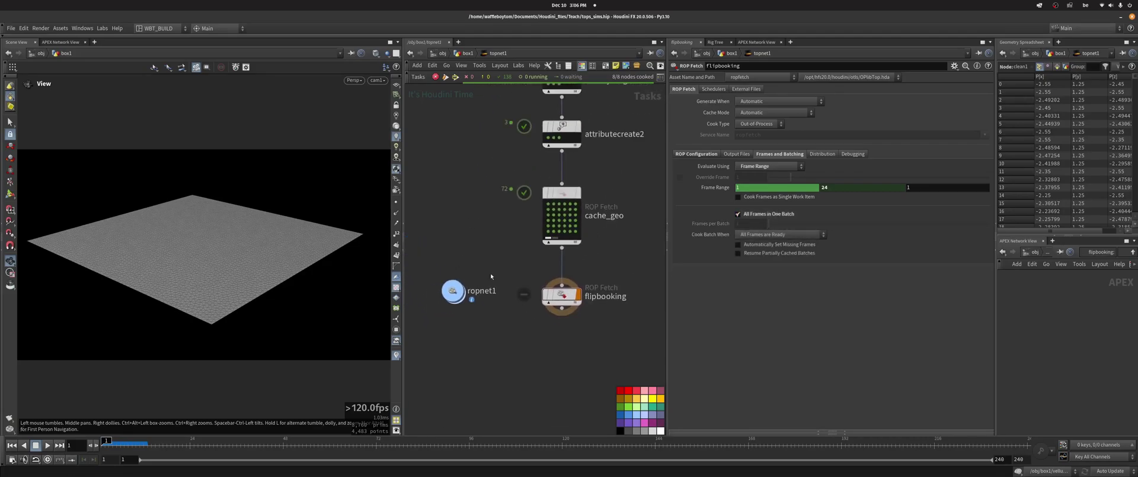
# Copy the output file path of the CACHE_SIM node for use in the OpenGL node's output
pyautogui.doubleClick(453, 291)
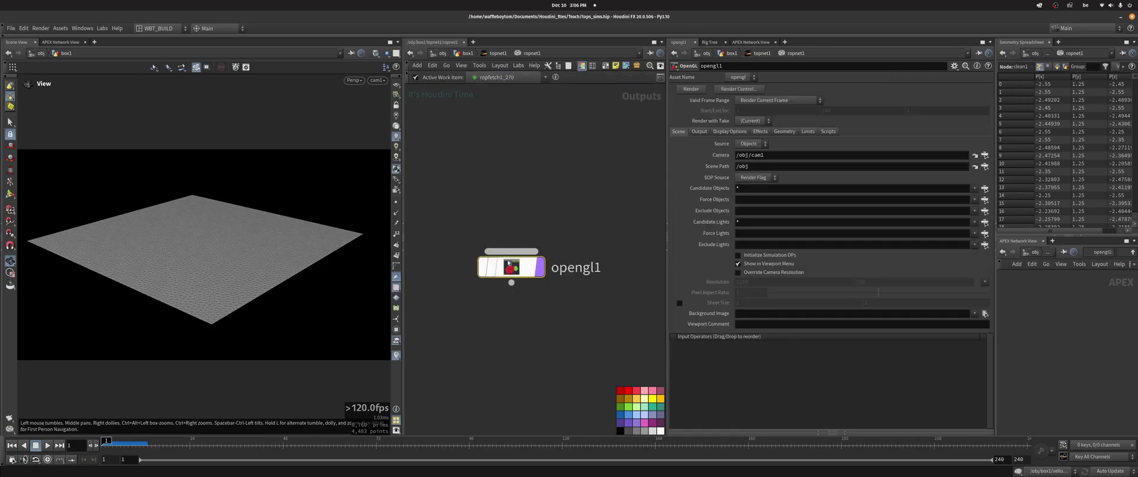
pyautogui.click(700, 132)
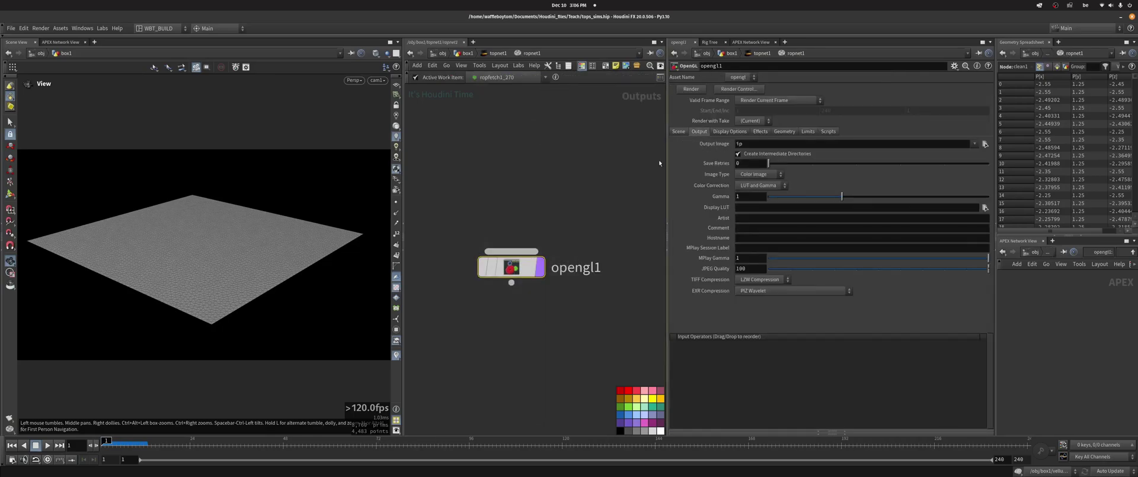
pyautogui.press('u')
pyautogui.click(467, 53)
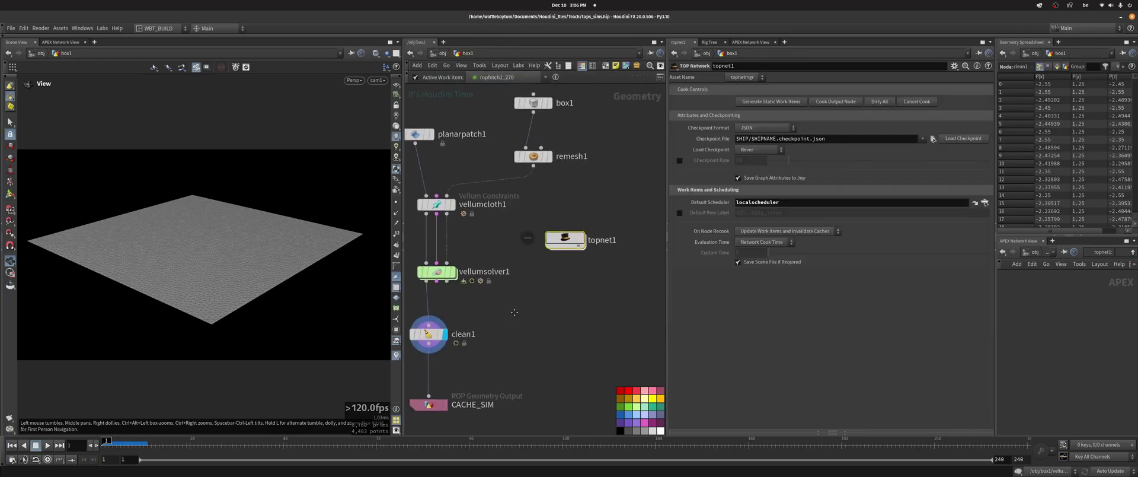
pyautogui.moveTo(510, 312); pyautogui.dragTo(582, 236, button='middle')
pyautogui.click(501, 330)
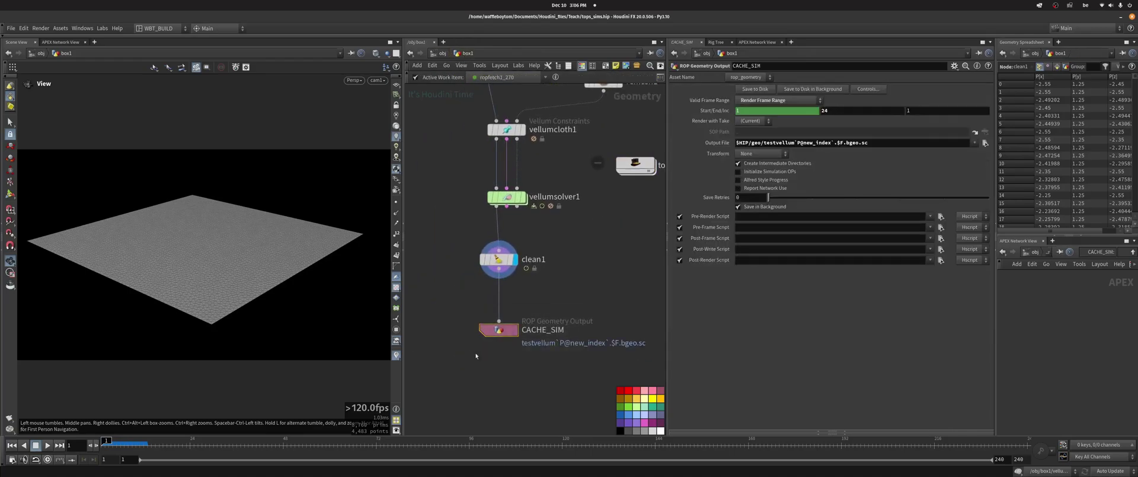
pyautogui.doubleClick(883, 142)
pyautogui.moveTo(611, 249); pyautogui.dragTo(557, 250, button='middle')
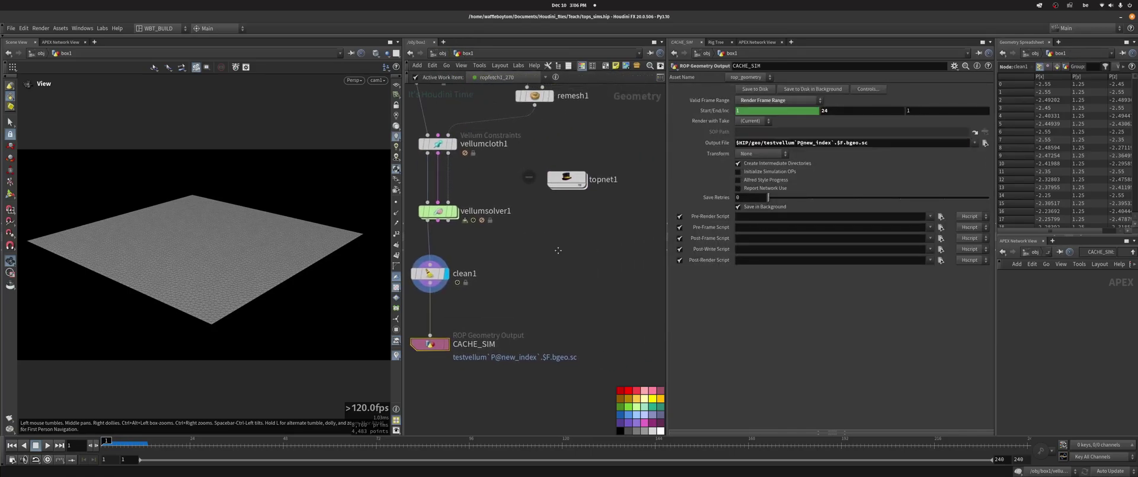
pyautogui.doubleClick(884, 143)
# Paste the cache path as the OpenGL node's output image, adding _image after testvellum and changing the extension to an image format
pyautogui.click(548, 201)
pyautogui.doubleClick(556, 179)
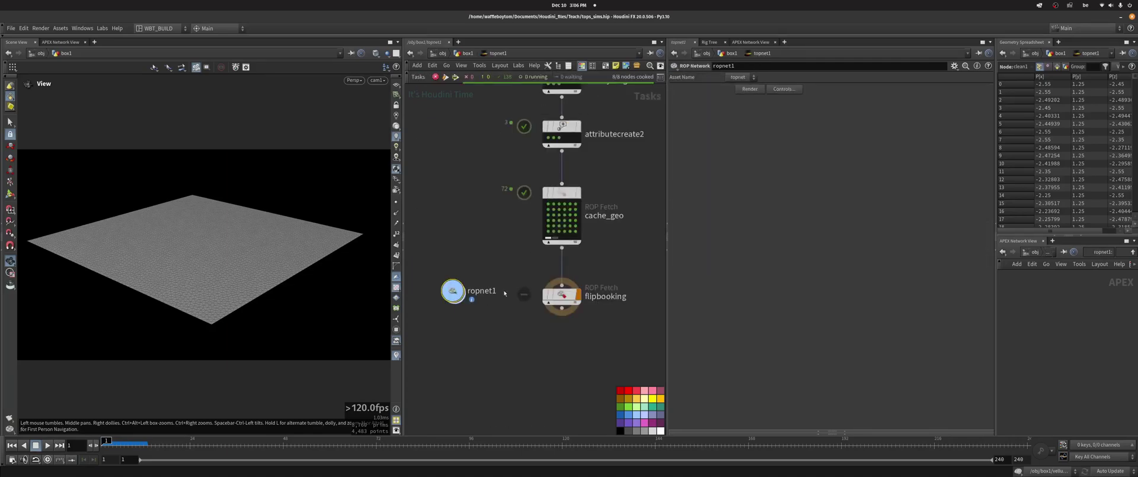
pyautogui.doubleClick(458, 294)
pyautogui.click(833, 144)
pyautogui.hotkey('ctrl', 'v')
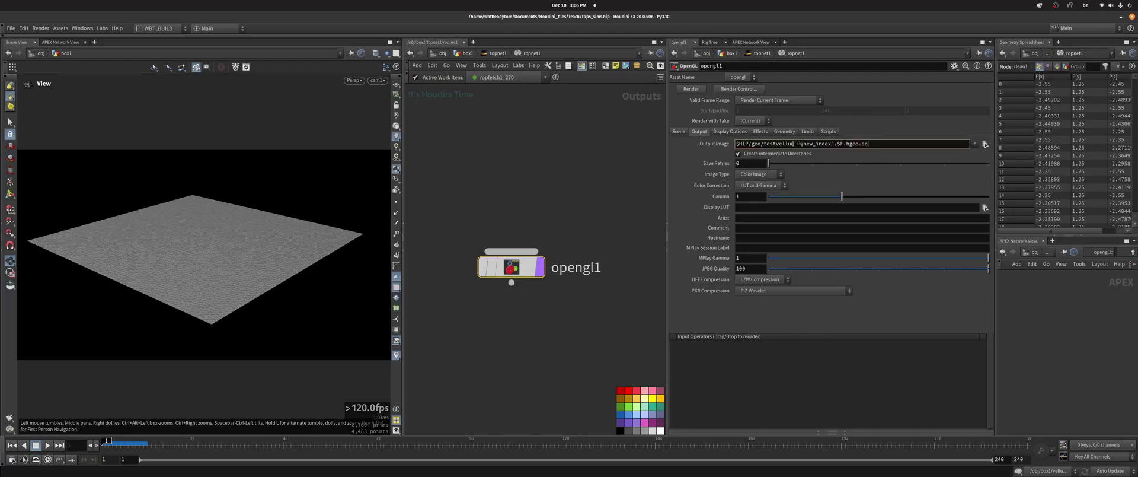
pyautogui.write('_image')
pyautogui.write('g')
pyautogui.press('Return')
# Review the OpenGL node's scene settings, including its camera, and return to the TOP network
pyautogui.moveTo(543, 195); pyautogui.dragTo(544, 176, button='middle')
pyautogui.click(679, 132)
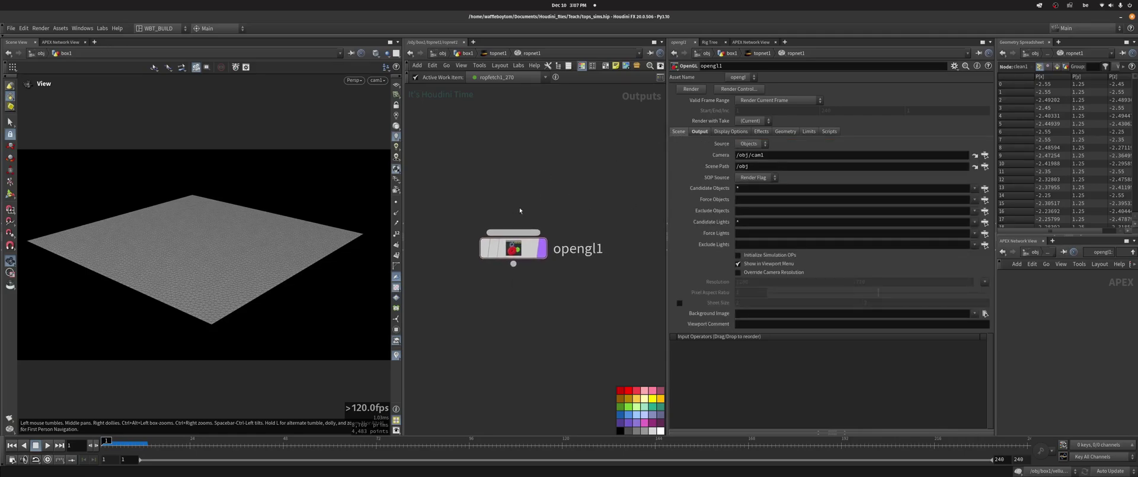
pyautogui.moveTo(514, 248); pyautogui.dragTo(501, 227)
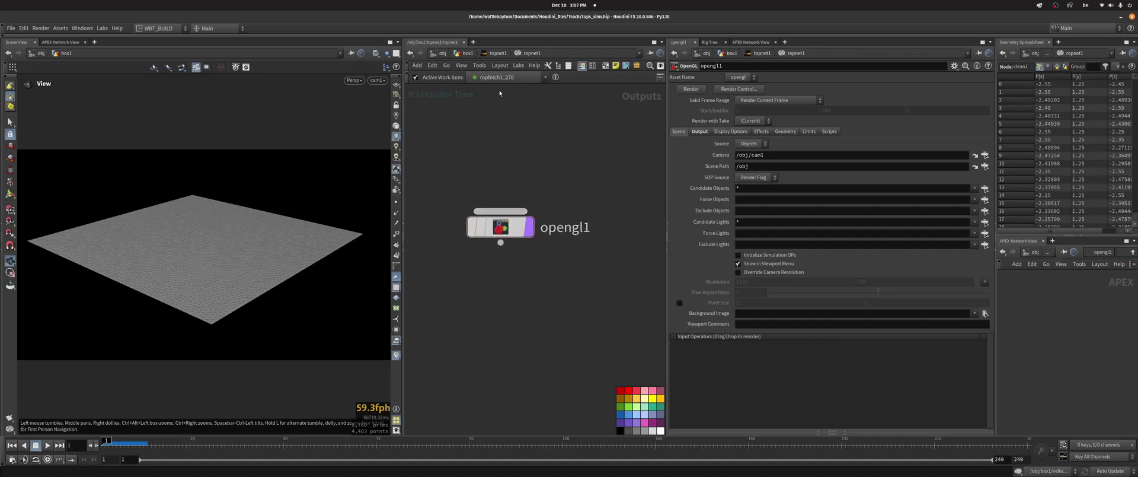
pyautogui.click(496, 57)
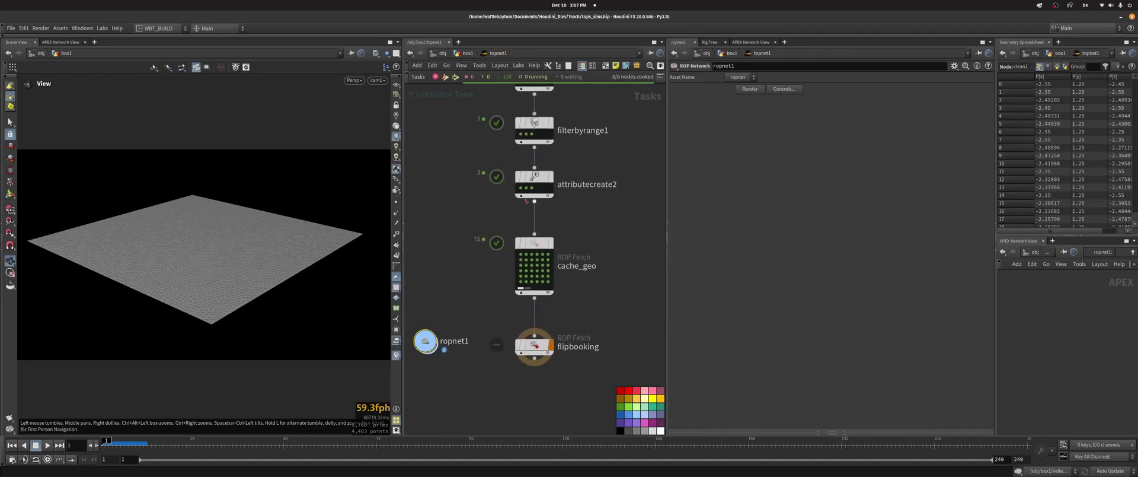
# Inspect the attributes of the first work item in attributecreate2
pyautogui.click(522, 189)
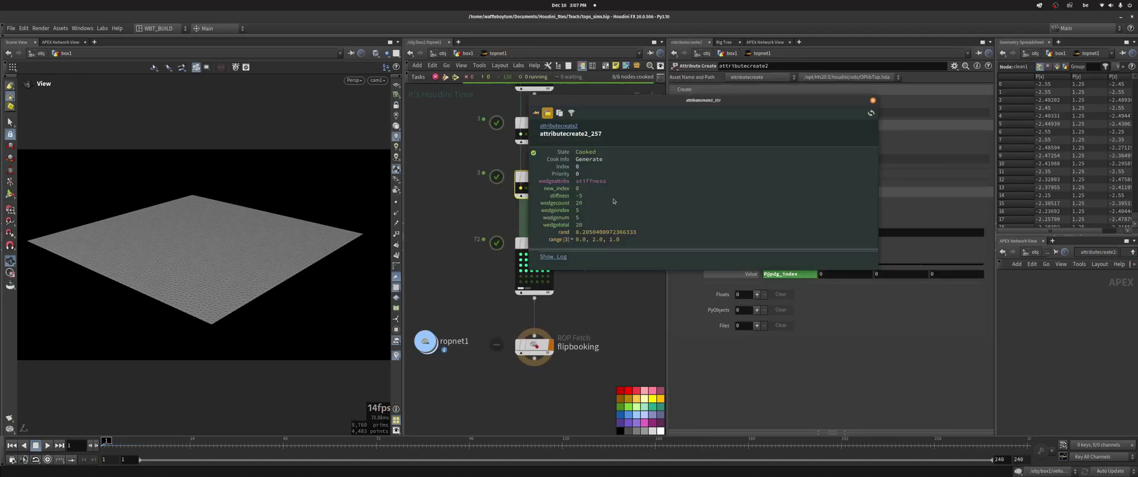
pyautogui.click(873, 101)
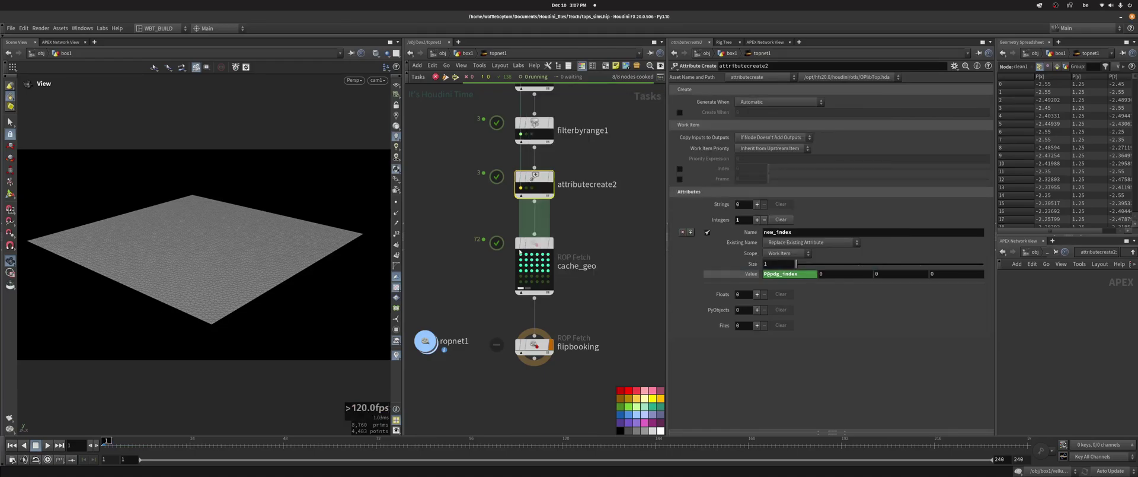
pyautogui.moveTo(439, 219); pyautogui.dragTo(485, 198, button='middle')
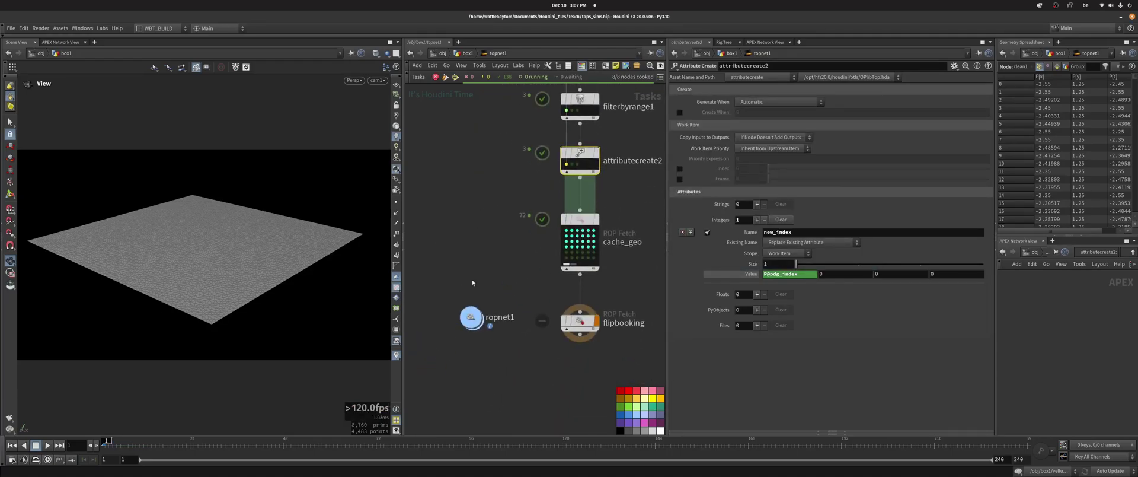
# Enter Stiffness = `P@stiffness` as the first line of the Viewport Comment on opengl1 inside ropnet1, using an enlarged text editor
pyautogui.doubleClick(472, 317)
pyautogui.click(741, 325)
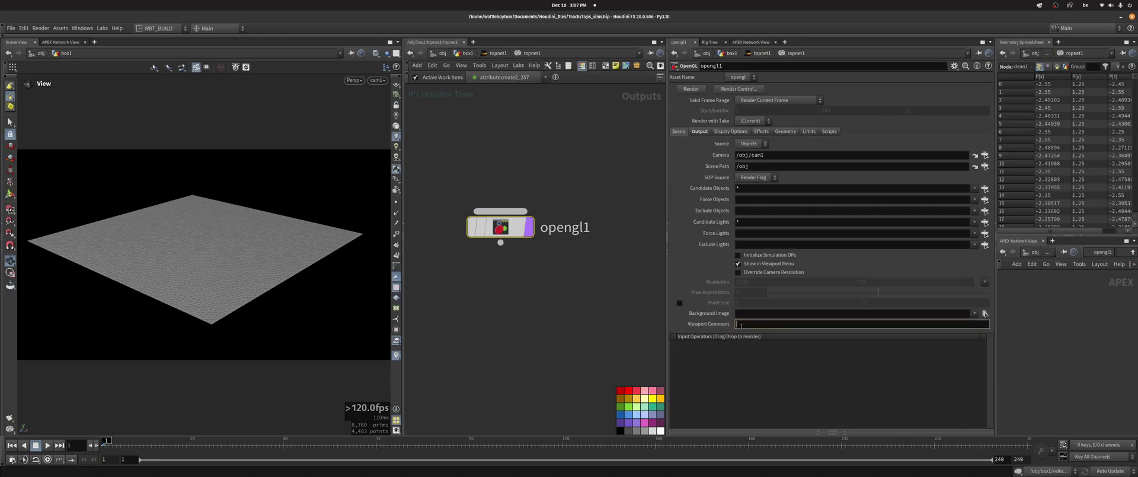
pyautogui.hotkey('alt', 'e')
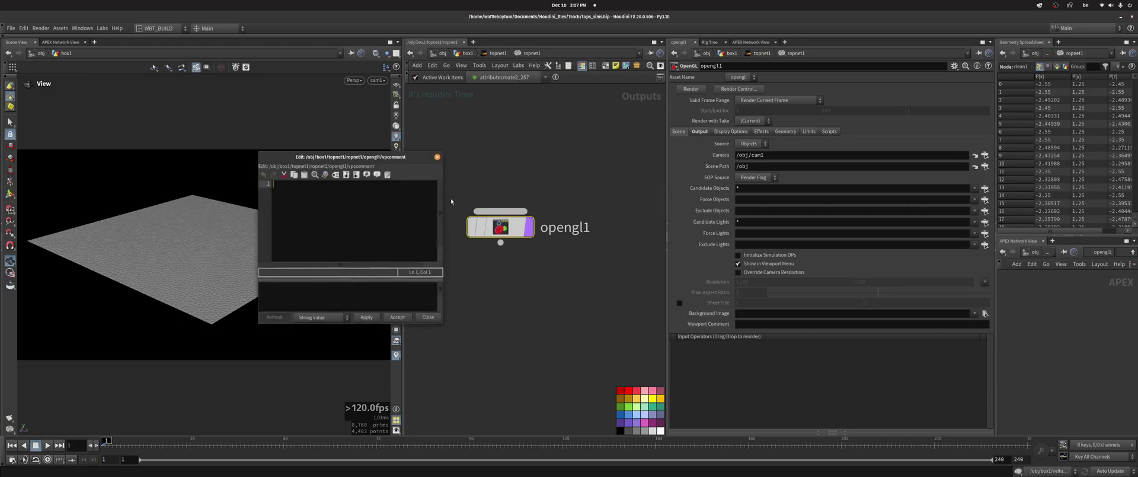
pyautogui.moveTo(449, 200); pyautogui.dragTo(548, 200)
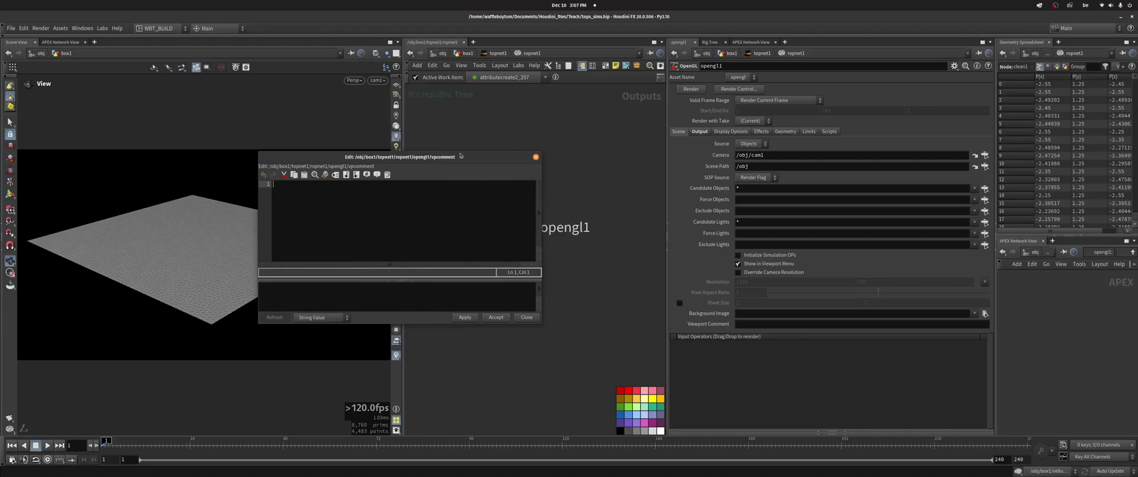
pyautogui.moveTo(462, 152); pyautogui.dragTo(512, 189)
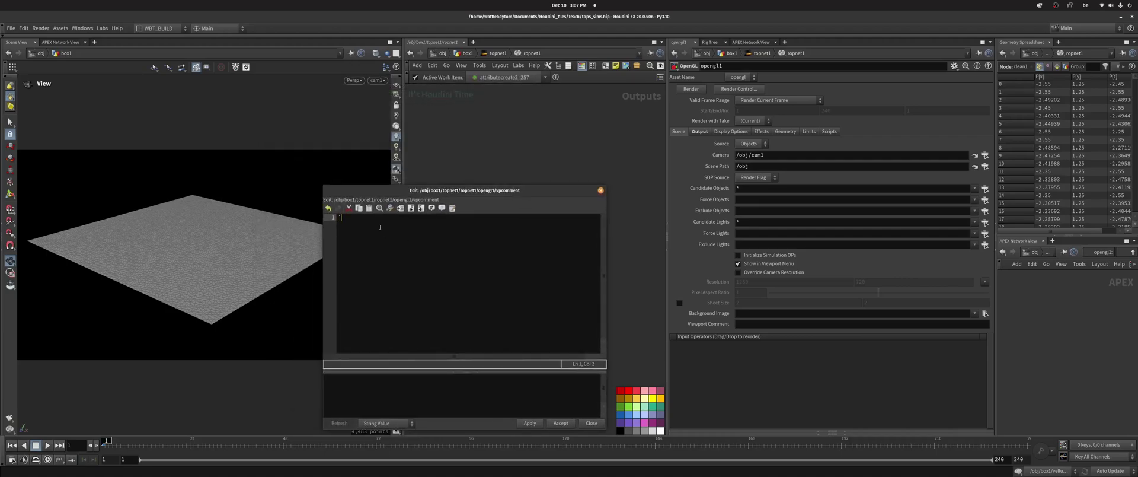
pyautogui.write('`P@stiffness`')
pyautogui.press('Left')
pyautogui.press('Left')
pyautogui.press('Left')
pyautogui.press('Left')
pyautogui.press('Left')
pyautogui.press('Left')
pyautogui.press('Left')
pyautogui.write('Stif')
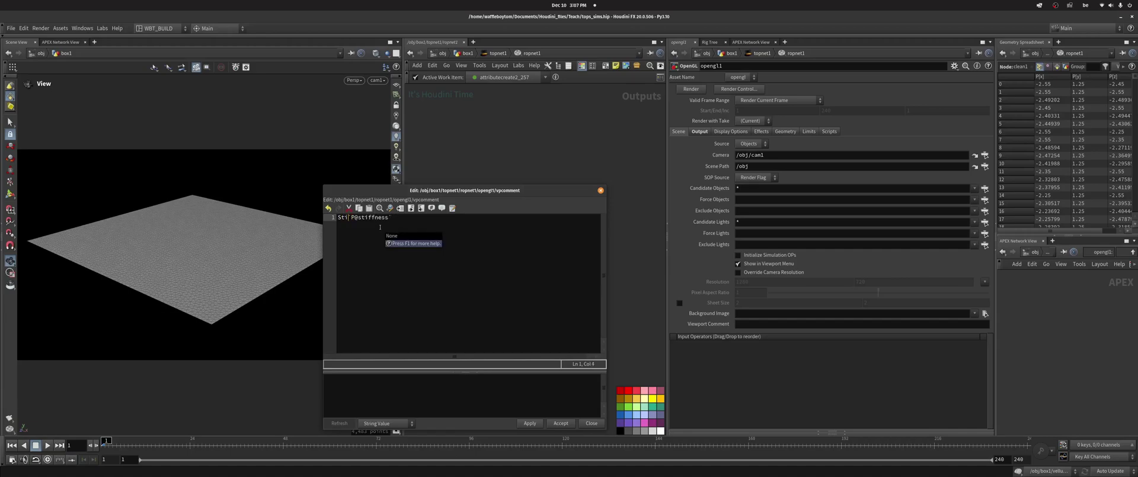
pyautogui.write('f:')
pyautogui.press('BackSpace')
pyautogui.press('BackSpace')
pyautogui.write('ness =')
# Add a second Viewport Comment line reading WedgeIndex = `P@wedgeindex` and accept the text
pyautogui.press('Return')
pyautogui.write('Wedge')
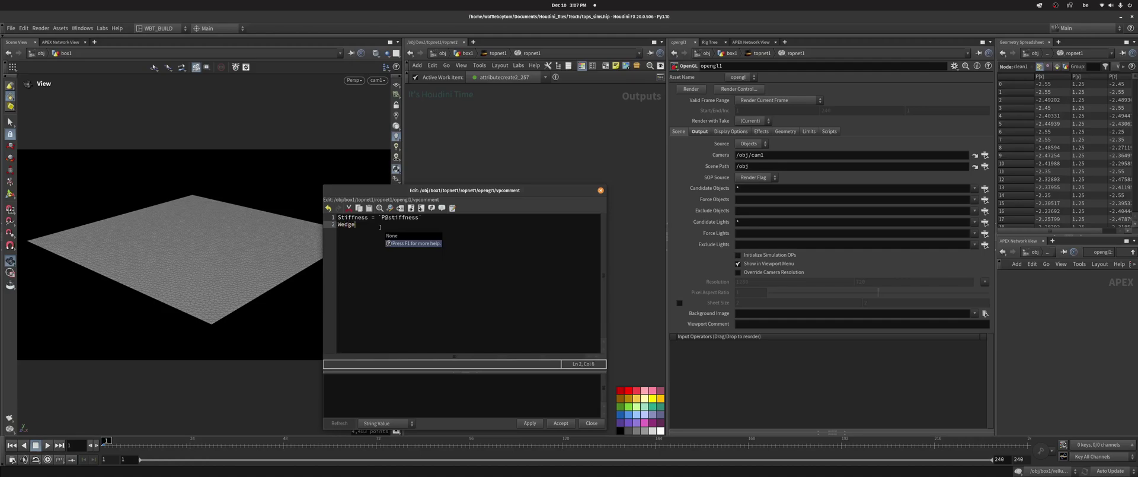
pyautogui.write('Index = ``@')
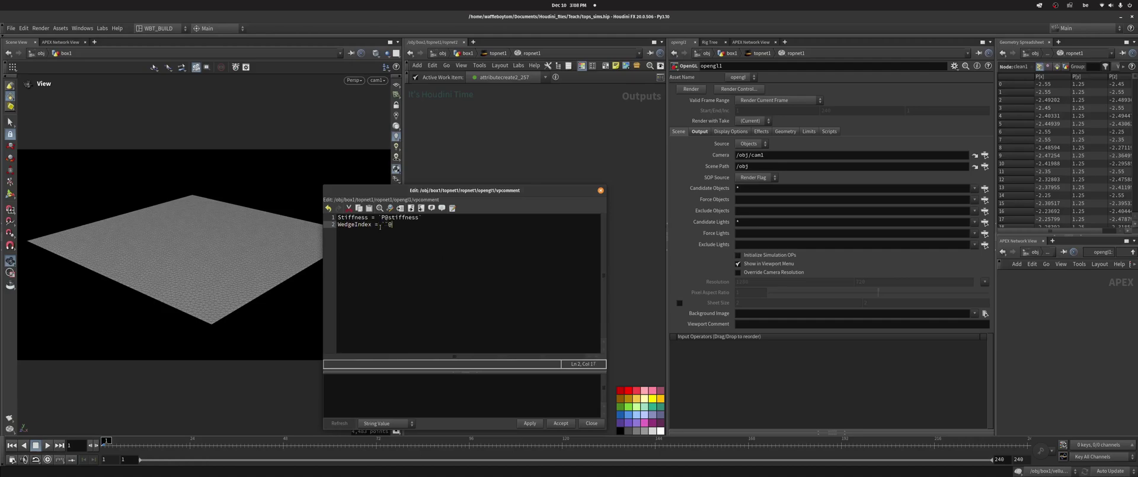
pyautogui.press('BackSpace')
pyautogui.press('BackSpace')
pyautogui.write('P@wedgeindex')
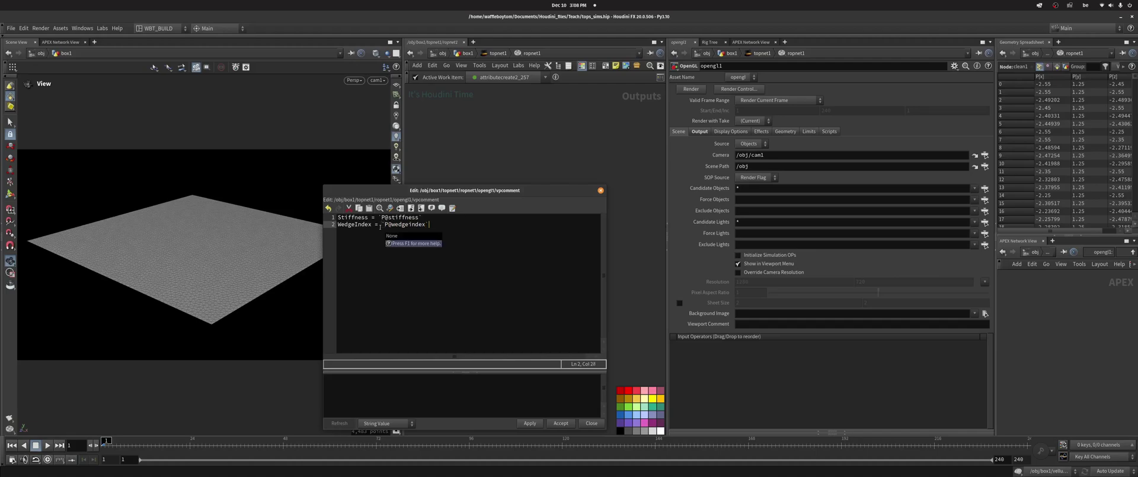
pyautogui.write('`')
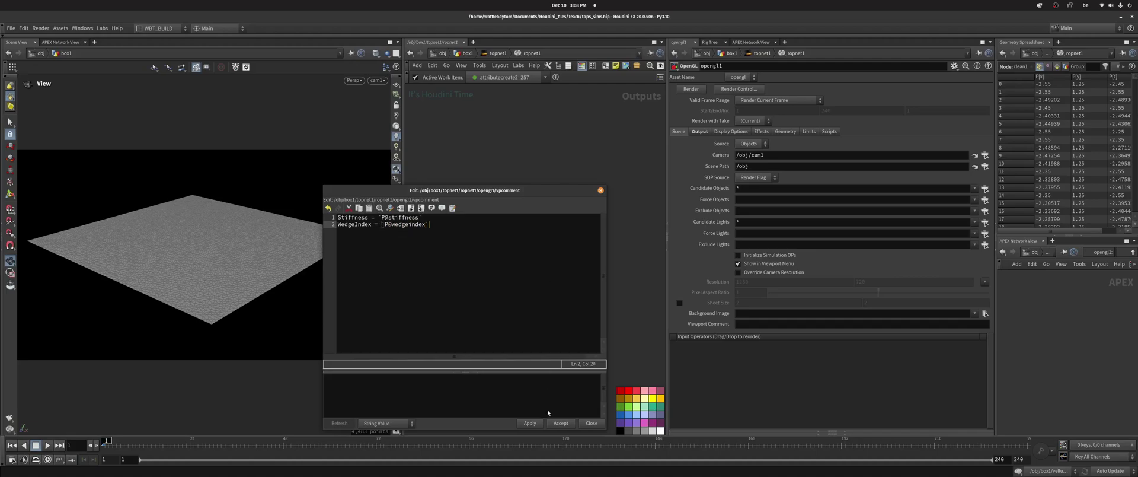
pyautogui.click(561, 423)
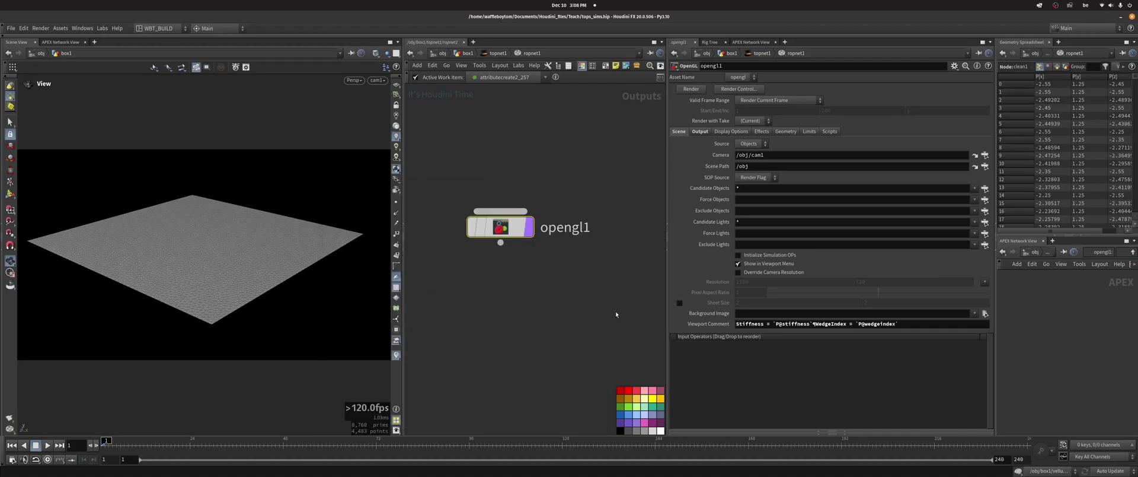
# Check the evaluated values of the OpenGL node's Viewport Comment for the active work item
pyautogui.click(708, 324)
pyautogui.click(721, 325)
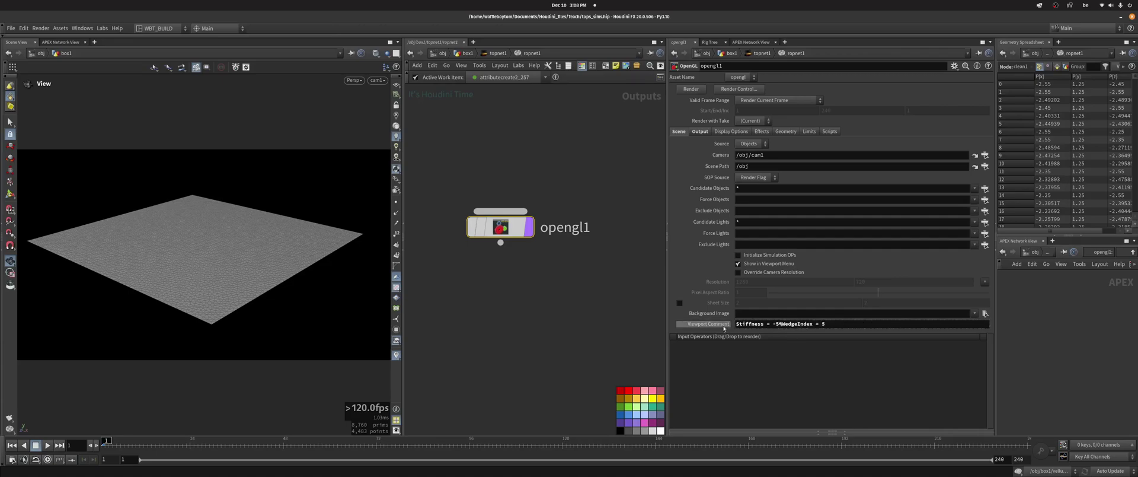
pyautogui.click(723, 328)
pyautogui.click(720, 326)
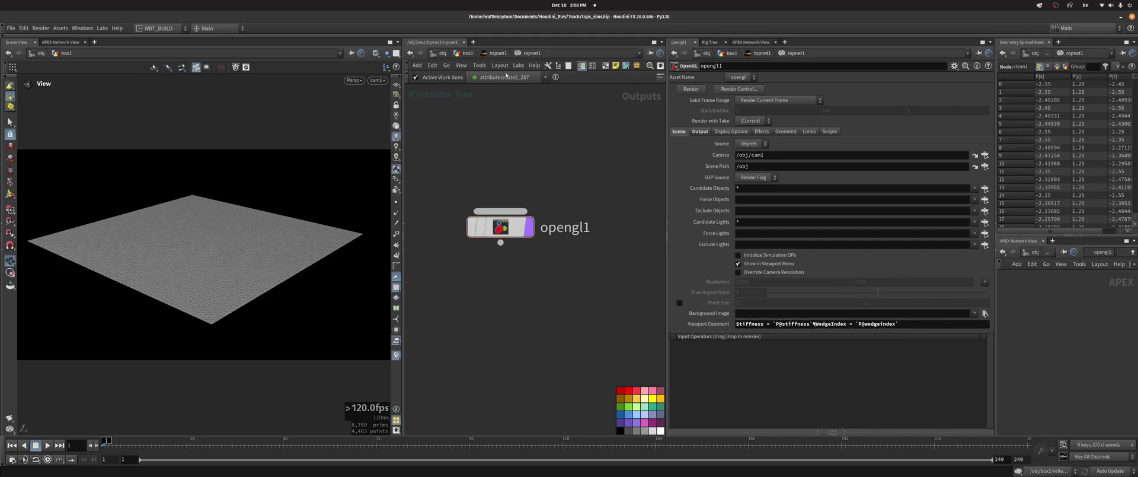
# Return to the TOP network and generate the work items of the flipbooking node
pyautogui.press('u')
pyautogui.moveTo(505, 265); pyautogui.dragTo(503, 263)
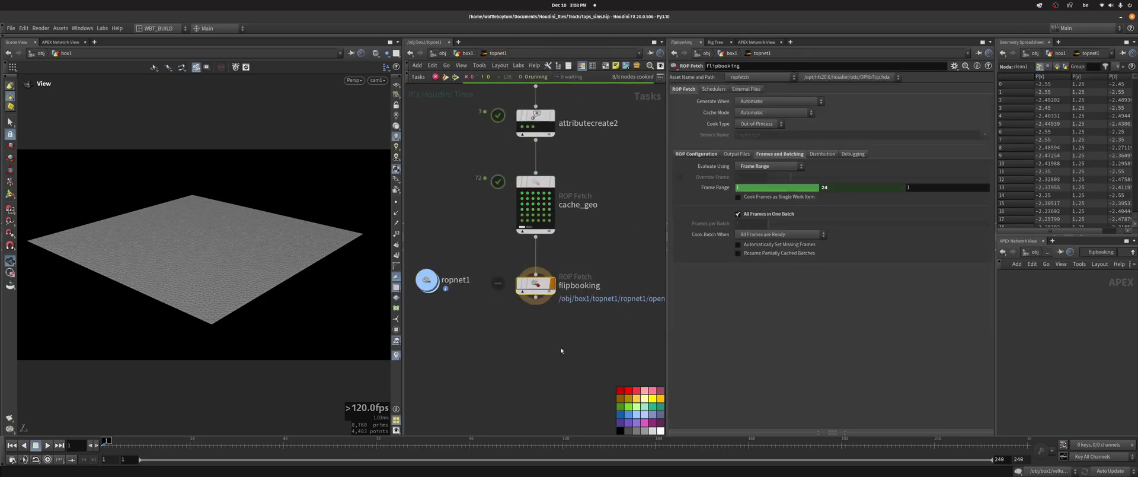
pyautogui.moveTo(567, 346); pyautogui.dragTo(565, 288, button='middle')
pyautogui.rightClick(529, 222)
pyautogui.click(558, 249)
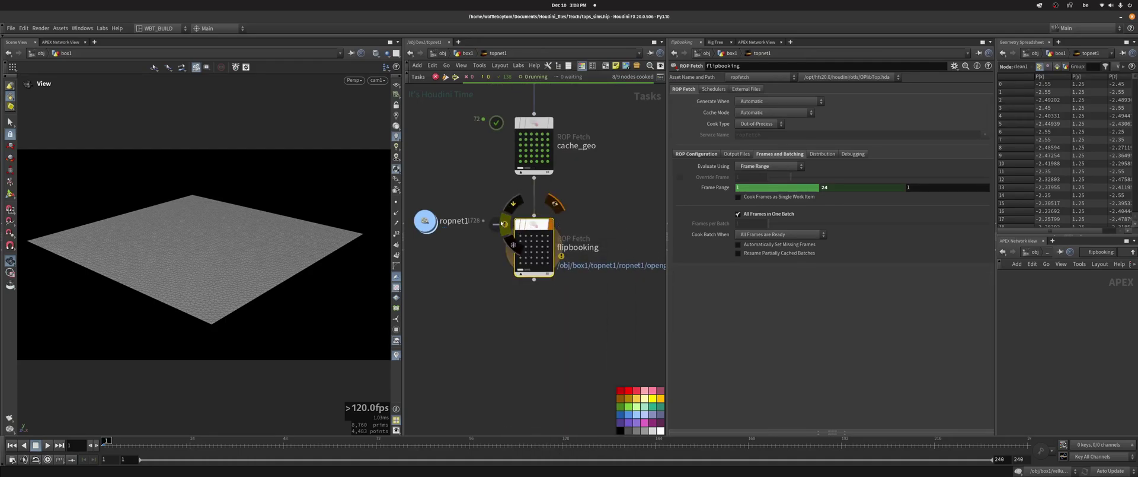
# Read the warning in the flipbooking node's information, including the full list of affected output files
pyautogui.click(506, 225)
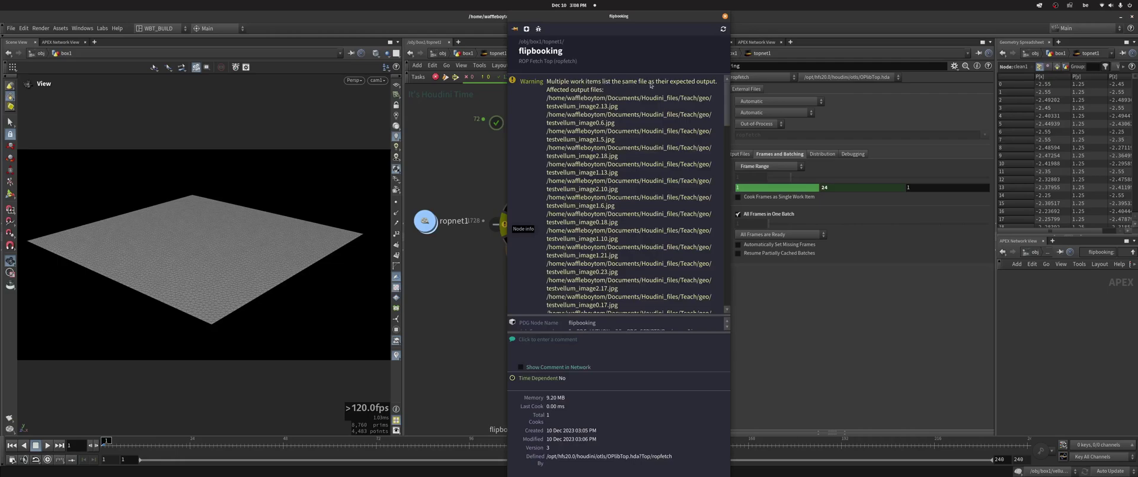
pyautogui.moveTo(658, 32); pyautogui.dragTo(506, 45)
pyautogui.scroll(-3, 509, 106)
pyautogui.scroll(-4, 508, 106)
pyautogui.scroll(7, 508, 106)
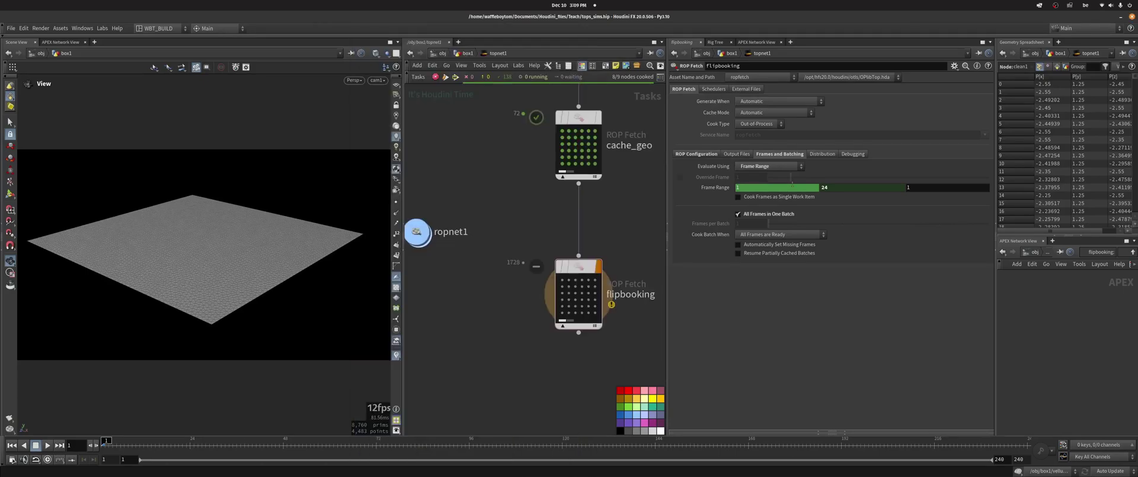
# Set the flipbooking node's Evaluate Using option to Single Frame
pyautogui.click(769, 166)
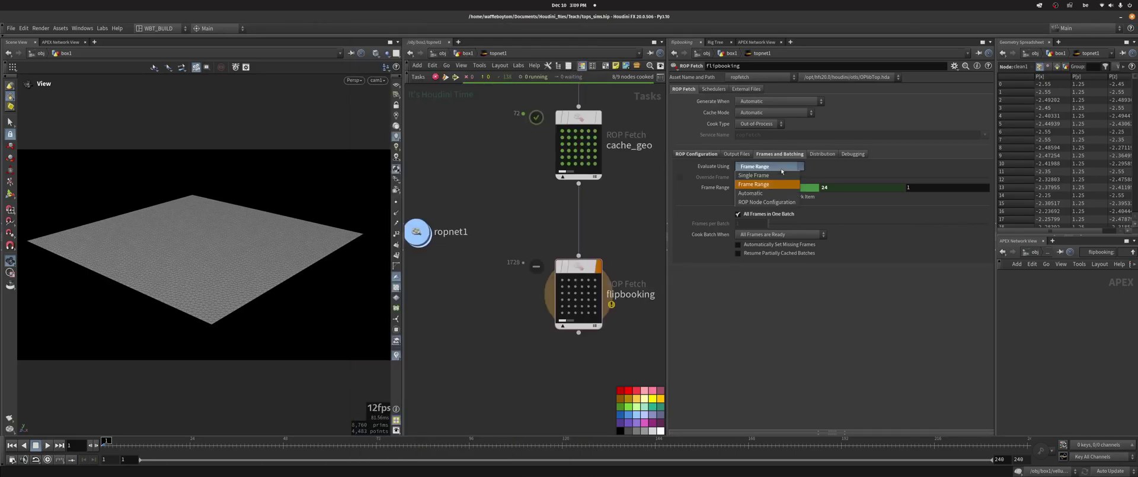
pyautogui.click(771, 173)
pyautogui.moveTo(611, 219)
pyautogui.mouseDown(button='middle')
pyautogui.moveTo(526, 222)
pyautogui.moveTo(610, 225)
pyautogui.mouseUp(button='middle')
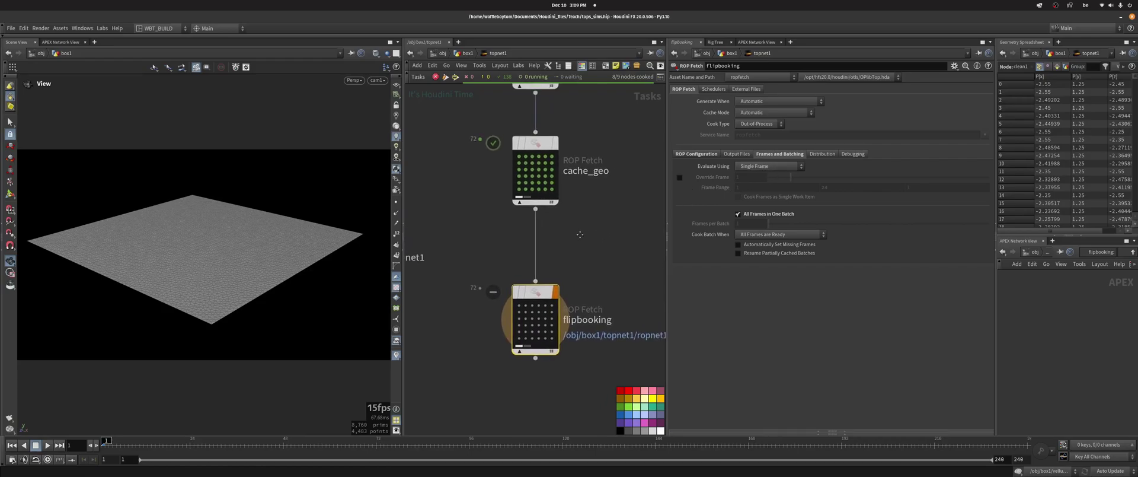
# Examine how individual flipbooking work items correspond to the work items of cache_geo
pyautogui.moveTo(509, 163); pyautogui.dragTo(471, 146, button='middle')
pyautogui.click(565, 125)
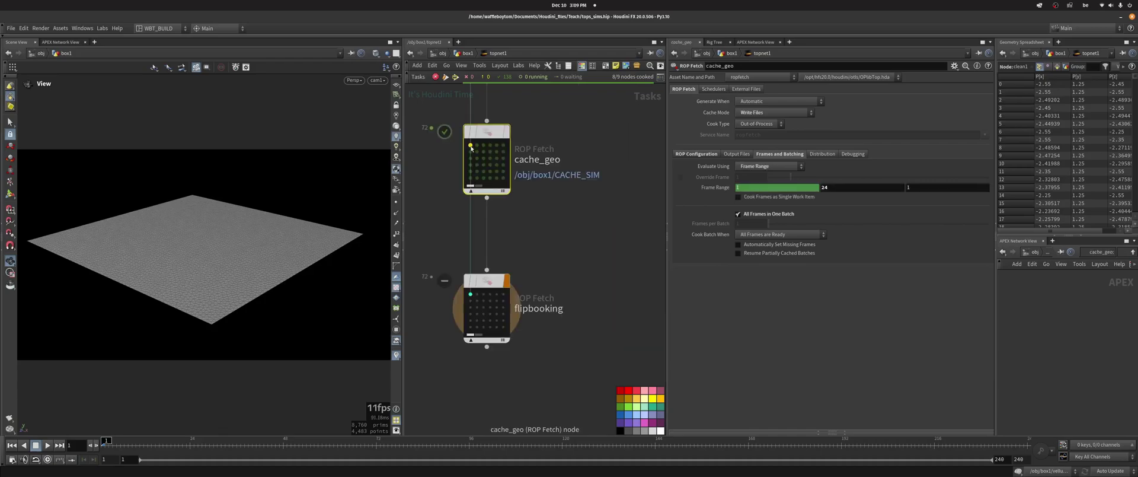
pyautogui.click(474, 296)
pyautogui.click(484, 295)
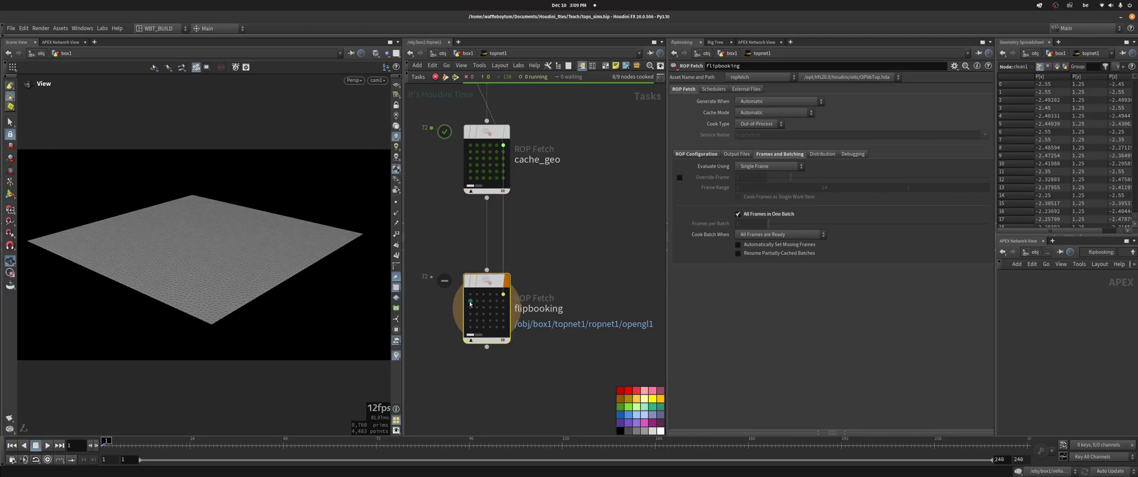
pyautogui.click(470, 301)
# Cook the flipbooking node to render the images for all cached simulation frames
pyautogui.moveTo(536, 231); pyautogui.dragTo(572, 187, button='middle')
pyautogui.rightClick(519, 216)
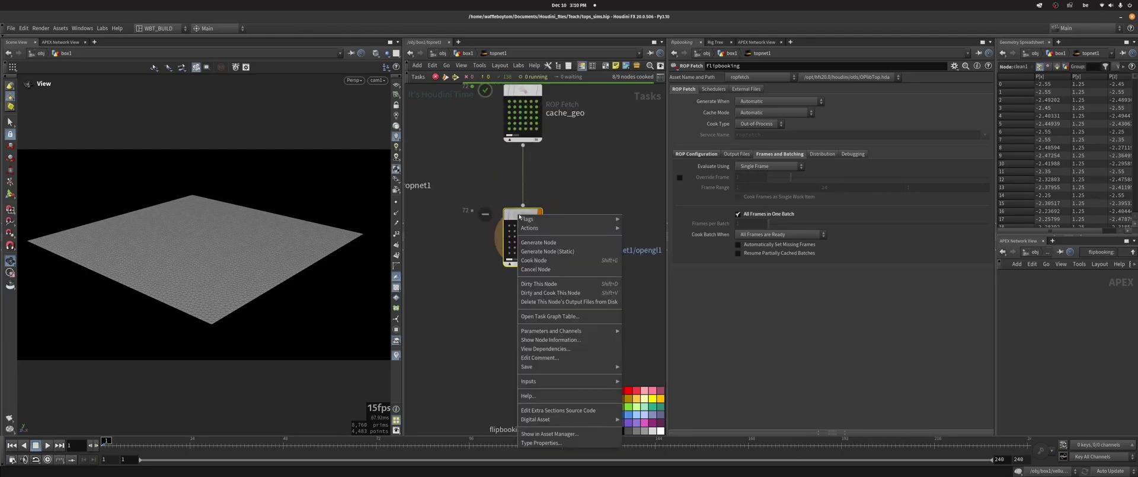
pyautogui.click(555, 261)
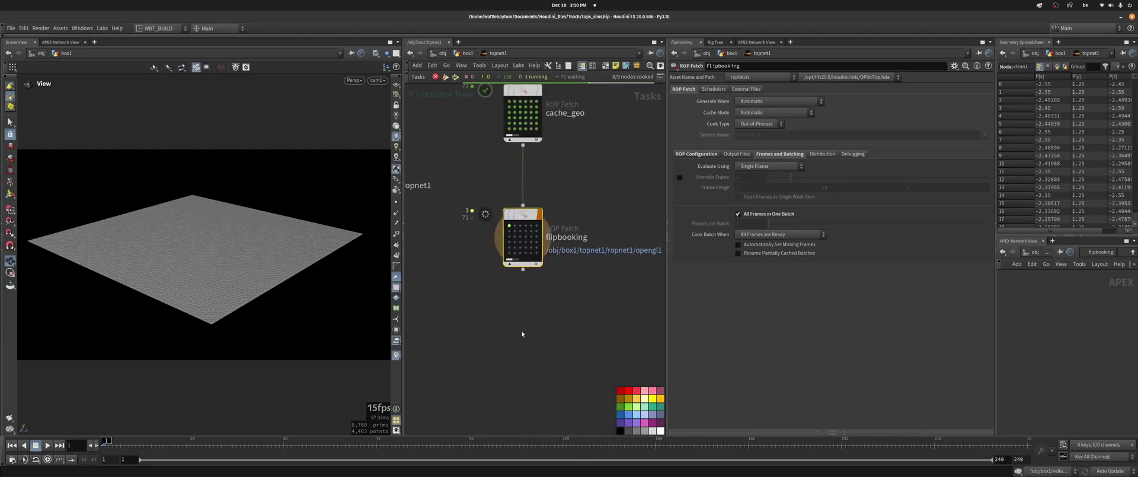
# Go back to the box1 geometry network and review the CACHE_SIM and clean1 nodes
pyautogui.press('u')
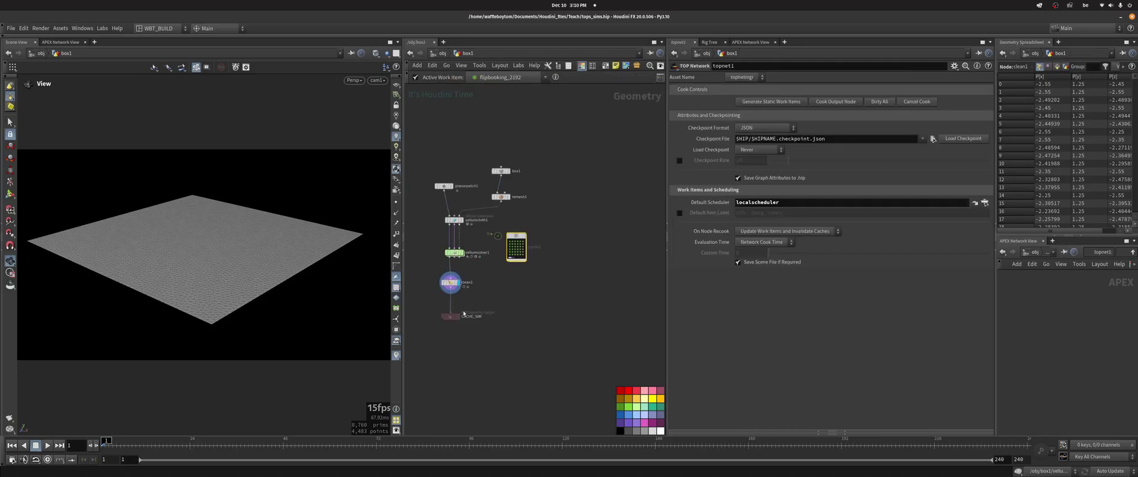
pyautogui.click(486, 294)
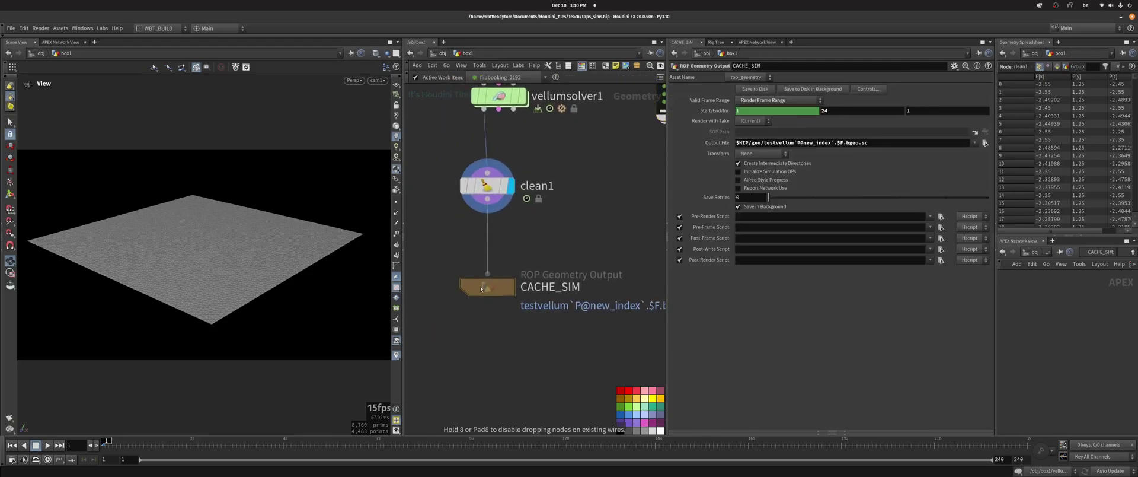
pyautogui.scroll(-3, 583, 220)
pyautogui.moveTo(588, 225); pyautogui.dragTo(552, 285, button='middle')
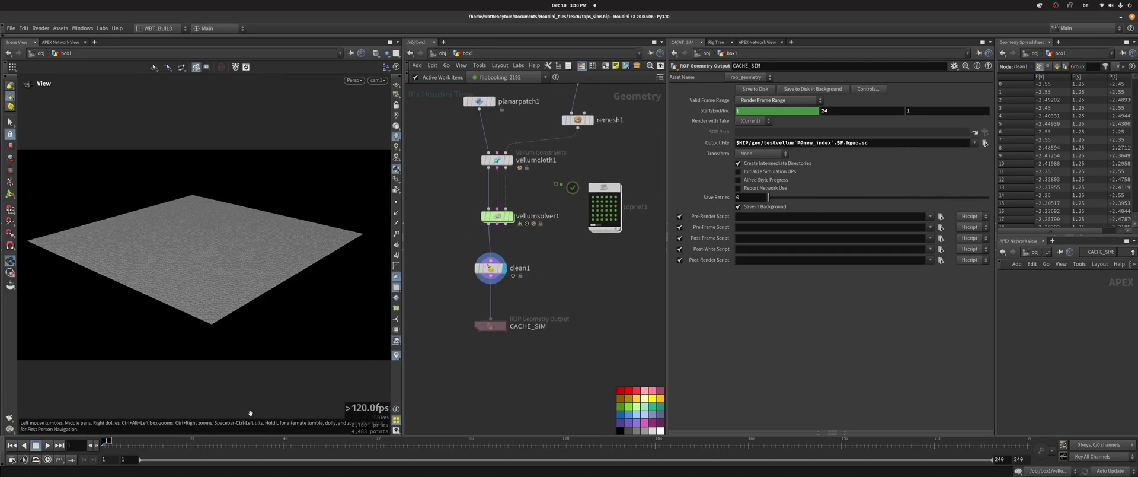
pyautogui.moveTo(463, 266); pyautogui.dragTo(529, 301)
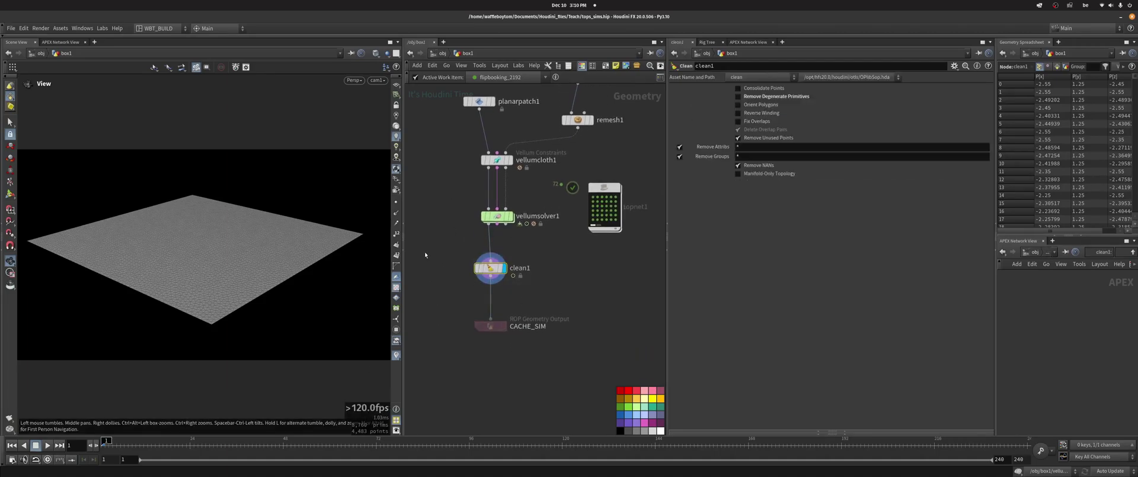
pyautogui.moveTo(423, 249); pyautogui.dragTo(424, 295, button='middle')
pyautogui.moveTo(424, 295); pyautogui.dragTo(520, 343)
pyautogui.moveTo(444, 297); pyautogui.dragTo(436, 266, button='middle')
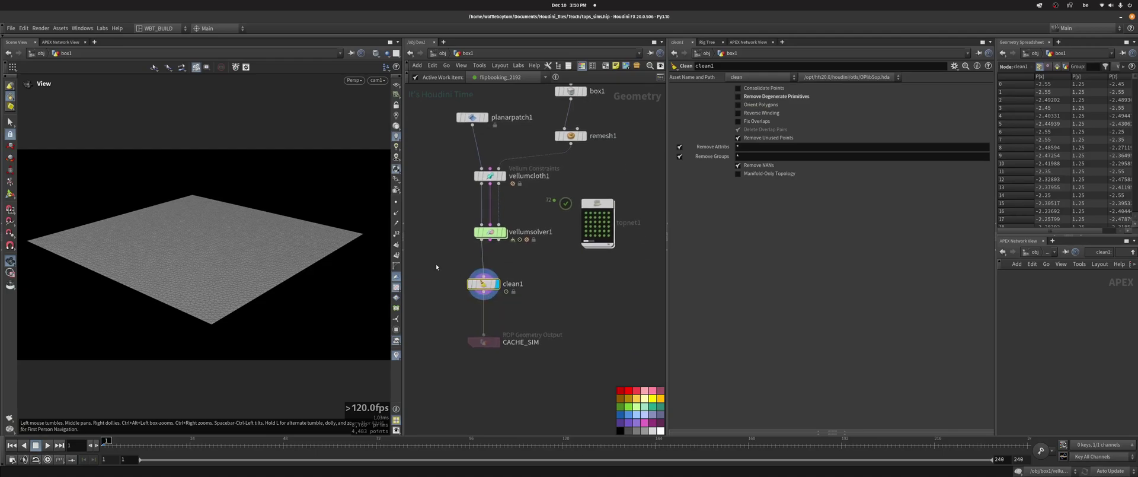
# Add a File node directly below CACHE_SIM in the box1 geometry network
pyautogui.moveTo(446, 316); pyautogui.dragTo(463, 271, button='middle')
pyautogui.press('Tab')
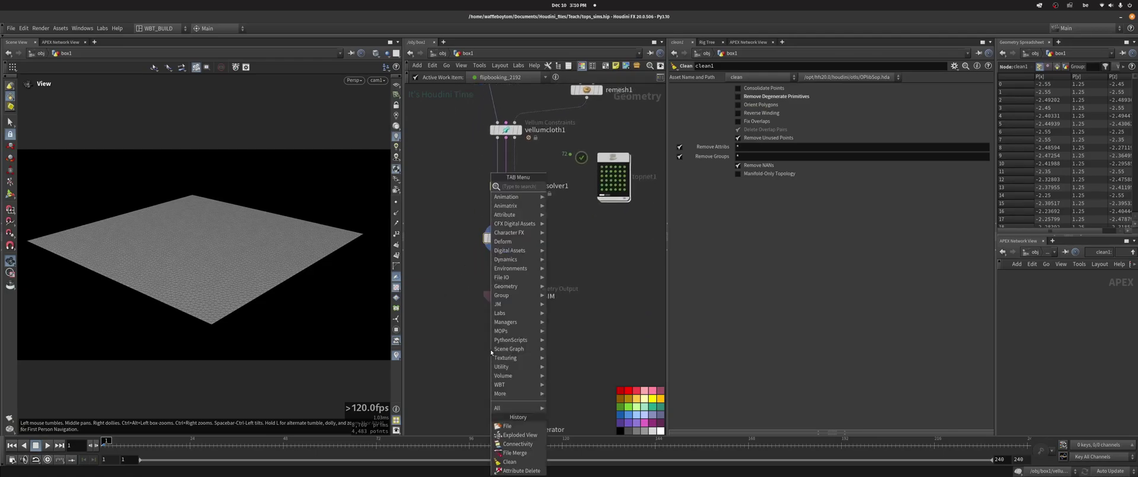
pyautogui.write('file')
pyautogui.press('Return')
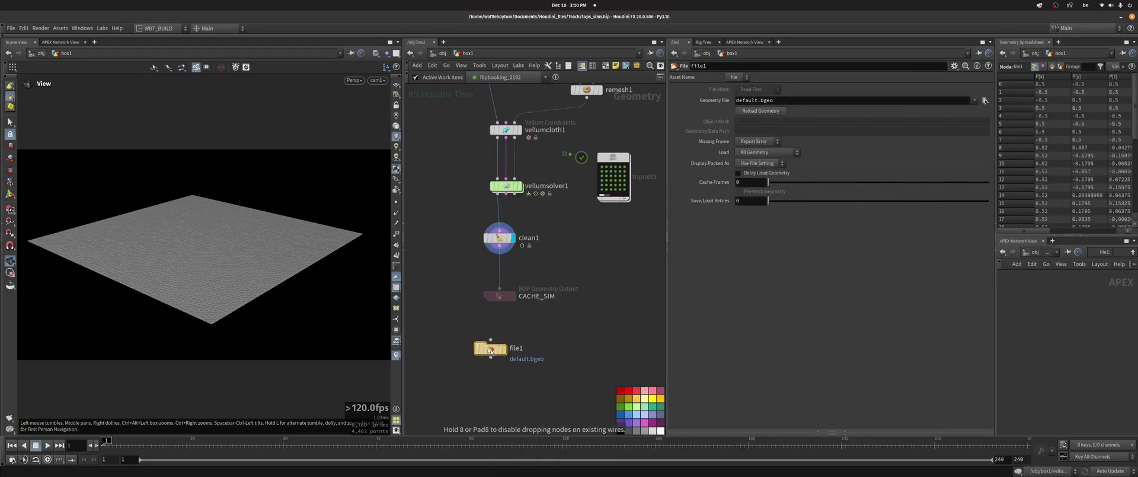
pyautogui.click(500, 348)
# Copy the output file path of CACHE_SIM and paste it as the Geometry File of the new File node
pyautogui.moveTo(528, 308); pyautogui.dragTo(530, 310)
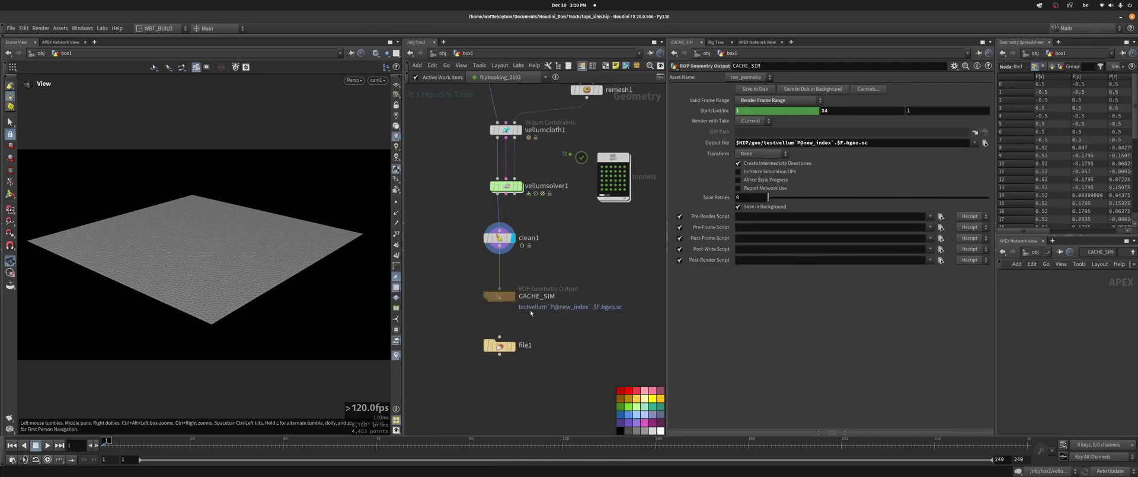
pyautogui.tripleClick(896, 144)
pyautogui.hotkey('ctrl', 'c')
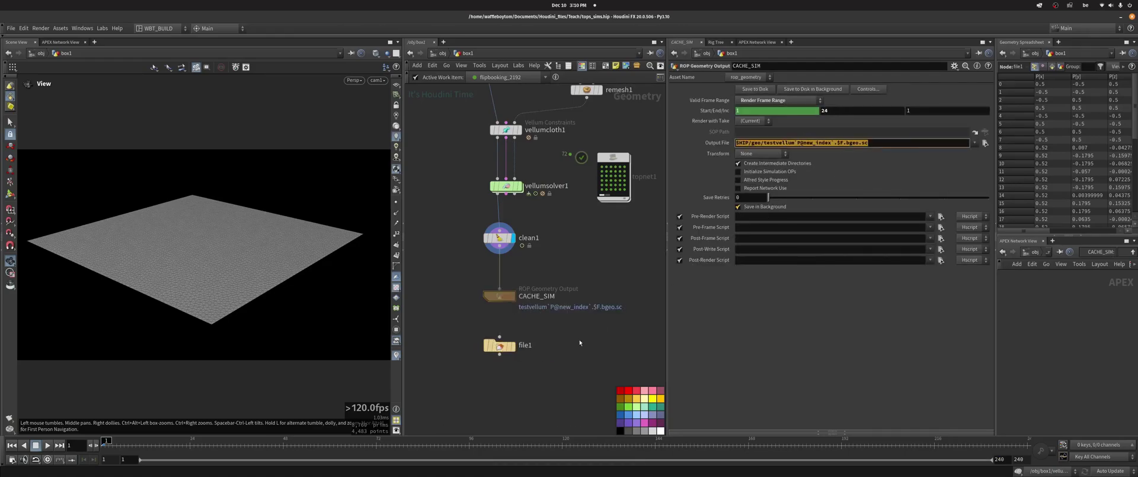
pyautogui.click(500, 346)
pyautogui.tripleClick(806, 100)
pyautogui.hotkey('ctrl', 'v')
pyautogui.press('Return')
# Display the file1 node so the viewport loads the cached simulation geometry
pyautogui.click(511, 343)
pyautogui.moveTo(503, 343); pyautogui.dragTo(503, 347)
pyautogui.moveTo(582, 305); pyautogui.dragTo(557, 289, button='middle')
pyautogui.moveTo(564, 254); pyautogui.dragTo(568, 285, button='middle')
pyautogui.moveTo(437, 349); pyautogui.dragTo(462, 302, button='middle')
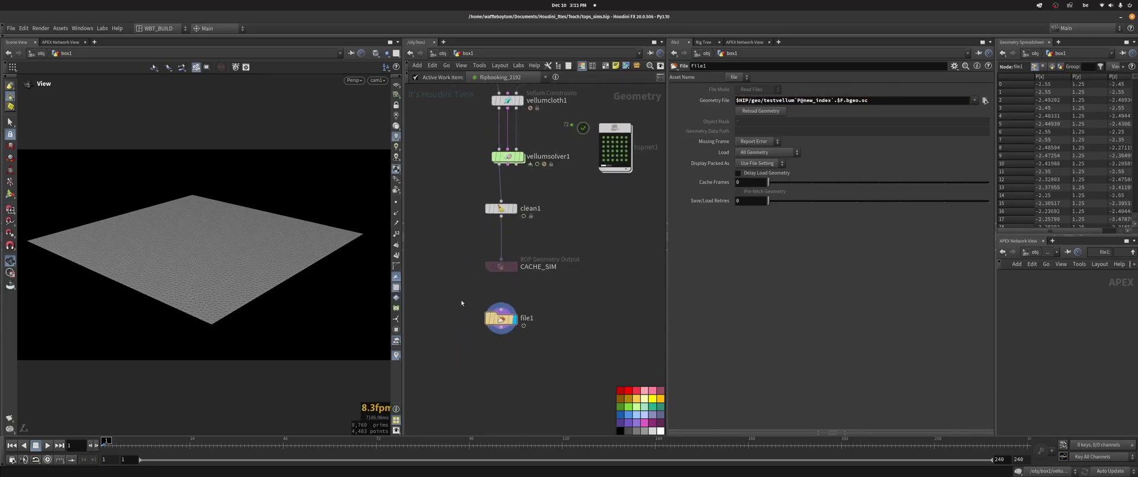
pyautogui.moveTo(450, 242); pyautogui.dragTo(438, 271, button='middle')
pyautogui.moveTo(435, 272); pyautogui.dragTo(561, 310)
# Create a COP2 network beside the simulation nodes, make it the displayed node and go inside it
pyautogui.moveTo(572, 262)
pyautogui.mouseDown(button='middle')
pyautogui.moveTo(553, 300)
pyautogui.moveTo(558, 359)
pyautogui.moveTo(558, 250)
pyautogui.mouseUp(button='middle')
pyautogui.press('Tab')
pyautogui.write('copnet')
pyautogui.press('Return')
pyautogui.press('Return')
pyautogui.moveTo(588, 273)
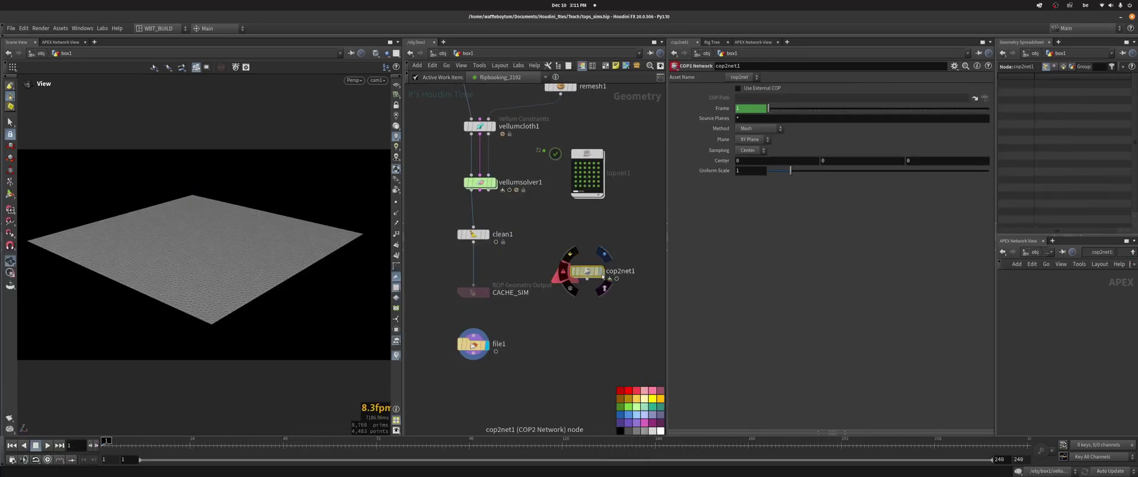
pyautogui.click(604, 253)
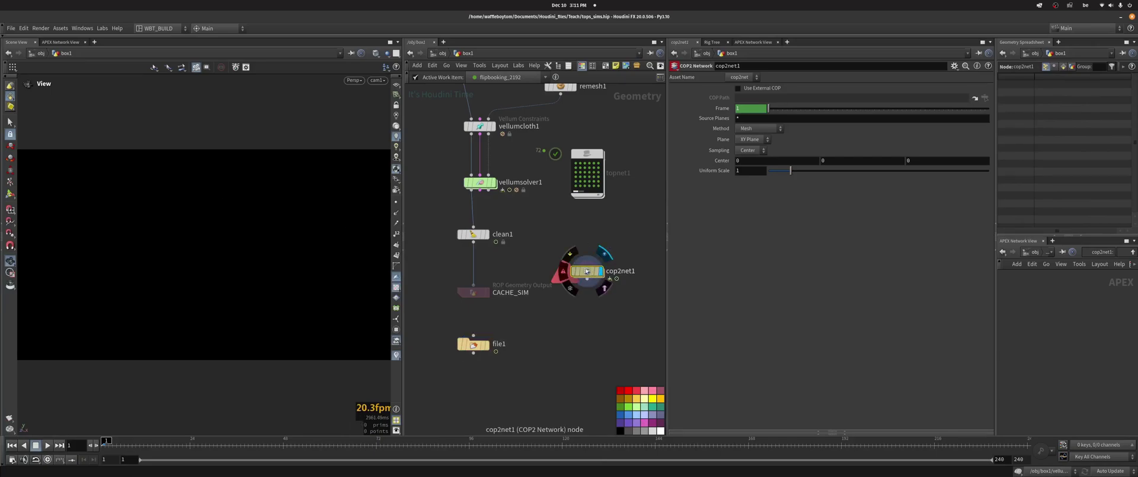
pyautogui.doubleClick(587, 271)
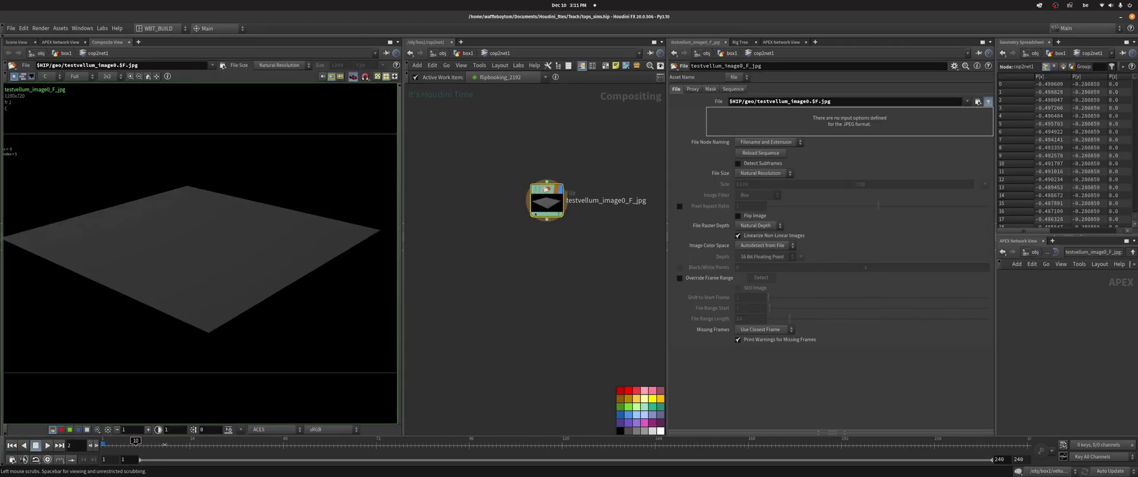
# Scrub through the testvellum_image0 sequence and examine the stiffness and wedge index comments on the frames
pyautogui.moveTo(164, 444); pyautogui.dragTo(131, 444)
pyautogui.scroll(5, 117, 158)
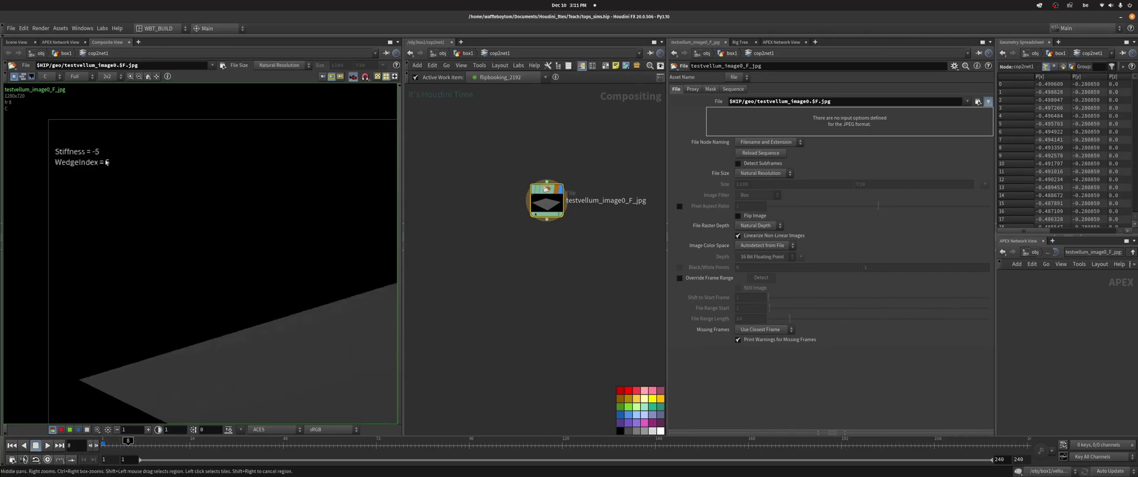
pyautogui.scroll(-6, 107, 162)
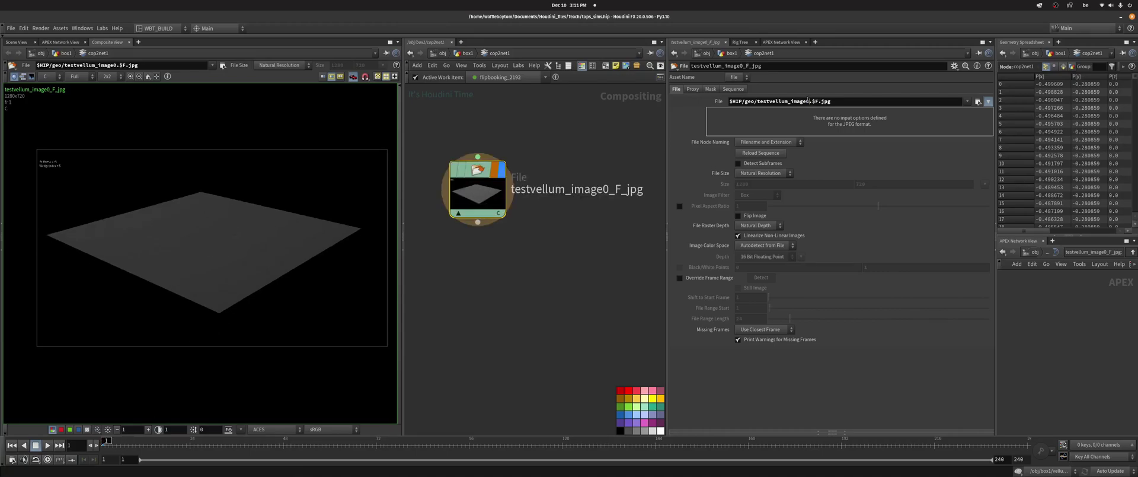
# Set the File node's path to $HIP/geo/testvellum_image1.$F.jpg and scrub the timeline to review that wedge's sequence
pyautogui.click(808, 101)
pyautogui.press('BackSpace')
pyautogui.write('1')
pyautogui.press('Return')
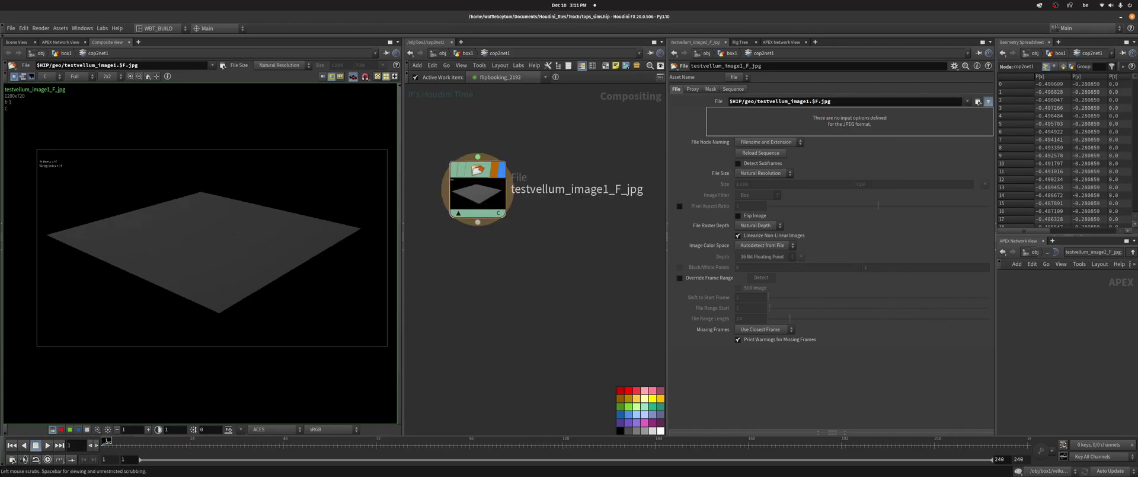
pyautogui.moveTo(133, 443); pyautogui.dragTo(164, 441)
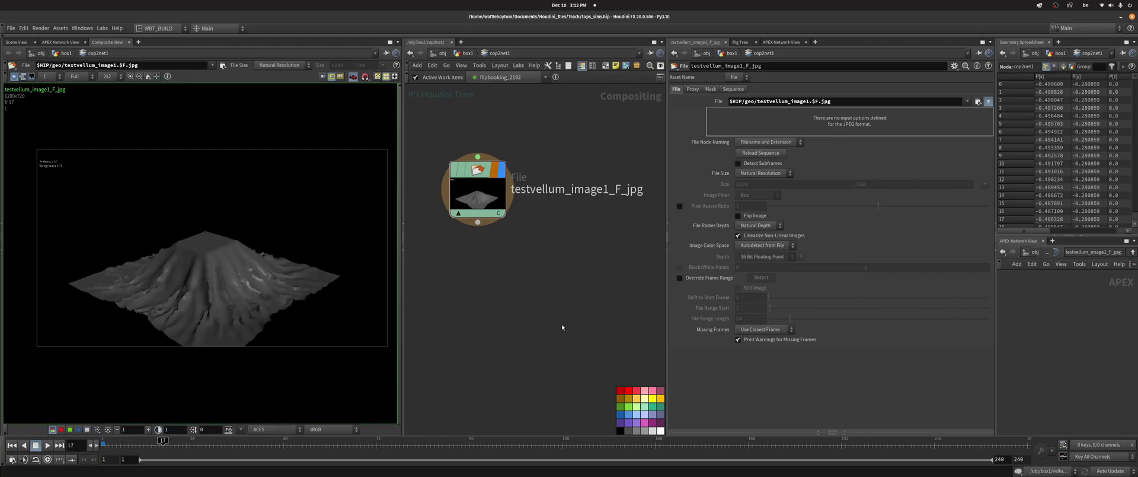
# Return to the scene view and add an FFmpeg Encode Video node below flipbooking in the TOP network
pyautogui.click(18, 42)
pyautogui.moveTo(482, 280); pyautogui.dragTo(522, 304, button='middle')
pyautogui.click(533, 197)
pyautogui.scroll(1, 486, 312)
pyautogui.click(522, 306)
pyautogui.press('Tab')
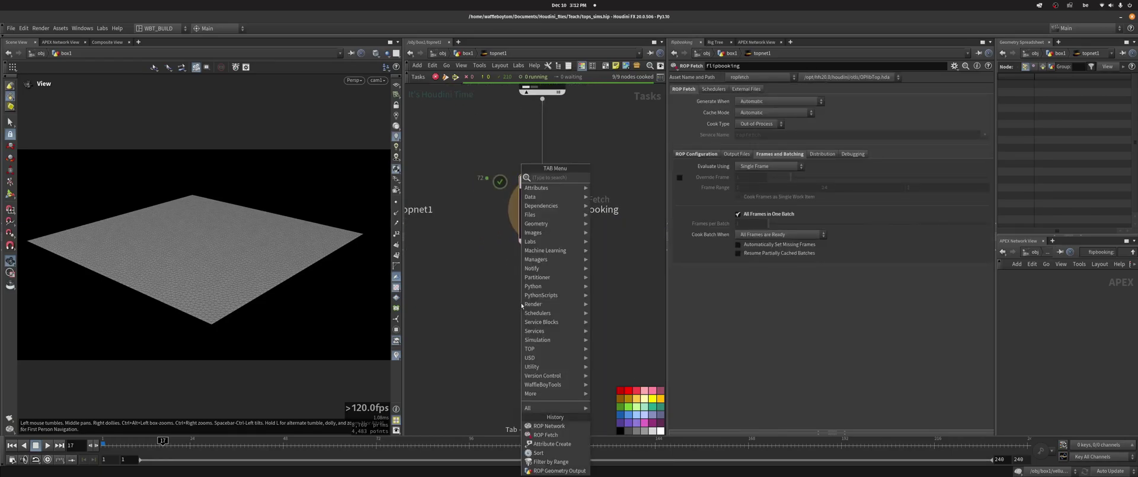
pyautogui.write('ffmp')
pyautogui.press('Return')
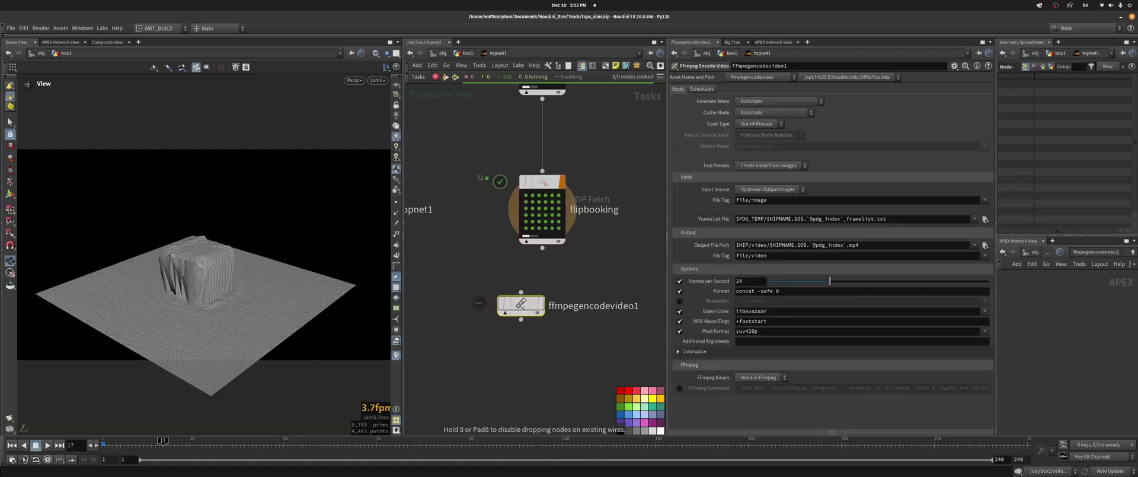
# Align the FFmpeg Encode Video node under flipbooking, leaving room for another node between them
pyautogui.moveTo(522, 306); pyautogui.dragTo(542, 332)
pyautogui.moveTo(593, 289); pyautogui.dragTo(559, 264, button='middle')
pyautogui.scroll(-2, 554, 250)
pyautogui.scroll(-2, 539, 251)
pyautogui.scroll(3, 559, 264)
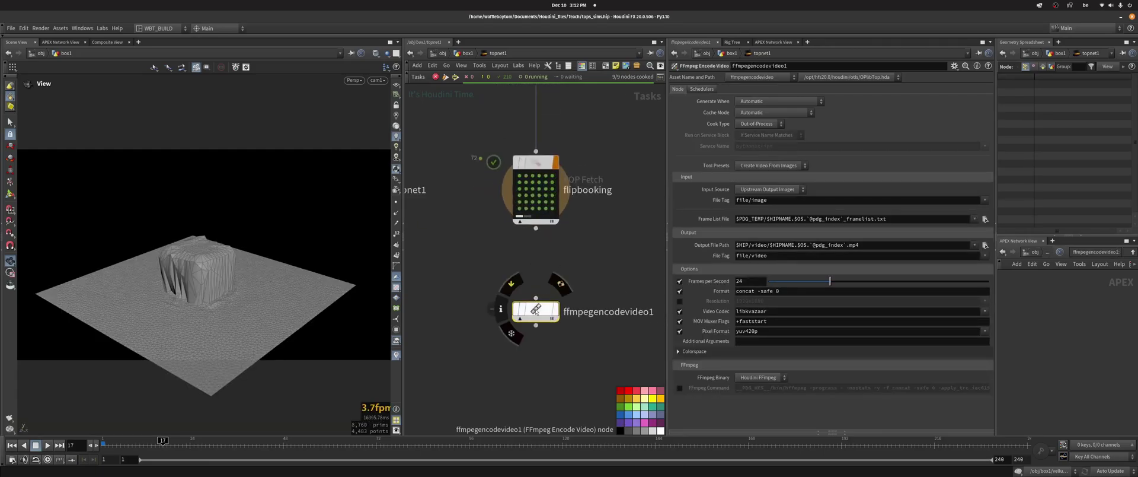
pyautogui.moveTo(540, 323); pyautogui.dragTo(540, 345)
pyautogui.moveTo(528, 262); pyautogui.dragTo(529, 292, button='middle')
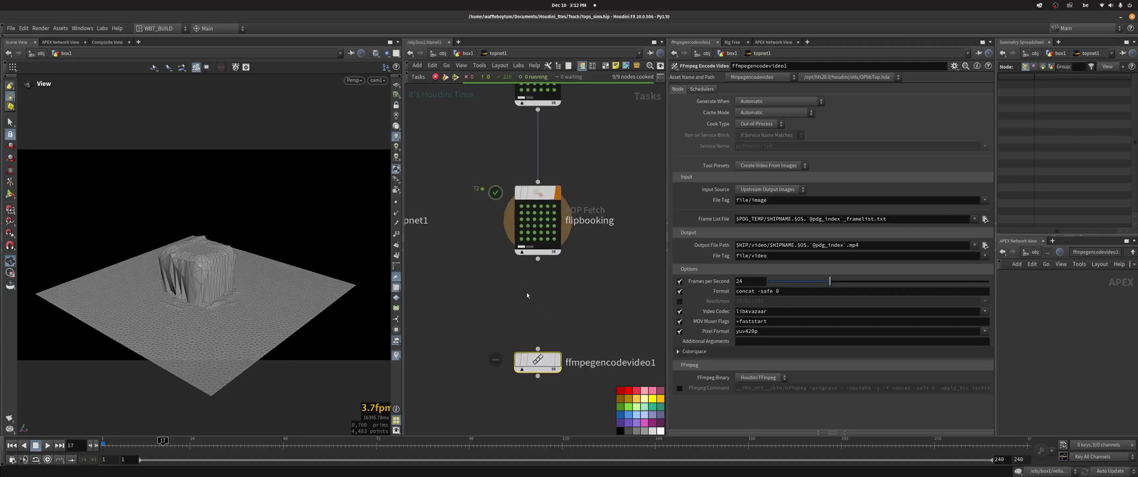
pyautogui.click(531, 251)
pyautogui.moveTo(537, 360); pyautogui.dragTo(527, 316, button='middle')
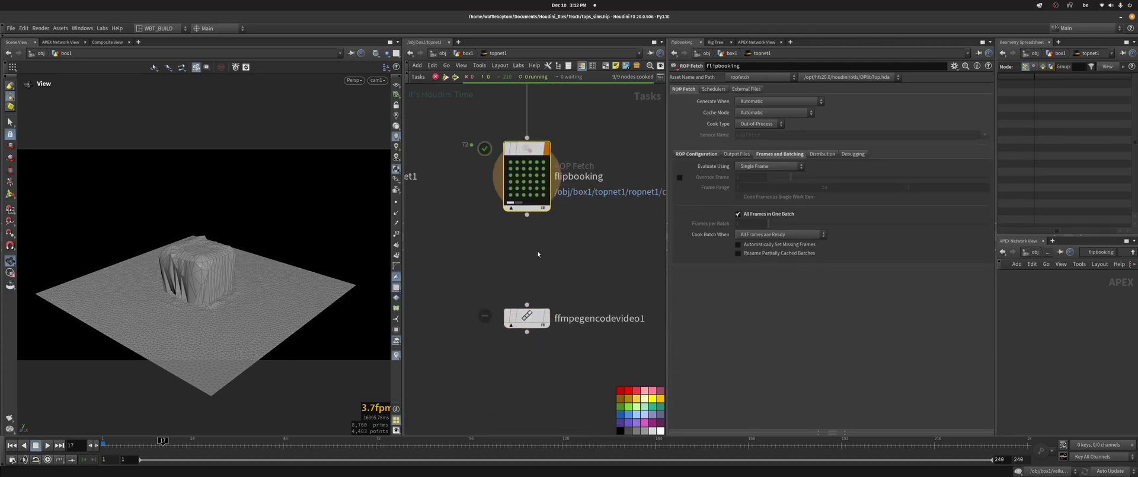
pyautogui.click(529, 316)
pyautogui.moveTo(478, 278); pyautogui.dragTo(514, 279, button='middle')
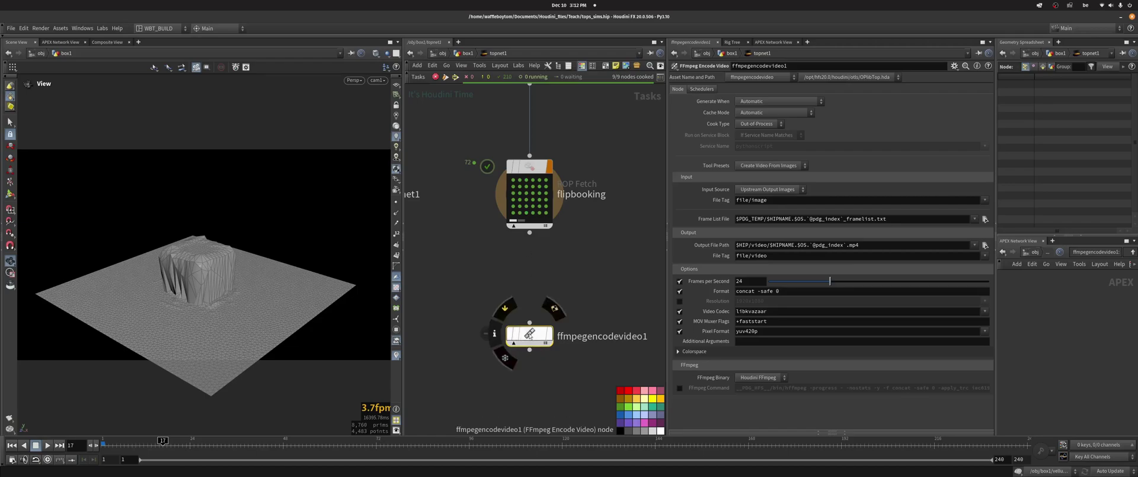
pyautogui.moveTo(536, 337); pyautogui.dragTo(537, 351)
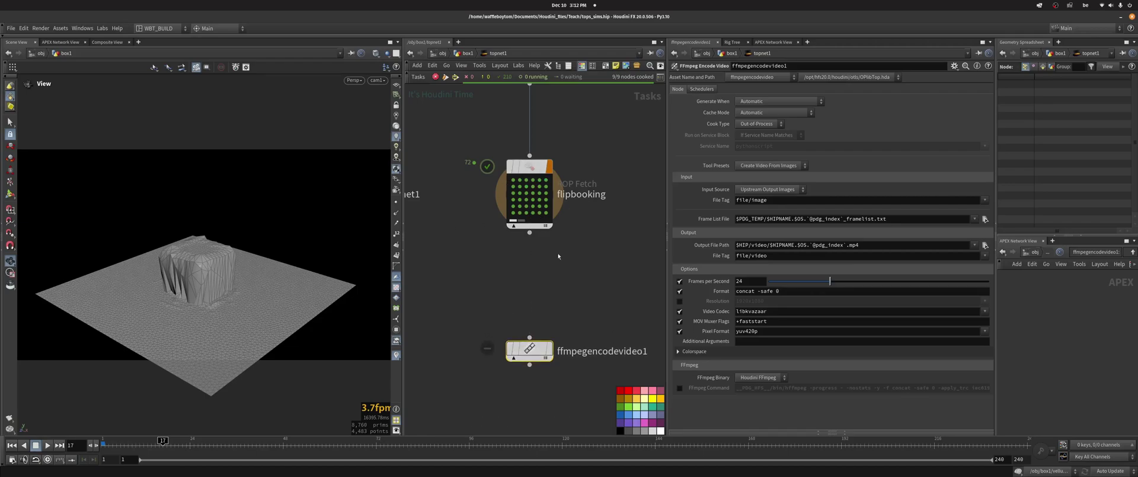
pyautogui.moveTo(558, 256); pyautogui.dragTo(551, 214, button='middle')
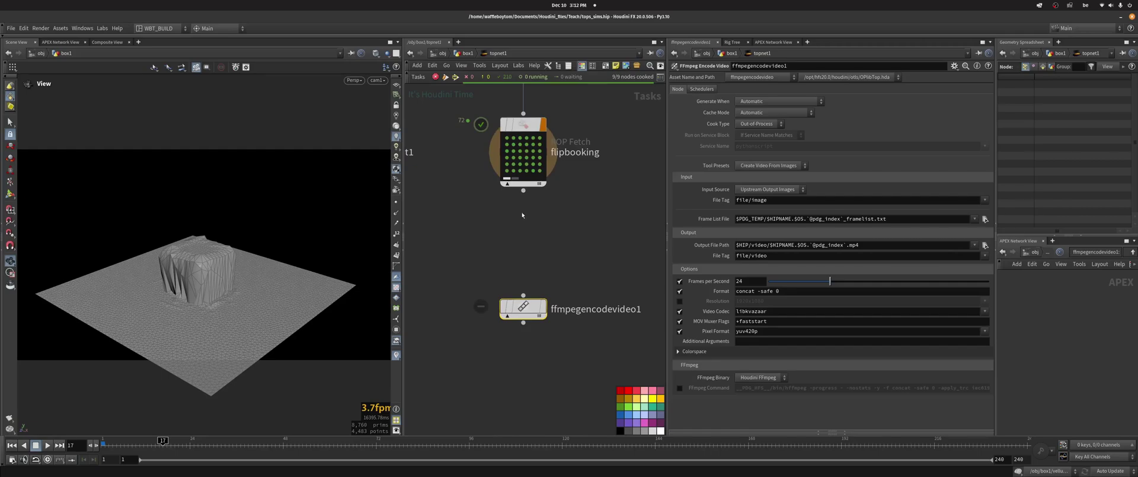
pyautogui.moveTo(534, 308); pyautogui.dragTo(535, 315)
pyautogui.moveTo(537, 233)
pyautogui.mouseDown(button='middle')
pyautogui.moveTo(531, 258)
pyautogui.moveTo(531, 246)
pyautogui.mouseUp(button='middle')
pyautogui.scroll(1, 530, 242)
pyautogui.scroll(-1, 530, 242)
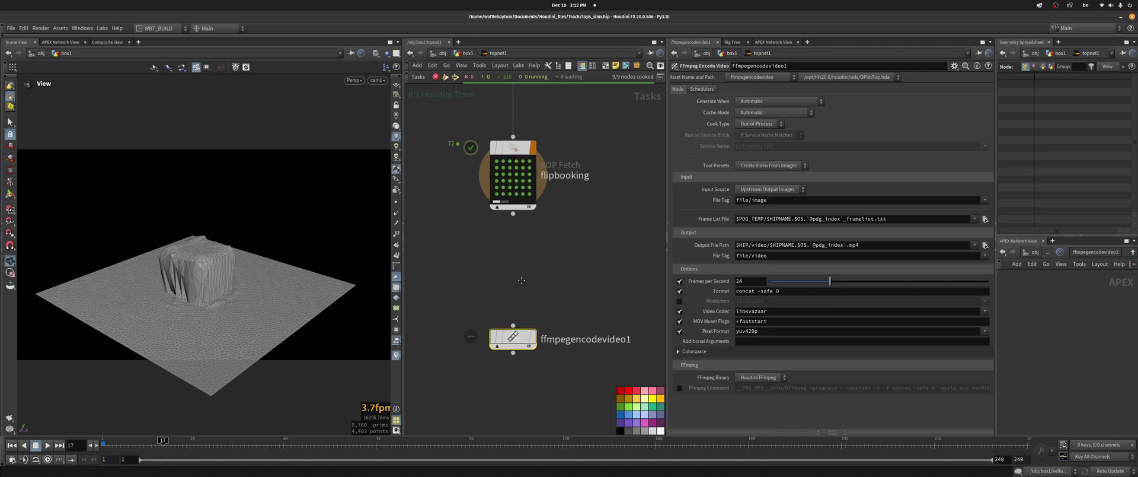
pyautogui.press('Tab')
pyautogui.moveTo(525, 247)
pyautogui.write('paritio')
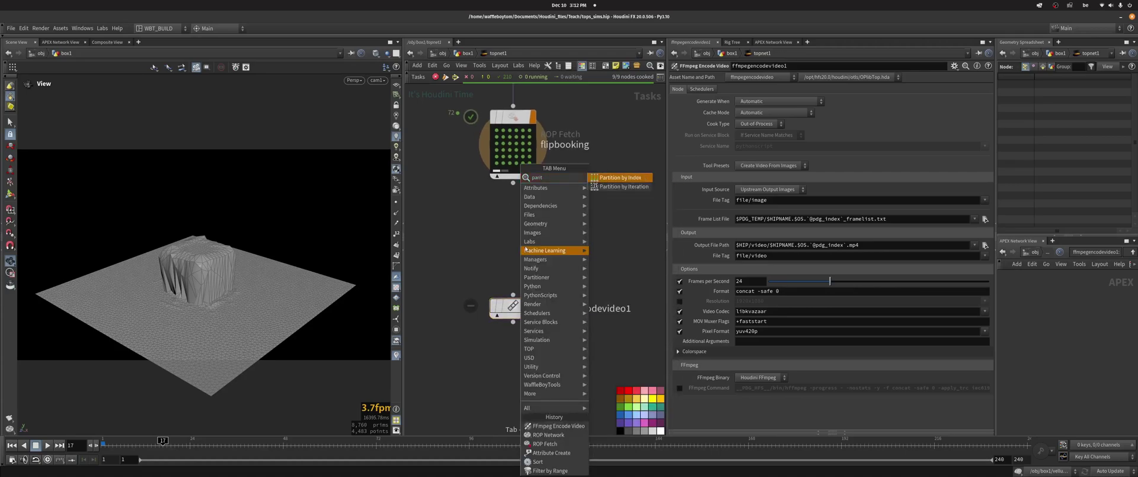
pyautogui.press('Return')
pyautogui.press('Return')
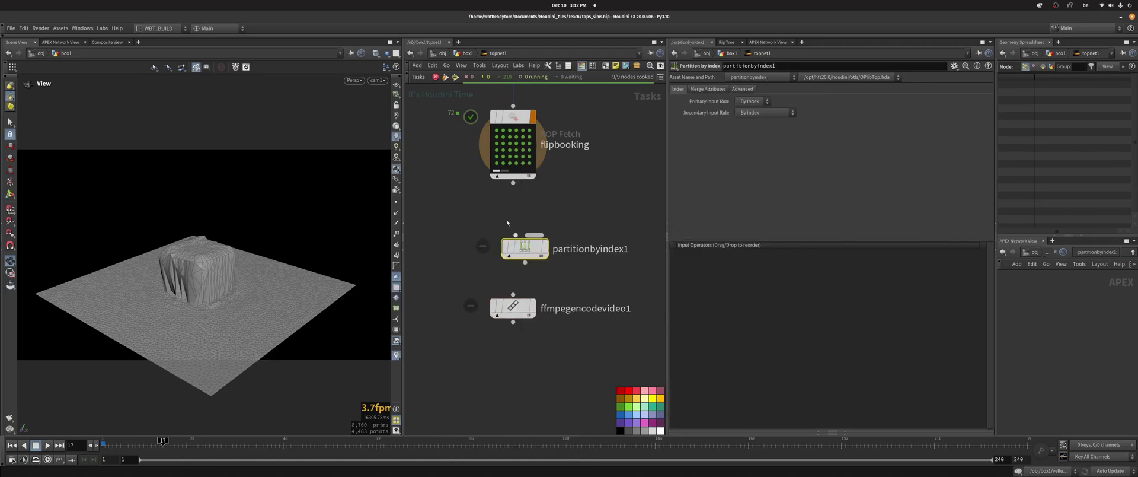
# Inspect the attributes of a flipbooking work item to find one suitable for grouping the frames by wedge
pyautogui.moveTo(532, 200); pyautogui.dragTo(538, 280, button='middle')
pyautogui.click(521, 196)
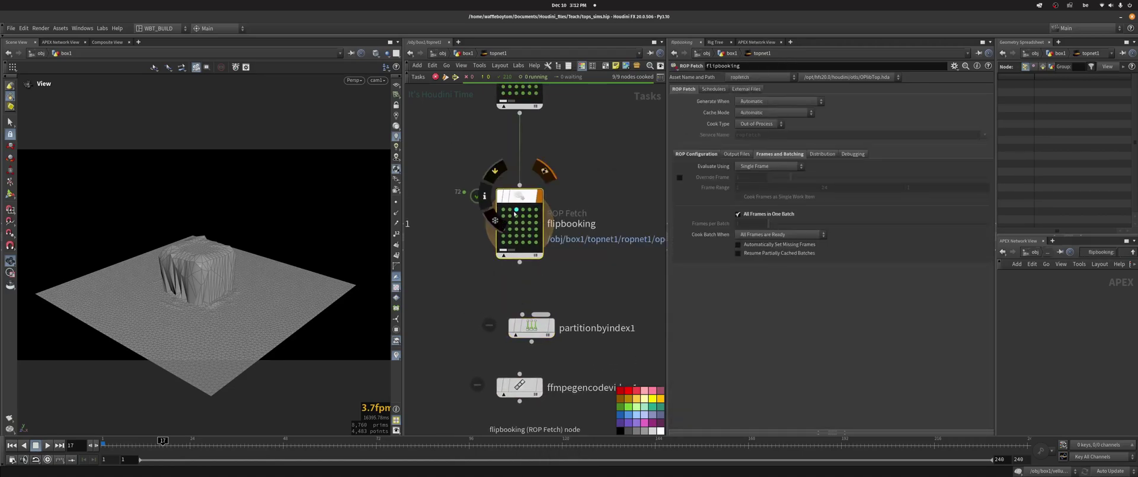
pyautogui.click(504, 209)
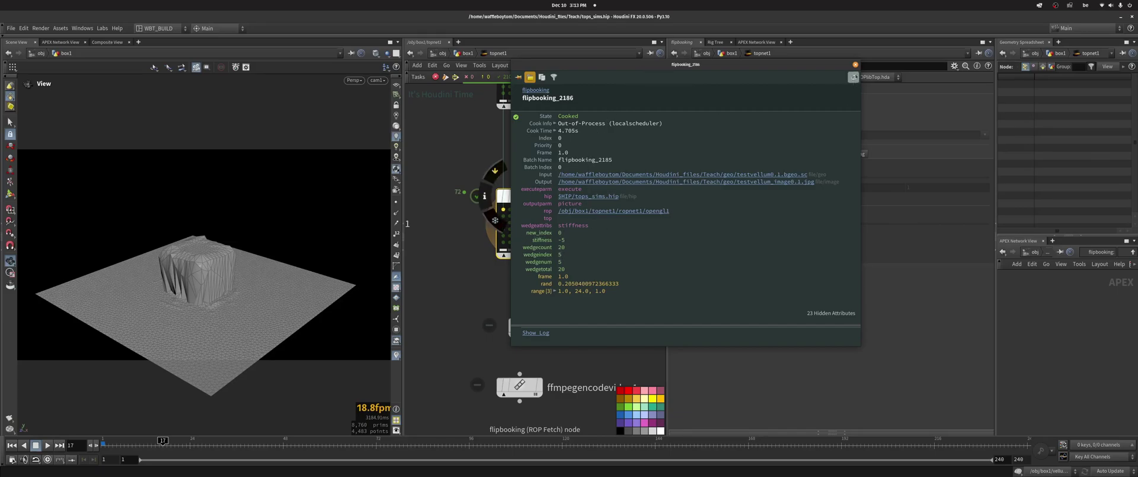
pyautogui.click(856, 64)
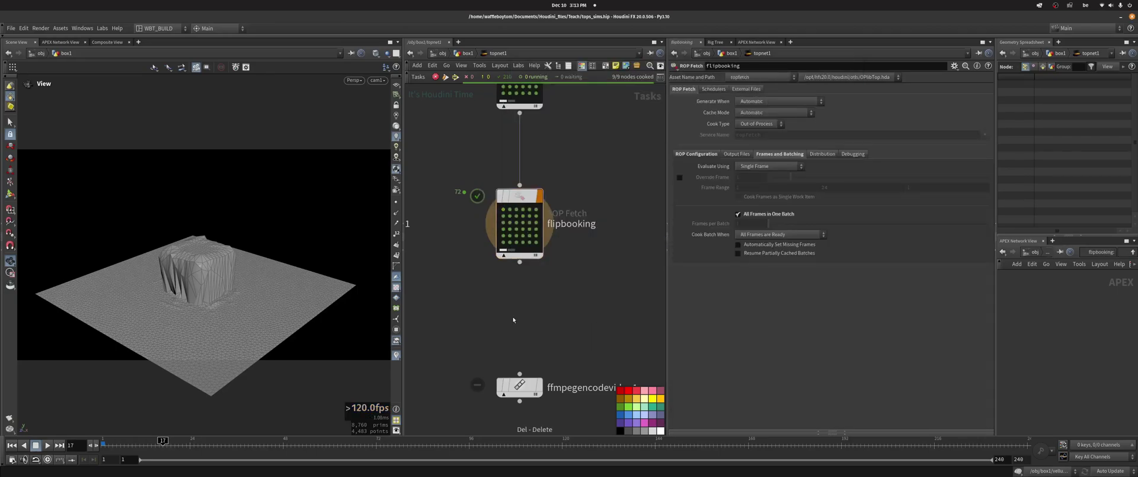
# Add a Partition by Attribute node between flipbooking and the FFmpeg node, and wire flipbooking into it
pyautogui.press('Tab')
pyautogui.write('part')
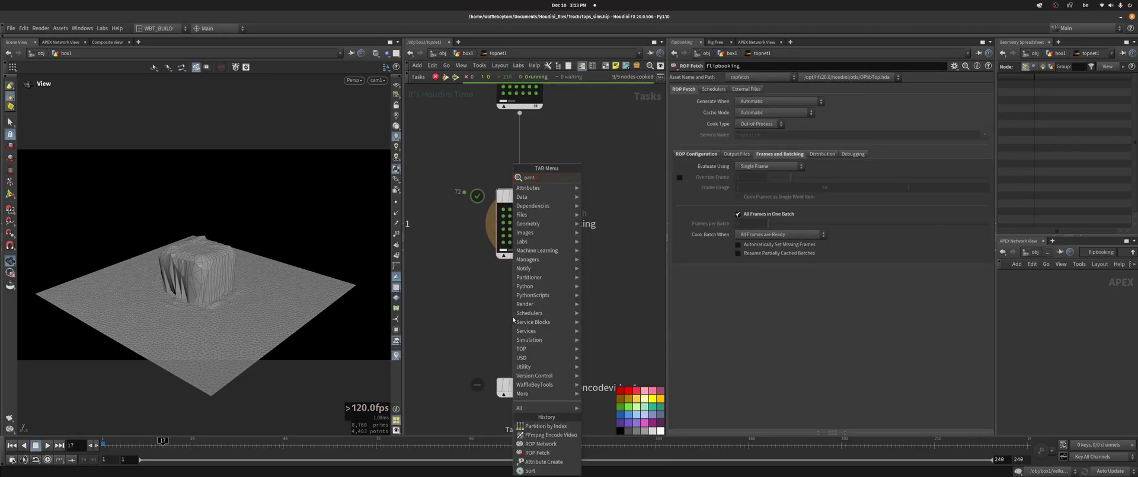
pyautogui.press('BackSpace')
pyautogui.press('BackSpace')
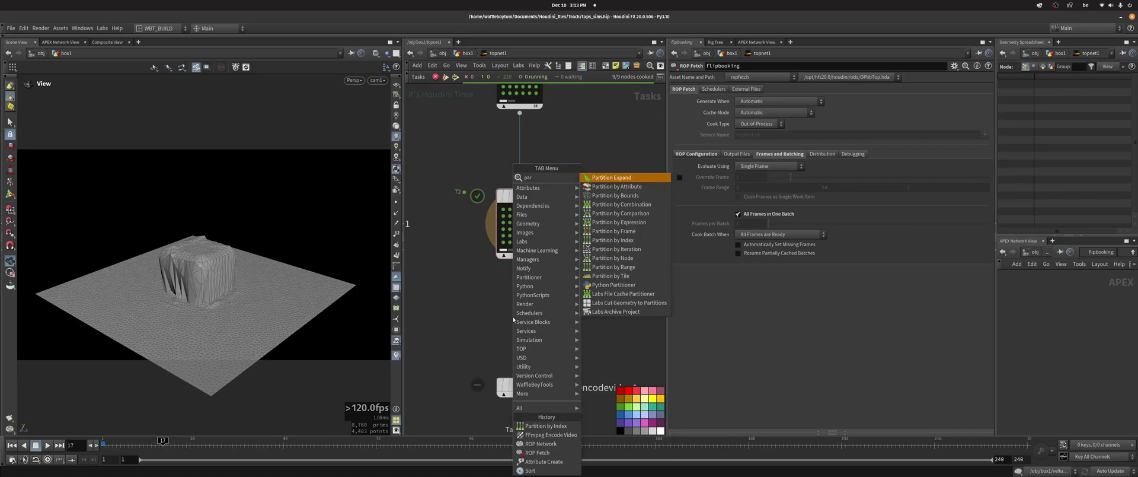
pyautogui.press('Down')
pyautogui.press('Down')
pyautogui.press('Down')
pyautogui.press('Down')
pyautogui.press('Down')
pyautogui.press('Down')
pyautogui.press('Down')
pyautogui.press('Up')
pyautogui.press('Up')
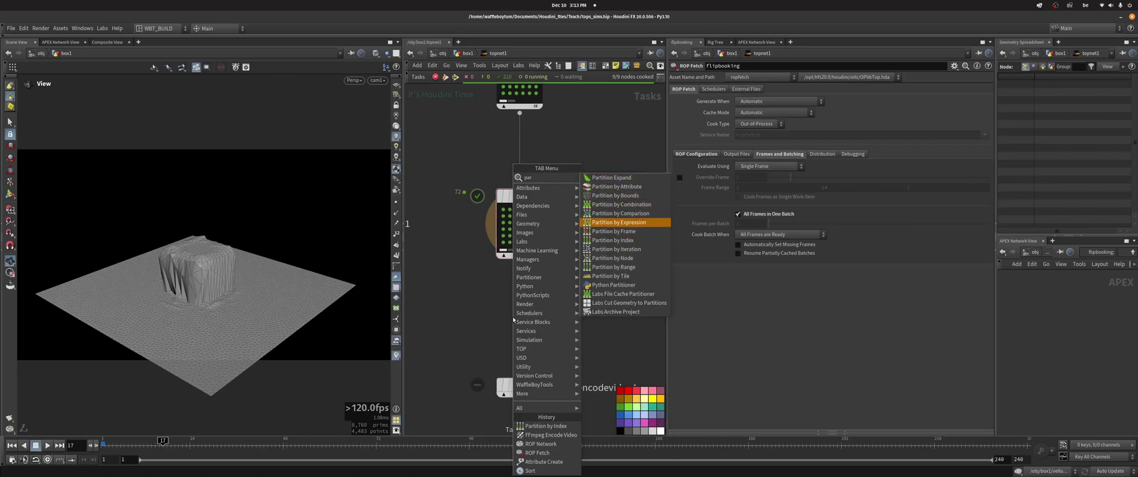
pyautogui.click(615, 187)
pyautogui.click(513, 307)
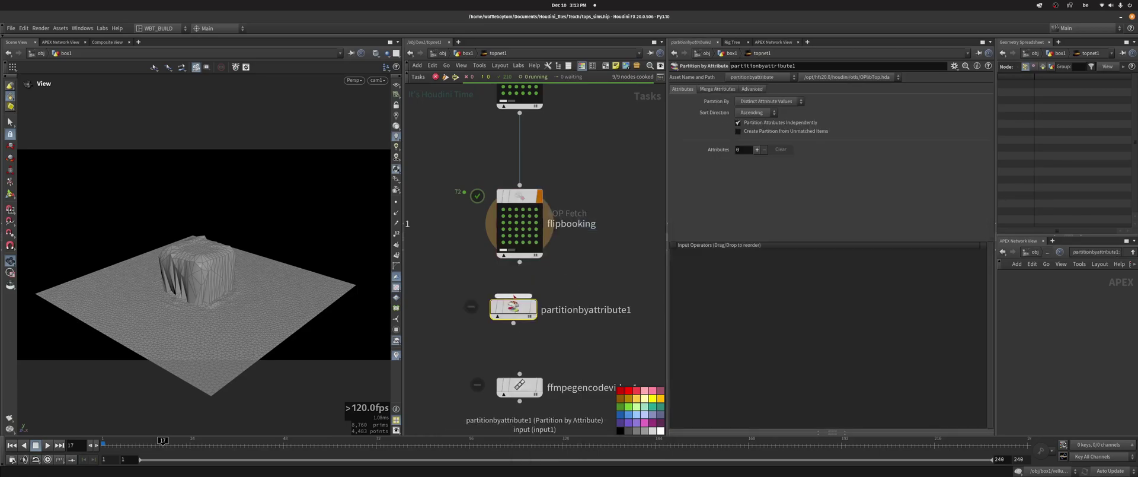
pyautogui.click(514, 309)
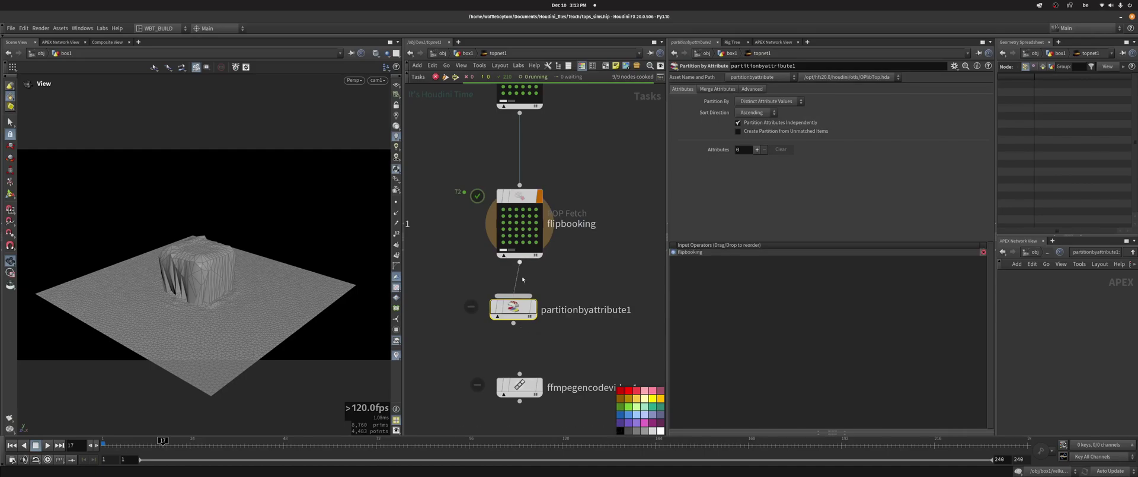
# Add one attribute entry to the Partition by Attribute node and name it new_index
pyautogui.click(757, 150)
pyautogui.click(802, 162)
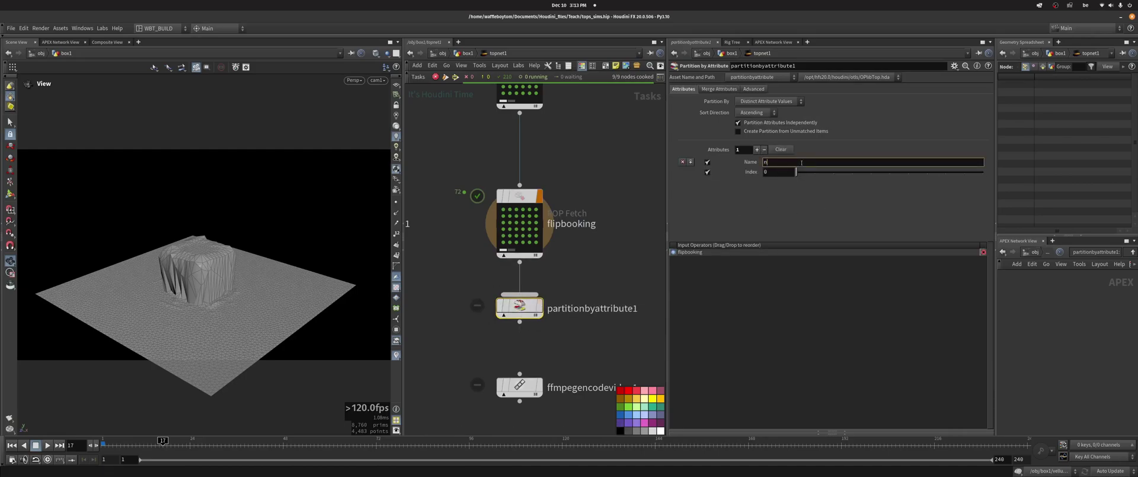
pyautogui.write('new_index')
pyautogui.press('Return')
# Move the FFmpeg node further down and generate the work items of the Partition by Attribute node
pyautogui.moveTo(583, 282); pyautogui.dragTo(574, 208, button='middle')
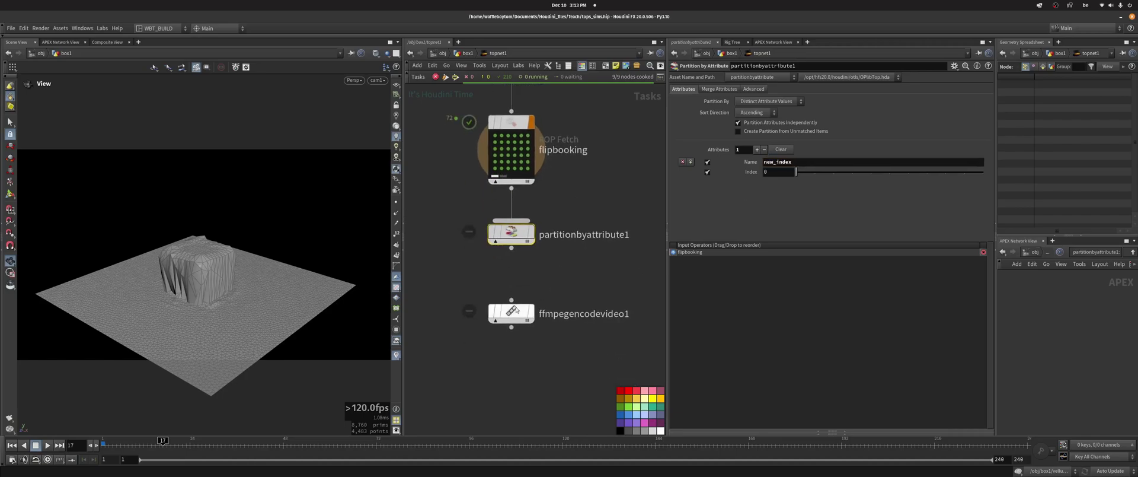
pyautogui.moveTo(510, 314); pyautogui.dragTo(504, 346)
pyautogui.rightClick(506, 242)
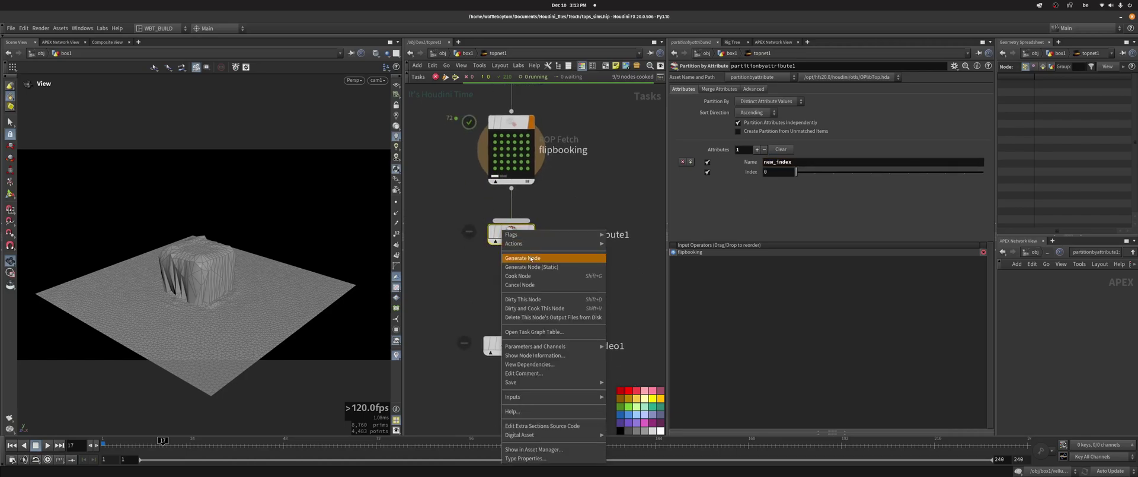
pyautogui.click(510, 258)
# Select each generated partition in turn to check which flipbooking work items it groups
pyautogui.scroll(-6, 543, 333)
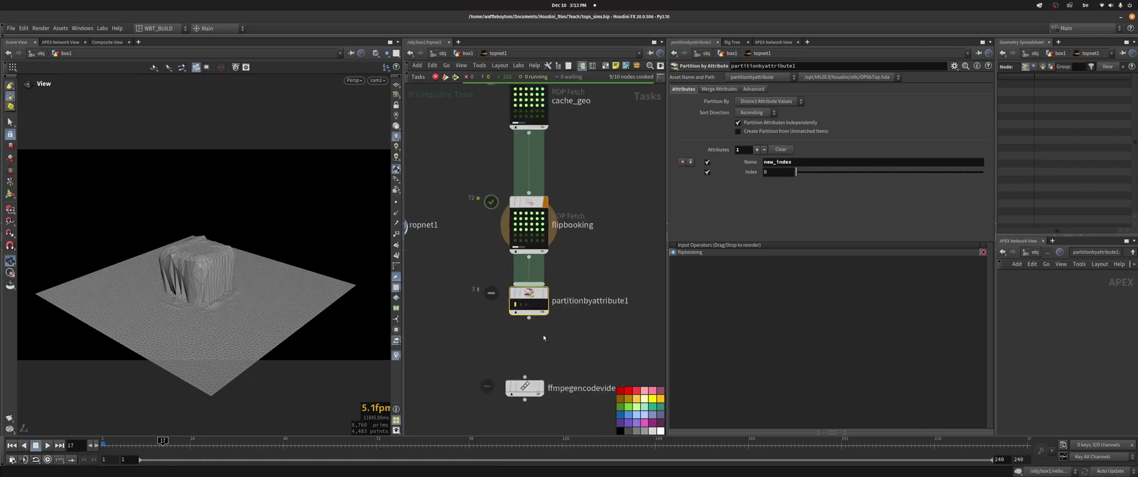
pyautogui.scroll(3, 522, 297)
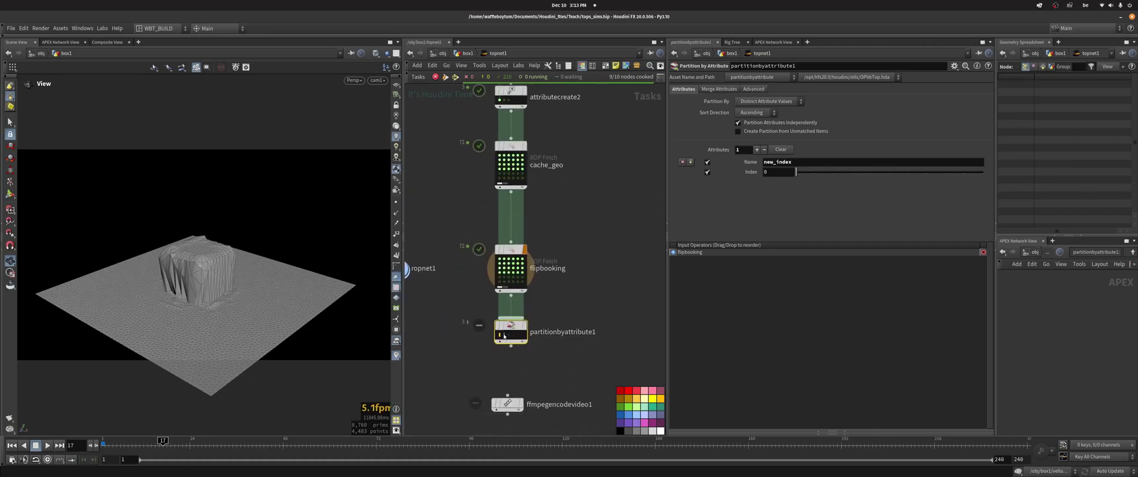
pyautogui.click(510, 336)
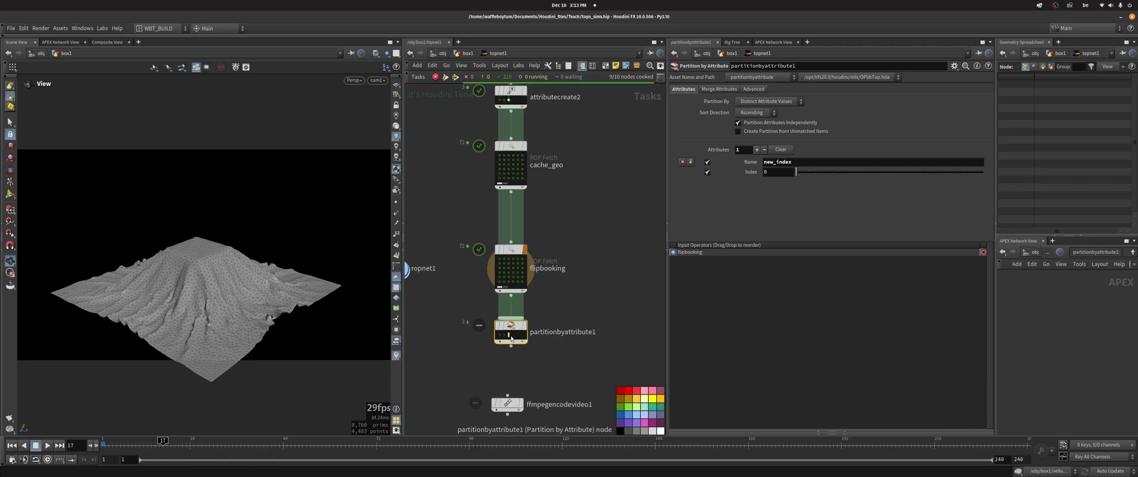
pyautogui.click(504, 336)
pyautogui.click(500, 336)
# Place the FFmpeg Encode Video node directly below partitionbyattribute1 and connect the partition output to its input
pyautogui.moveTo(542, 383); pyautogui.dragTo(545, 331, button='middle')
pyautogui.scroll(3, 544, 329)
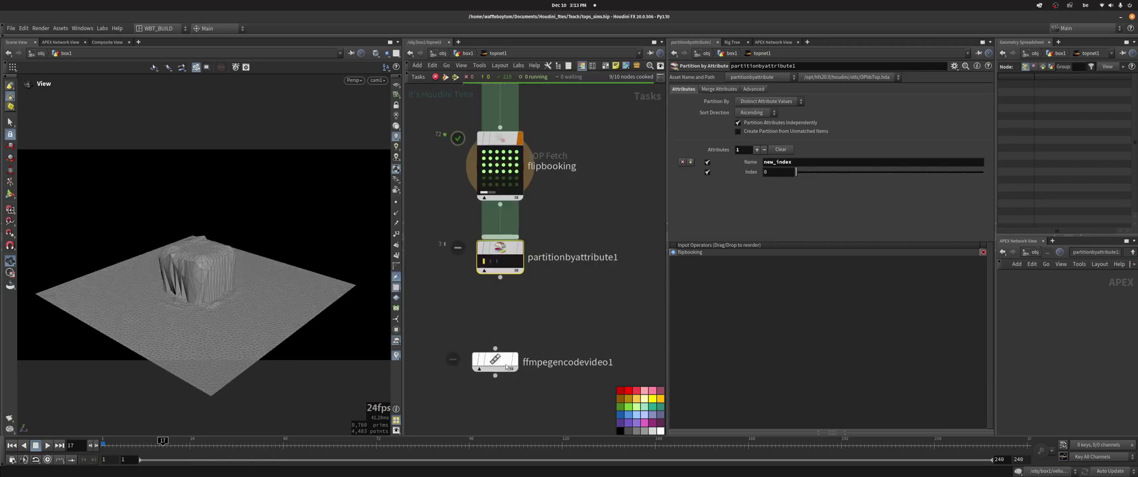
pyautogui.moveTo(500, 360); pyautogui.dragTo(505, 346)
pyautogui.click(429, 231)
pyautogui.moveTo(541, 313); pyautogui.dragTo(544, 280, button='middle')
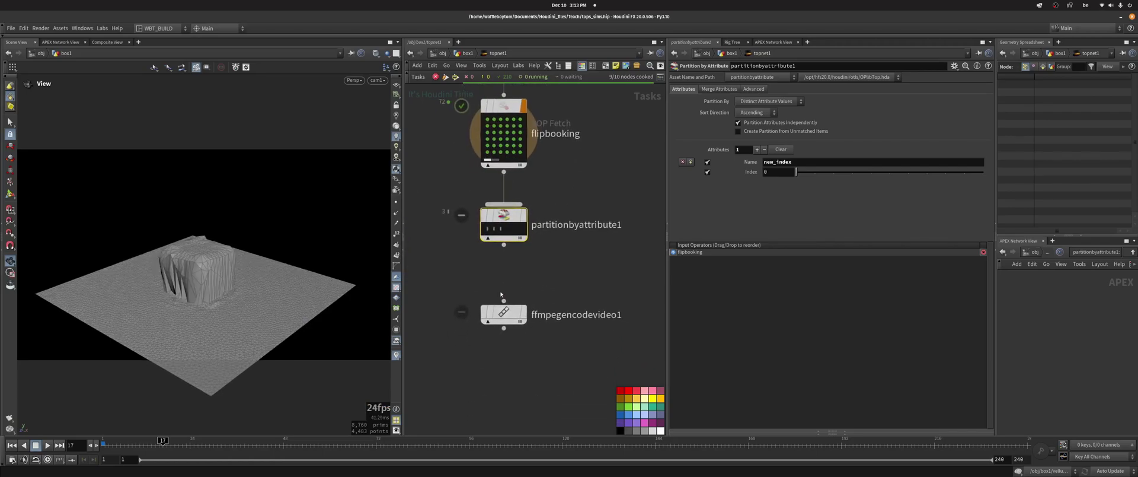
pyautogui.moveTo(504, 245); pyautogui.dragTo(504, 309)
# Set the FFmpeg node's Output File Path to $HIP/video/video.`P@pdg_index`.mp4
pyautogui.click(504, 313)
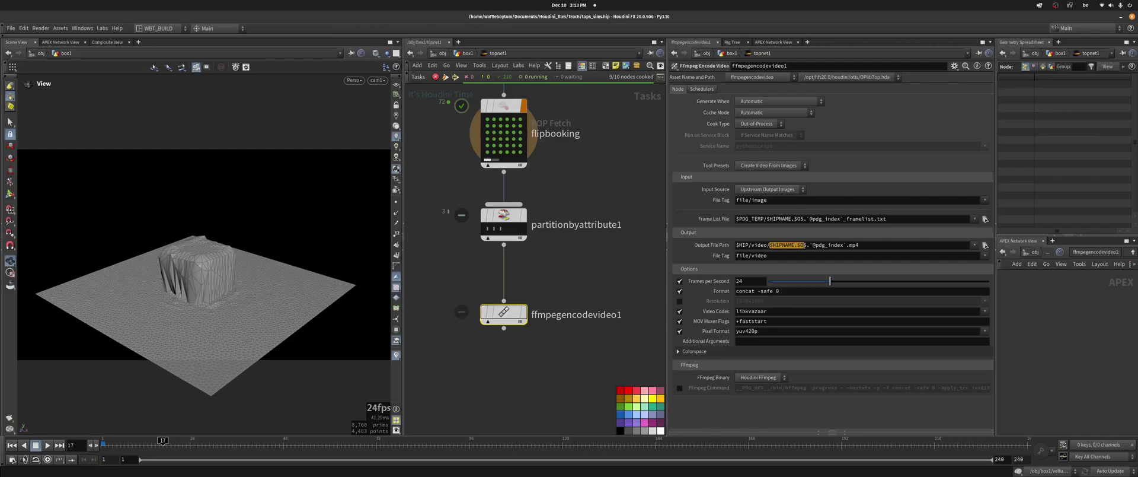
pyautogui.click(828, 245)
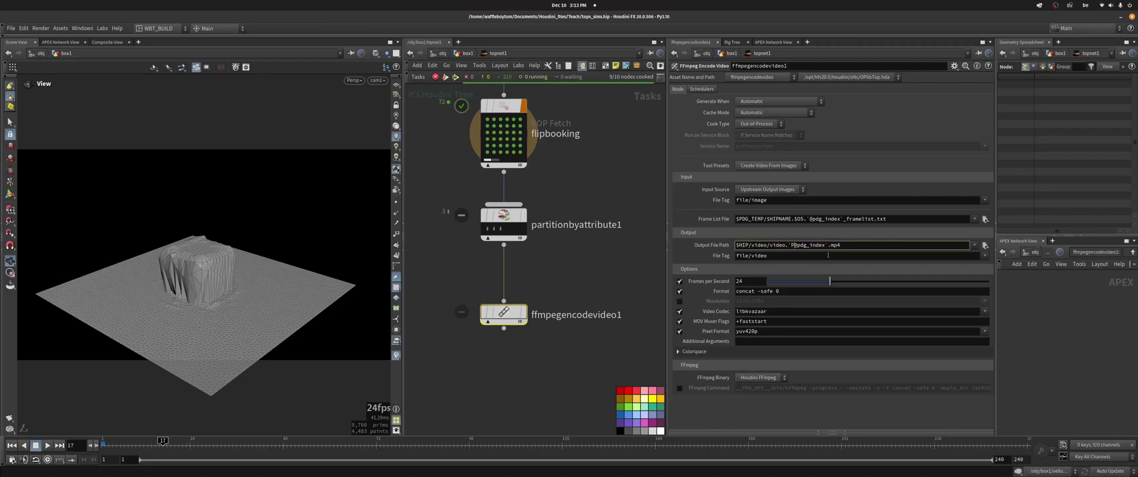
pyautogui.click(547, 257)
pyautogui.moveTo(546, 257); pyautogui.dragTo(548, 270, button='middle')
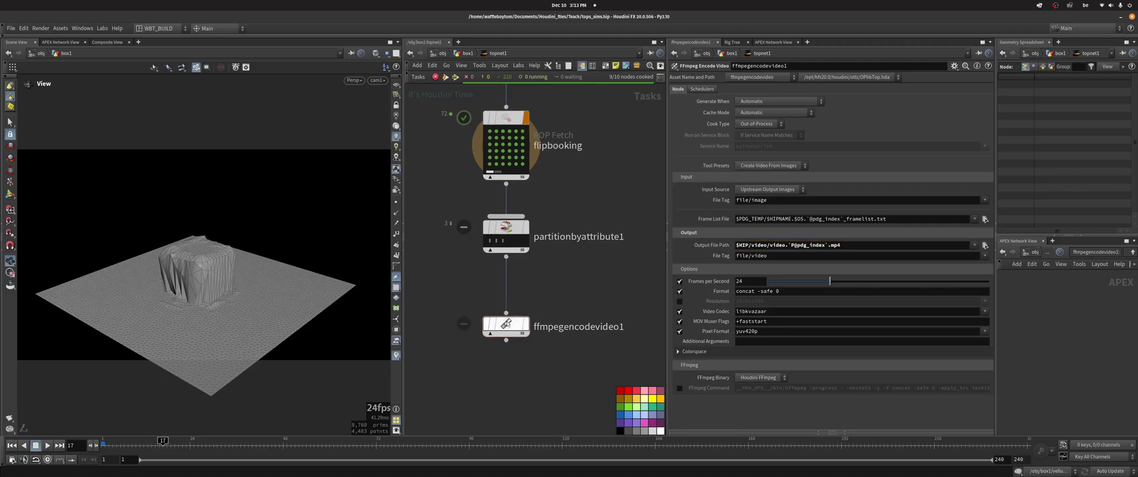
pyautogui.click(503, 323)
pyautogui.moveTo(507, 332); pyautogui.dragTo(516, 280, button='middle')
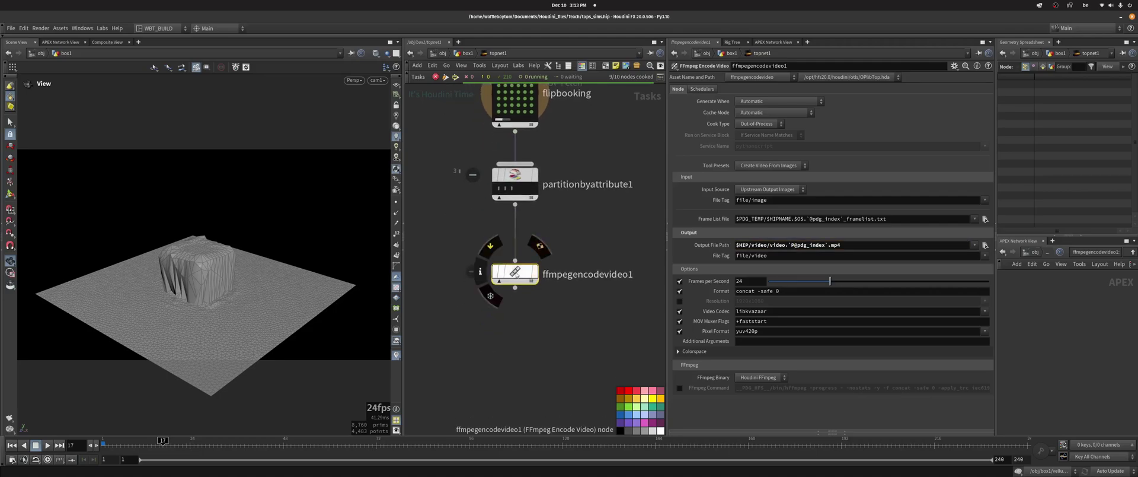
# Cook the FFmpeg Encode Video node to encode each wedge's partition into a video
pyautogui.rightClick(517, 274)
pyautogui.click(534, 288)
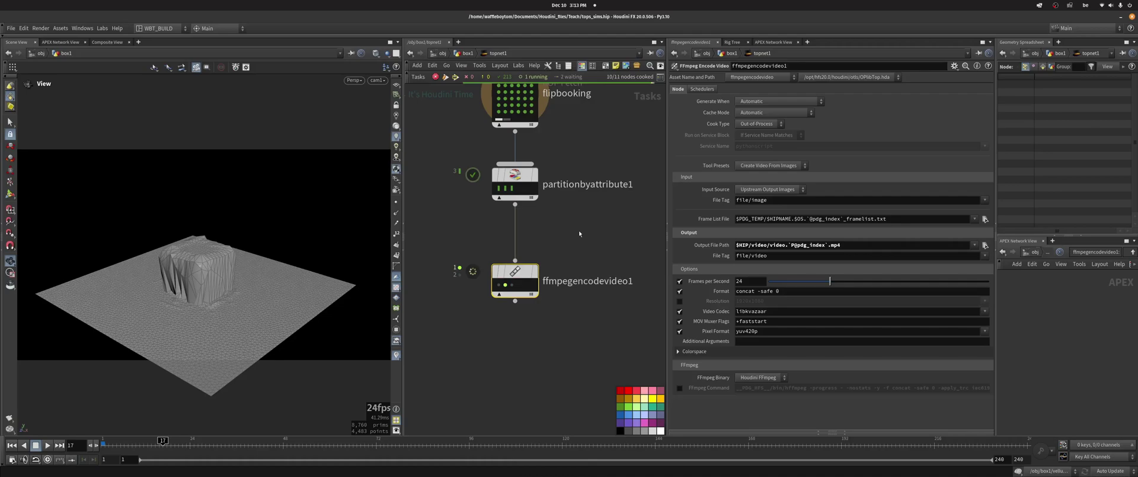
pyautogui.moveTo(579, 230)
pyautogui.mouseDown(button='middle')
pyautogui.moveTo(566, 254)
pyautogui.moveTo(570, 245)
pyautogui.mouseUp(button='middle')
pyautogui.click(567, 257)
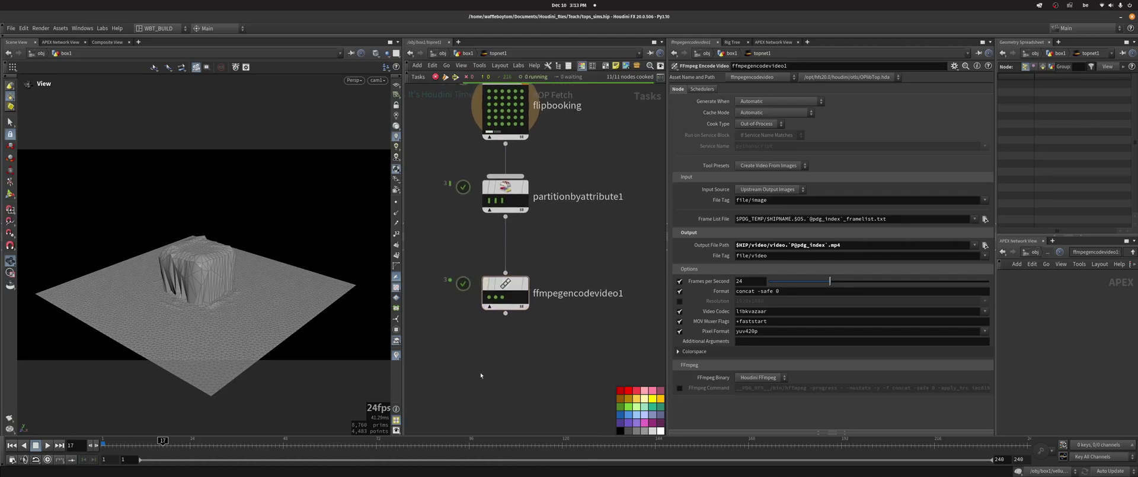
# Play the encoded wedge videos in the video player, then return to Houdini
pyautogui.click(671, 463)
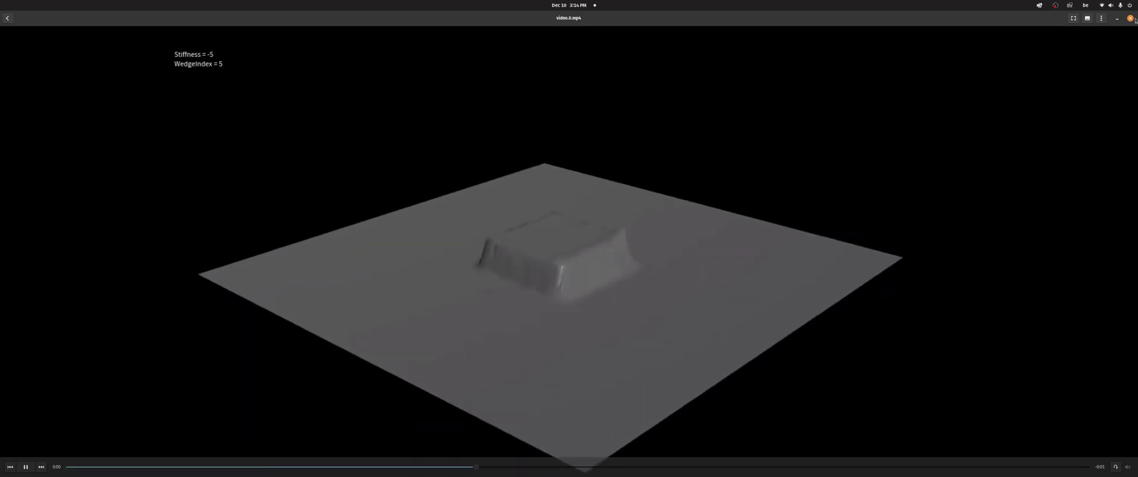
pyautogui.click(42, 467)
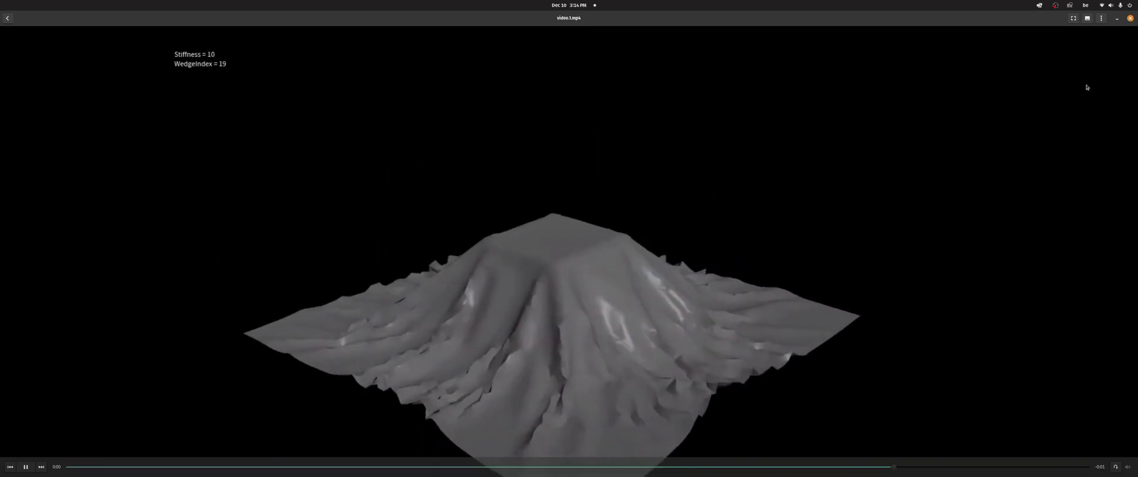
pyautogui.hotkey('alt', 'Tab')
# Move the partitionbyattribute1 and ffmpegencodevideo1 nodes aside together into their own branch off the flipbooking node
pyautogui.moveTo(569, 277); pyautogui.dragTo(607, 232, button='middle')
pyautogui.press('Delete')
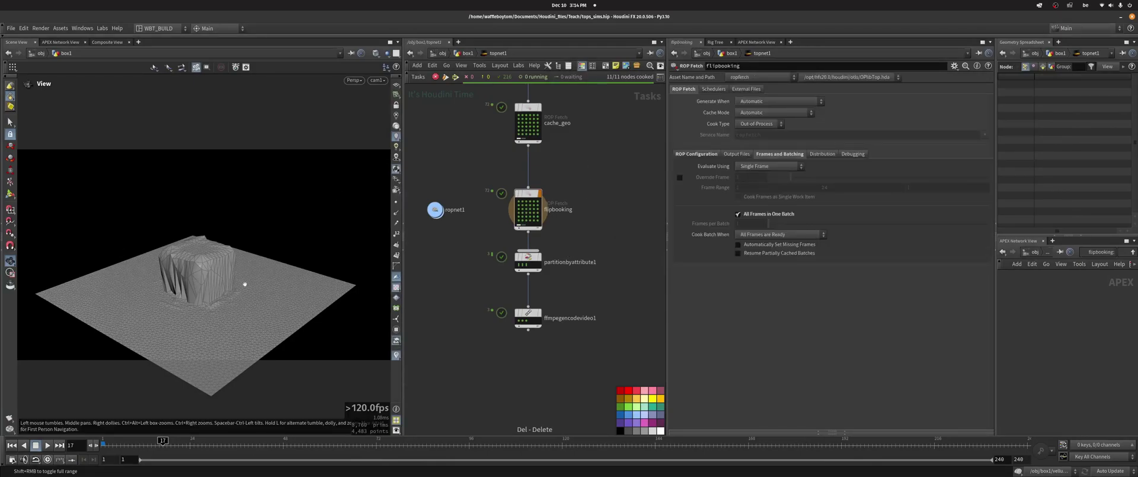
pyautogui.scroll(3, 583, 285)
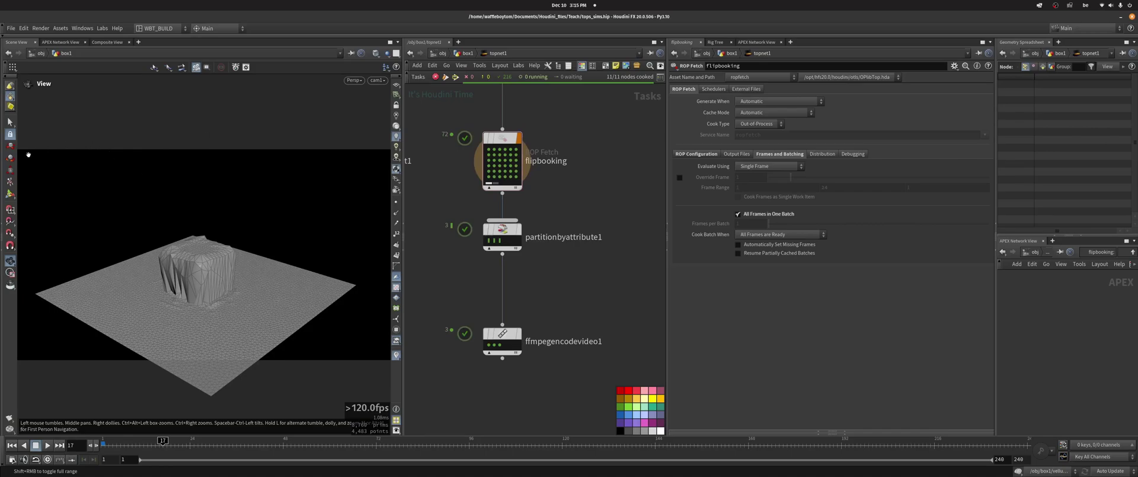
pyautogui.moveTo(508, 373); pyautogui.dragTo(504, 377)
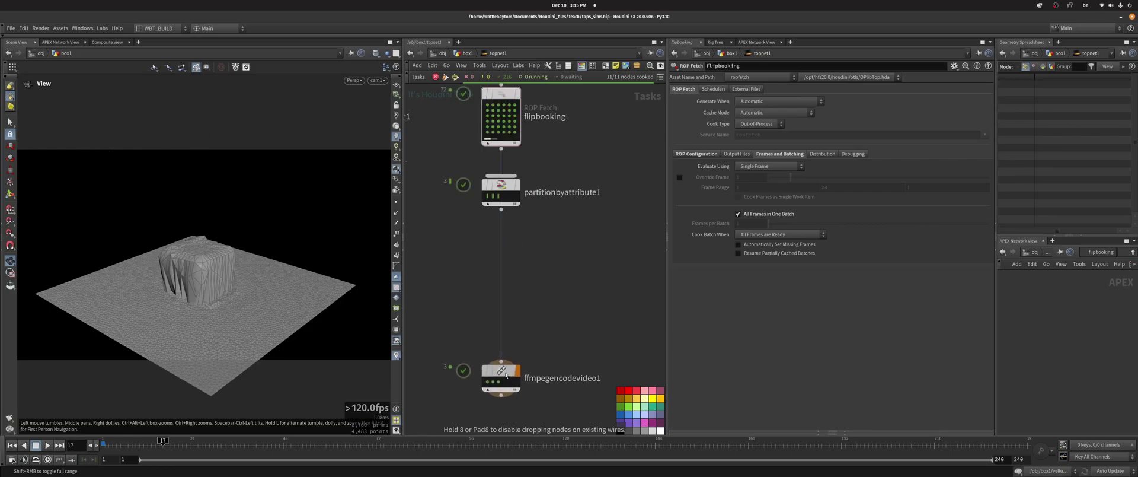
pyautogui.moveTo(538, 277); pyautogui.dragTo(549, 360, button='middle')
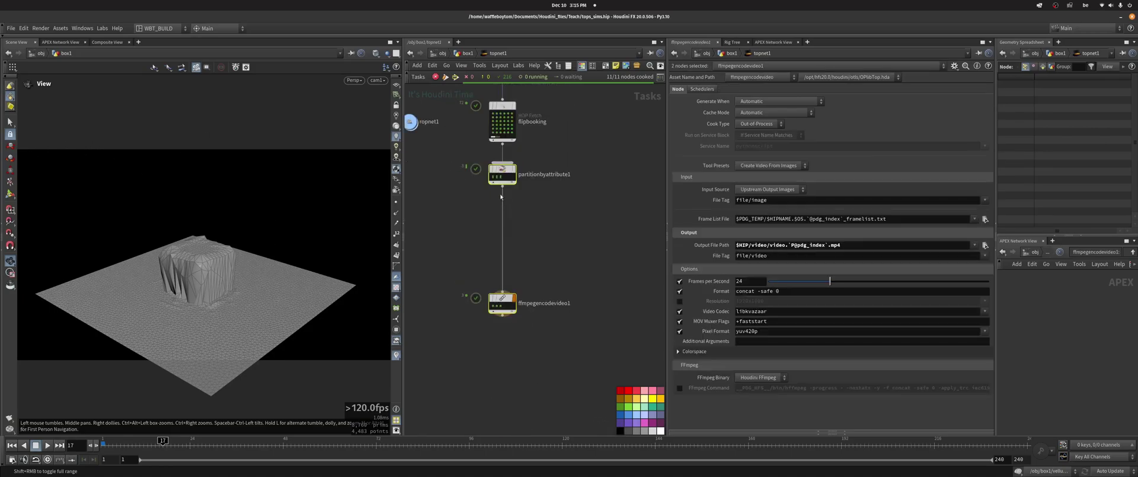
pyautogui.moveTo(503, 173); pyautogui.dragTo(636, 174)
pyautogui.press('l')
pyautogui.moveTo(639, 301); pyautogui.dragTo(636, 224)
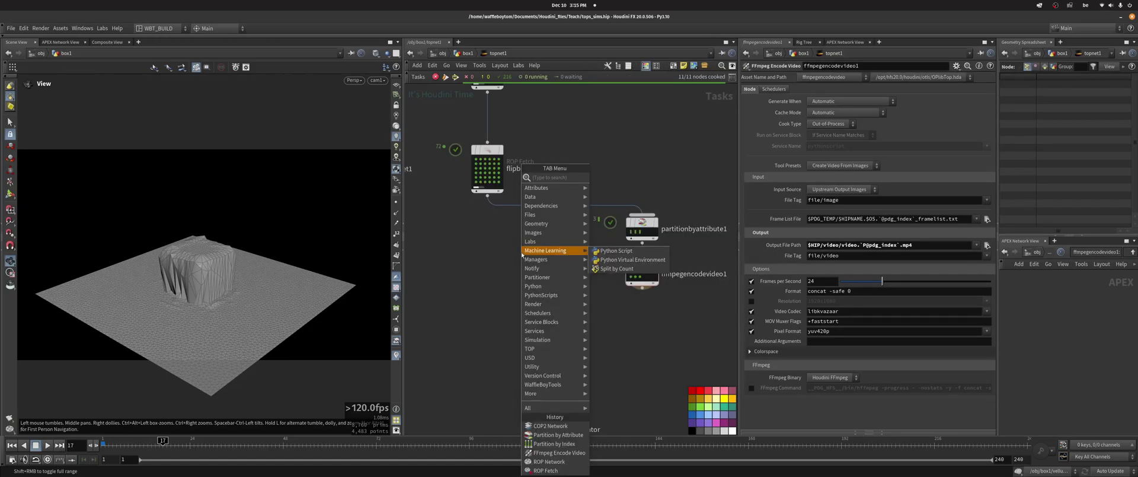
# Add an ImageMagick node below the flipbooking node
pyautogui.write('ima')
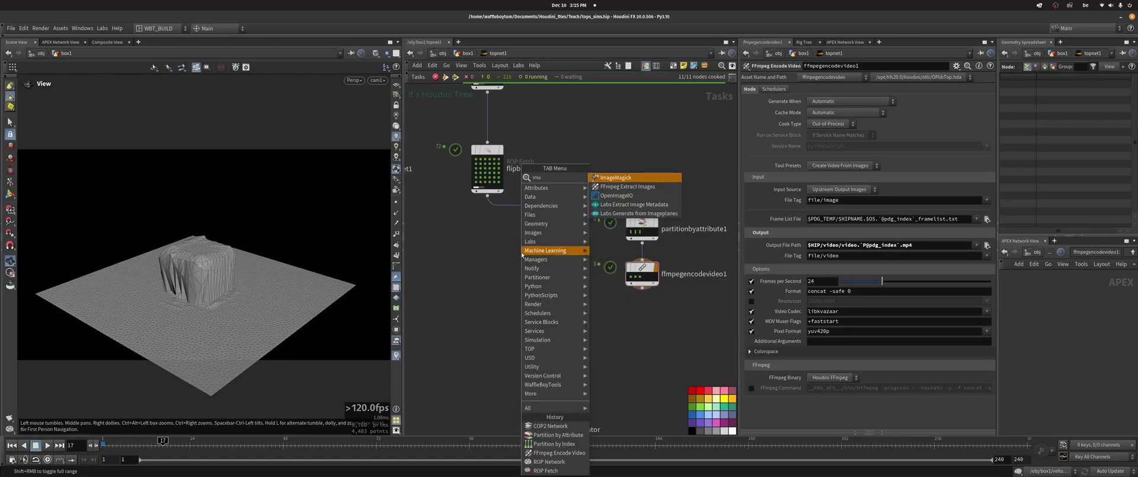
pyautogui.press('Return')
pyautogui.click(472, 262)
pyautogui.scroll(3, 486, 243)
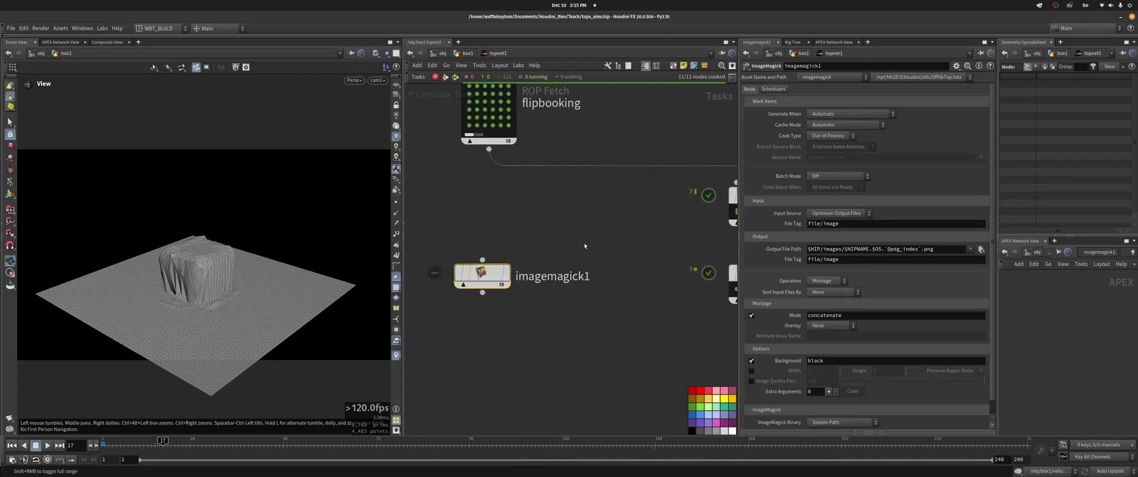
# Examine the ImageMagick node's Operation setting and how the node would relate to the flipbooking branch
pyautogui.moveTo(583, 243); pyautogui.dragTo(437, 248, button='middle')
pyautogui.click(605, 287)
pyautogui.moveTo(682, 336); pyautogui.dragTo(747, 303, button='middle')
pyautogui.moveTo(454, 303); pyautogui.dragTo(561, 317, button='middle')
pyautogui.moveTo(604, 296); pyautogui.dragTo(447, 220)
pyautogui.moveTo(521, 226); pyautogui.dragTo(517, 245, button='middle')
pyautogui.moveTo(462, 206); pyautogui.dragTo(617, 349)
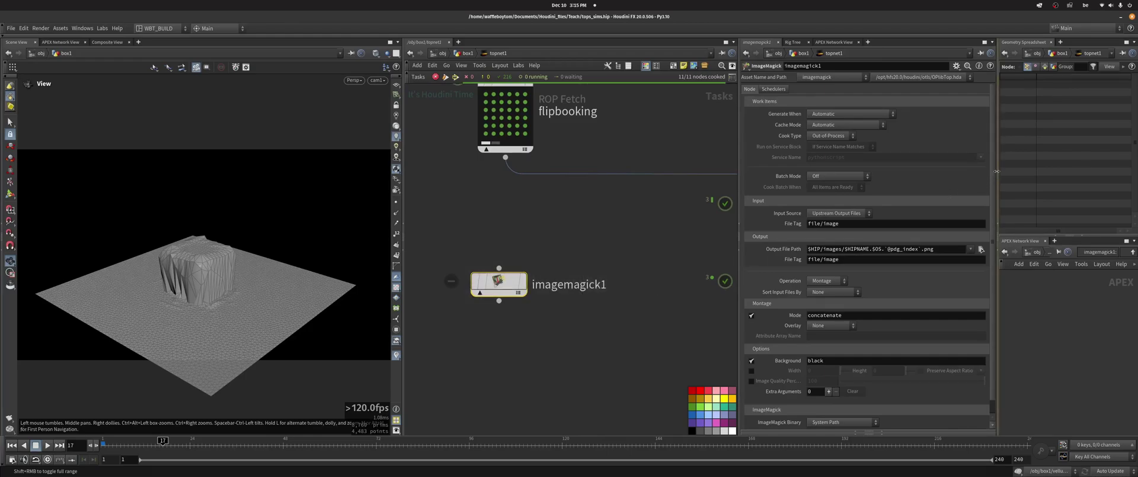
pyautogui.moveTo(555, 243); pyautogui.dragTo(510, 235, button='middle')
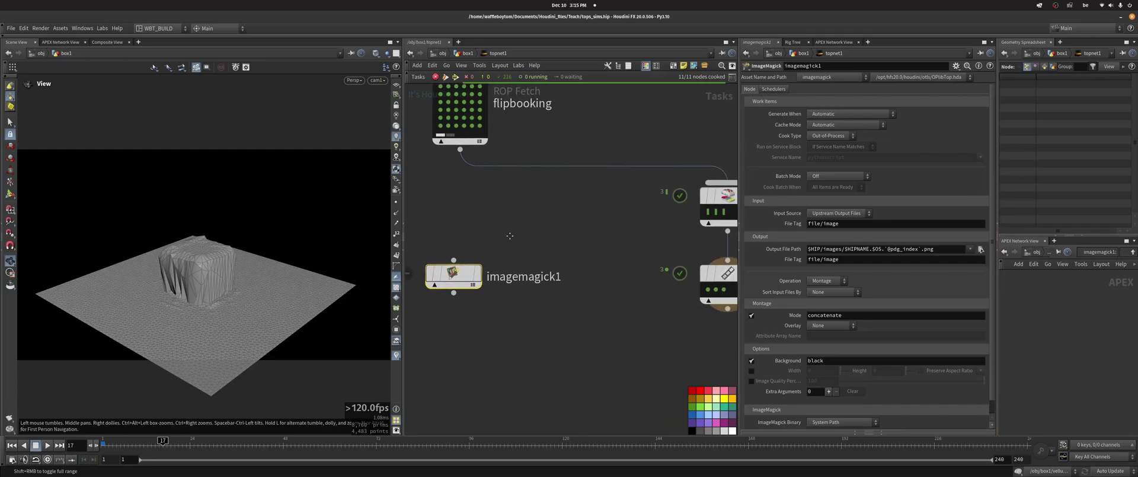
pyautogui.click(824, 281)
pyautogui.click(824, 283)
pyautogui.moveTo(463, 199); pyautogui.dragTo(512, 252, button='middle')
pyautogui.moveTo(509, 324)
pyautogui.mouseDown()
pyautogui.moveTo(502, 305)
pyautogui.moveTo(502, 324)
pyautogui.mouseUp()
pyautogui.scroll(-1, 494, 237)
pyautogui.moveTo(491, 148); pyautogui.dragTo(487, 182, button='middle')
pyautogui.moveTo(506, 284); pyautogui.dragTo(509, 248, button='middle')
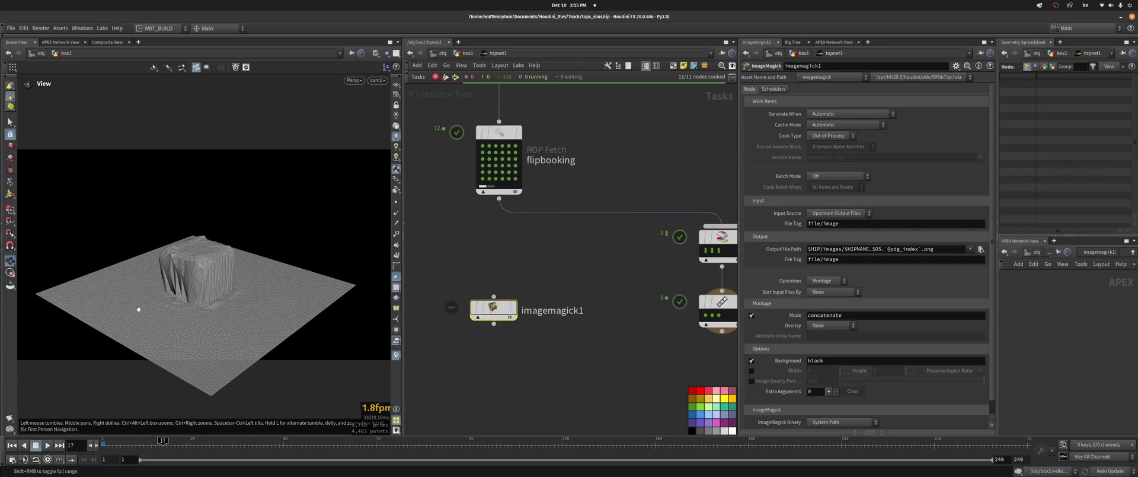
pyautogui.moveTo(509, 310); pyautogui.dragTo(479, 262, button='middle')
pyautogui.moveTo(465, 277); pyautogui.dragTo(514, 321)
pyautogui.moveTo(414, 204); pyautogui.dragTo(572, 320)
pyautogui.moveTo(549, 314); pyautogui.dragTo(556, 268, button='middle')
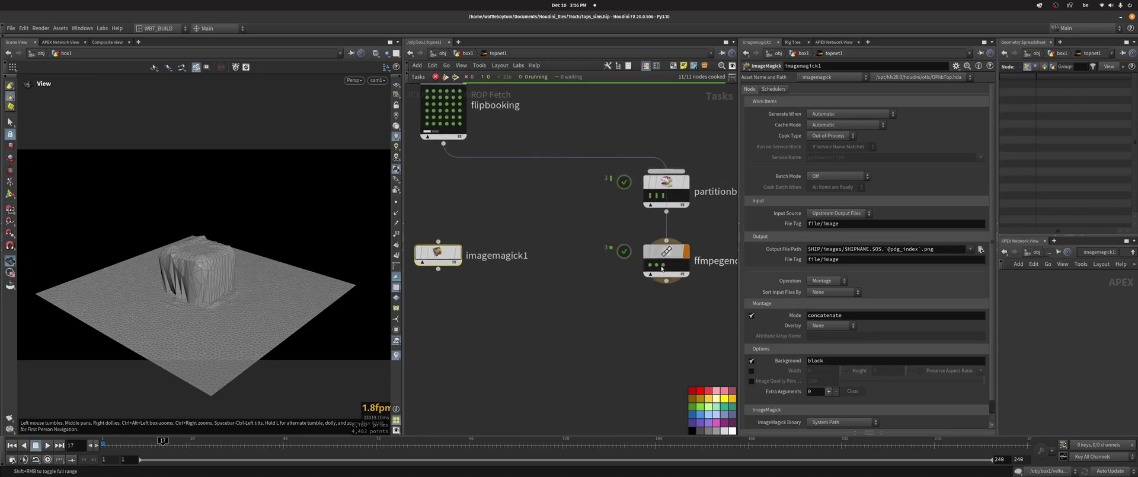
# Align the ImageMagick node directly beneath the flipbooking node with more space between them
pyautogui.moveTo(458, 214); pyautogui.dragTo(524, 296, button='middle')
pyautogui.scroll(2, 506, 267)
pyautogui.moveTo(502, 347)
pyautogui.mouseDown()
pyautogui.moveTo(485, 333)
pyautogui.moveTo(508, 334)
pyautogui.mouseUp()
pyautogui.moveTo(509, 132)
pyautogui.mouseDown()
pyautogui.moveTo(509, 205)
pyautogui.moveTo(509, 124)
pyautogui.mouseUp()
pyautogui.moveTo(507, 201); pyautogui.dragTo(504, 298)
pyautogui.moveTo(472, 266); pyautogui.dragTo(525, 270)
pyautogui.moveTo(508, 331); pyautogui.dragTo(509, 352)
pyautogui.moveTo(509, 353); pyautogui.dragTo(517, 372, button='middle')
# Inspect the attributes of the first flipbooking work item, then check other work items and close the details
pyautogui.click(495, 157)
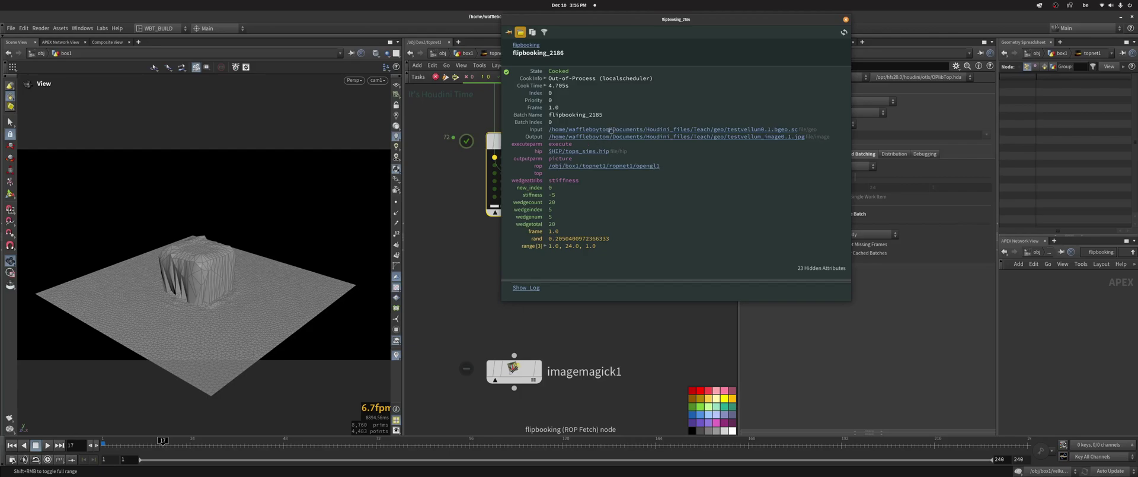
pyautogui.moveTo(598, 21); pyautogui.dragTo(701, 23)
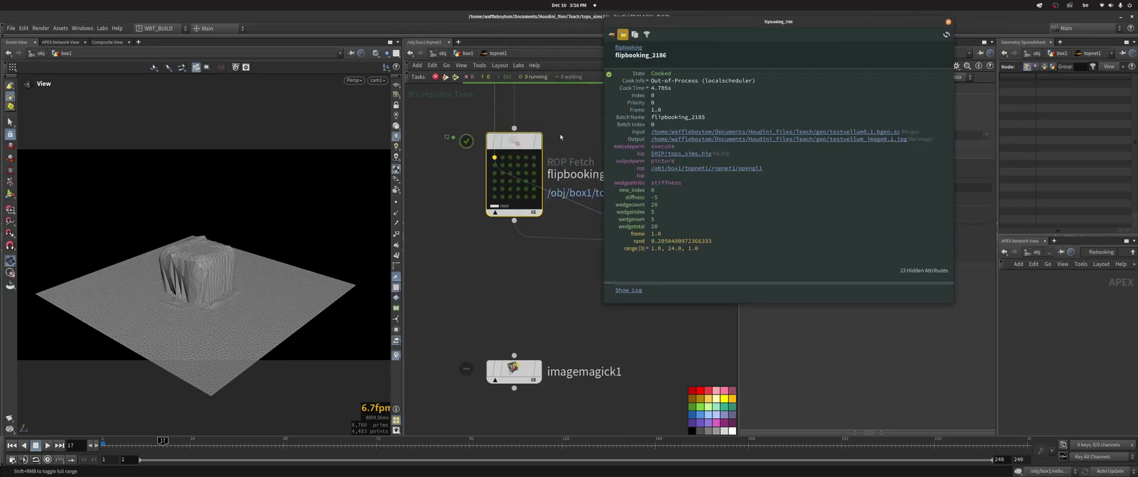
pyautogui.click(503, 157)
pyautogui.click(526, 158)
pyautogui.click(949, 22)
# Move the ImageMagick node further down to make room beneath the flipbooking node
pyautogui.scroll(-3, 615, 285)
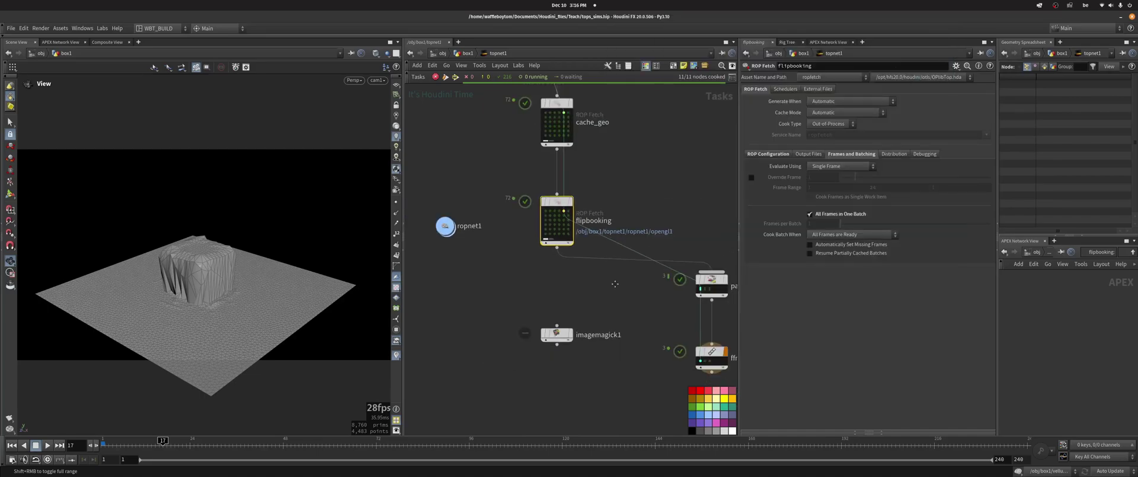
pyautogui.moveTo(614, 285); pyautogui.dragTo(536, 238, button='middle')
pyautogui.scroll(2, 494, 278)
pyautogui.moveTo(465, 295); pyautogui.dragTo(472, 328)
pyautogui.moveTo(486, 251); pyautogui.dragTo(521, 244, button='middle')
# Add a second Partition by Attribute node between flipbooking and ImageMagick and connect the flipbooking output to its input
pyautogui.press('Tab')
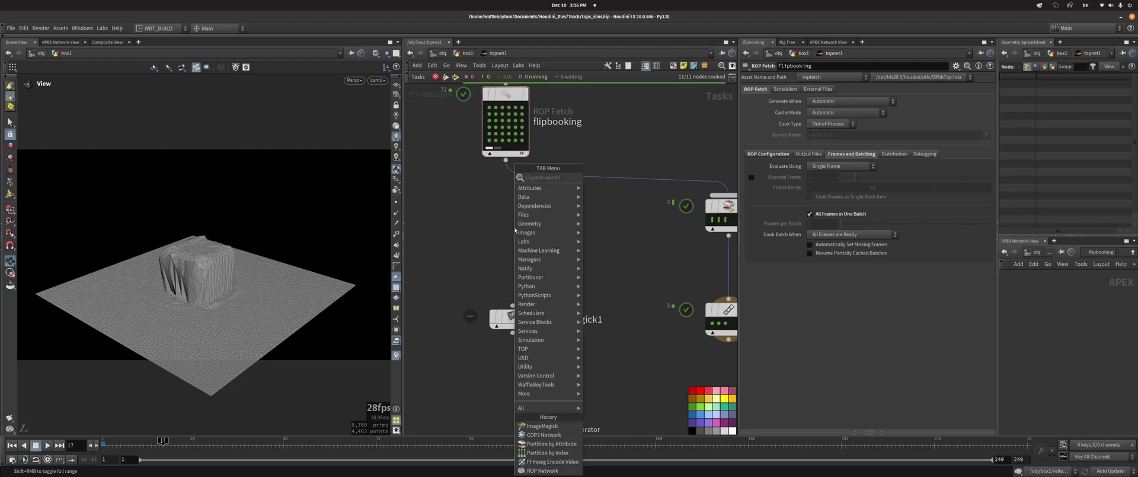
pyautogui.write('pari')
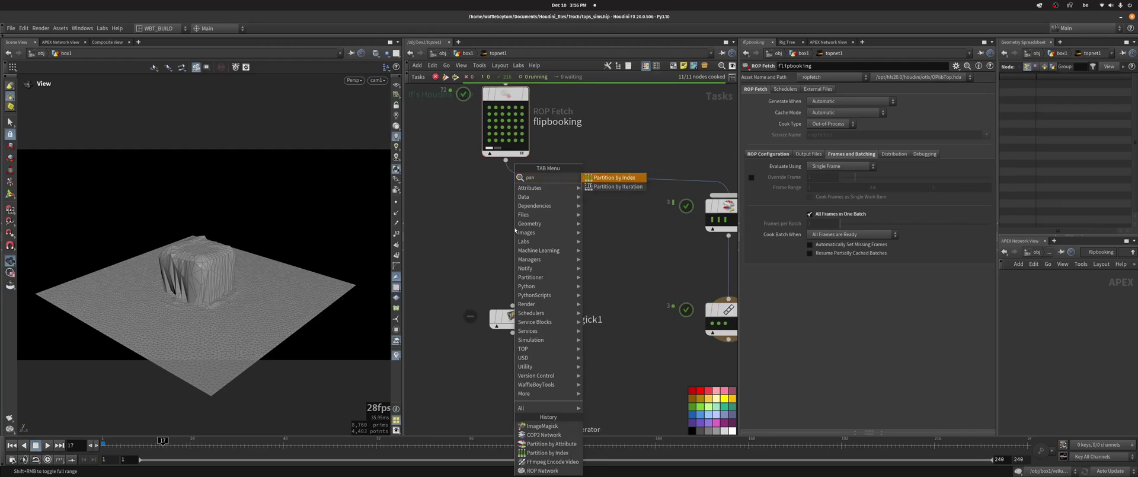
pyautogui.press('BackSpace')
pyautogui.press('Down')
pyautogui.press('Return')
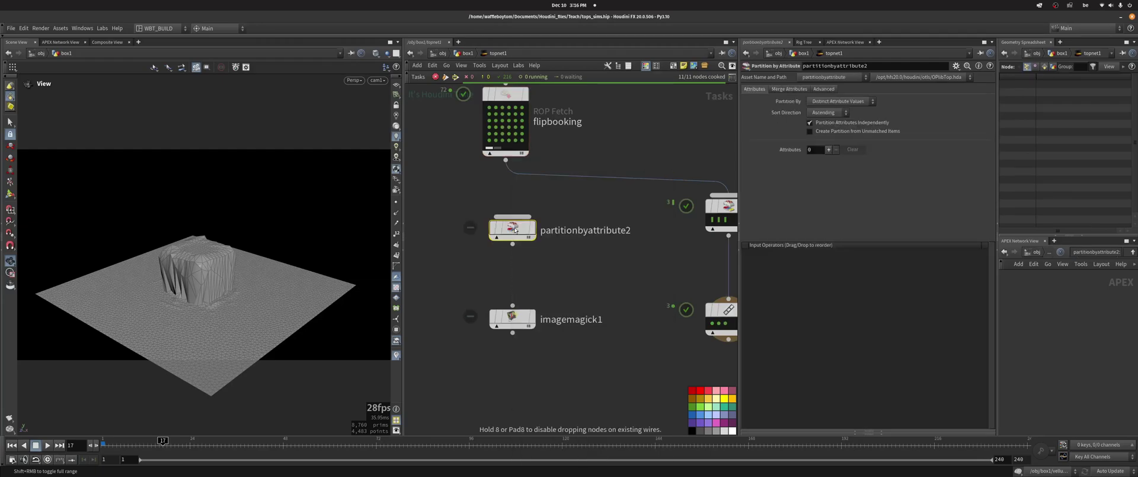
pyautogui.click(513, 230)
pyautogui.moveTo(513, 231); pyautogui.dragTo(506, 231)
pyautogui.moveTo(508, 165); pyautogui.dragTo(506, 215)
# Add one attribute entry to the new Partition by Attribute node and name it frame
pyautogui.click(829, 149)
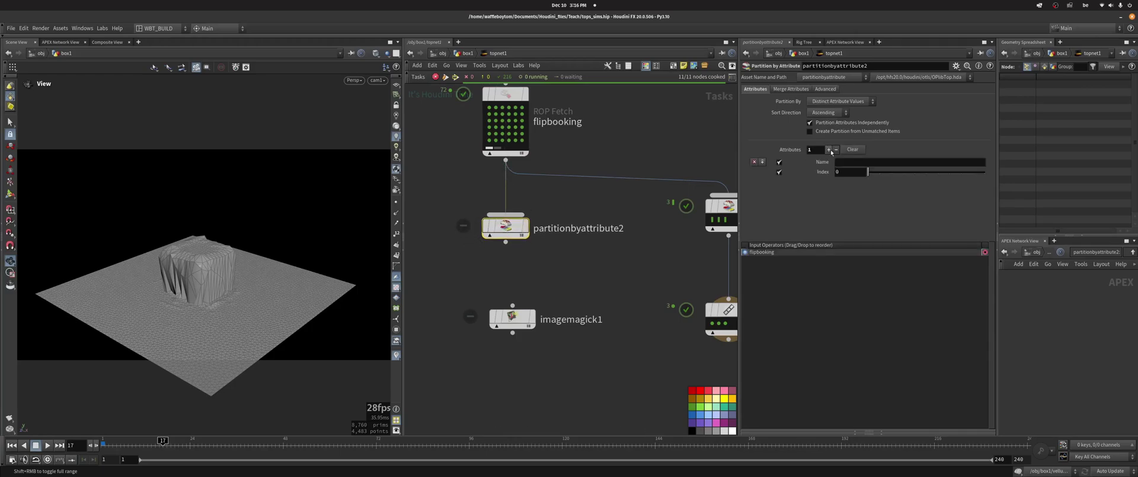
pyautogui.click(860, 162)
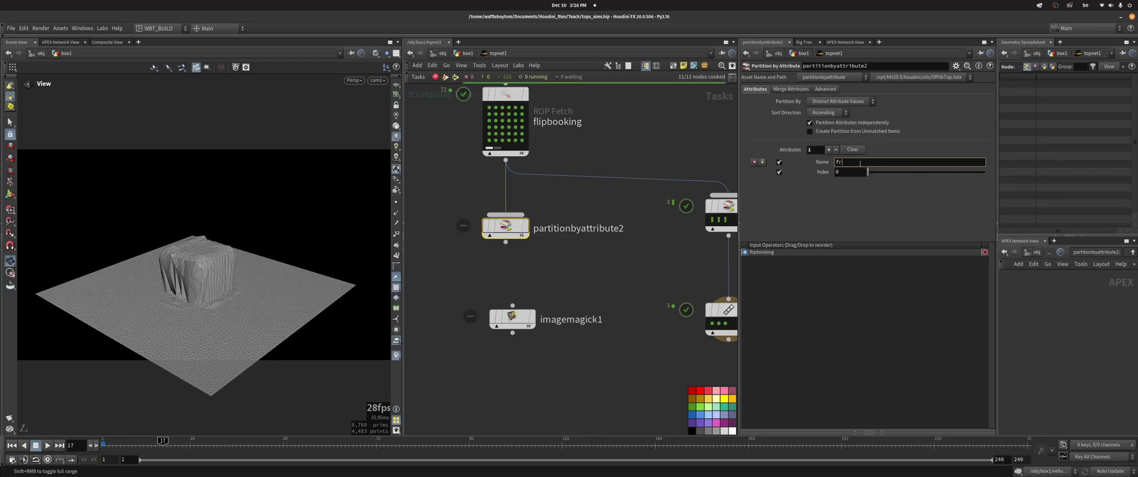
pyautogui.press('Return')
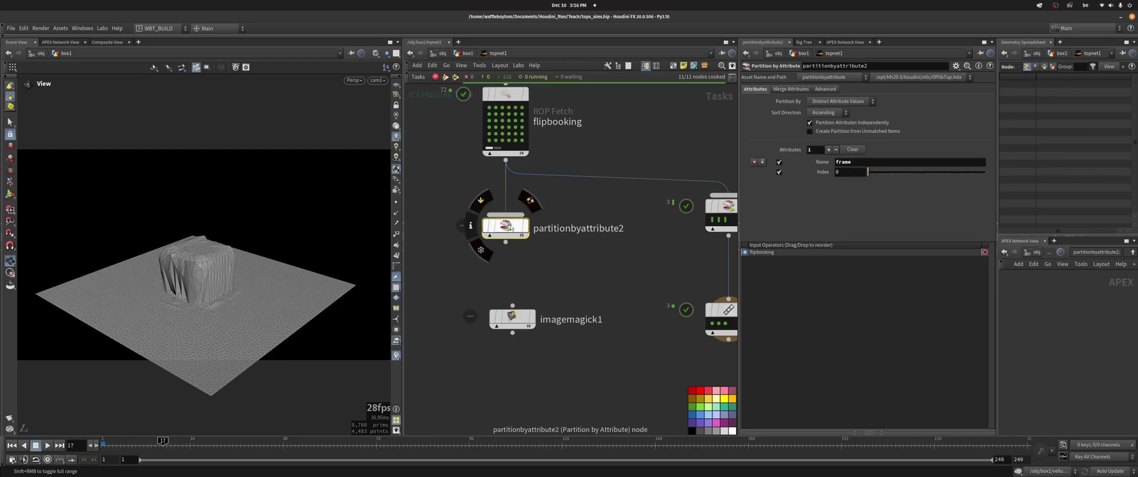
# Generate the frame partitions of partitionbyattribute2 and select the first one to see its grouped flipbooking items
pyautogui.rightClick(508, 230)
pyautogui.click(533, 254)
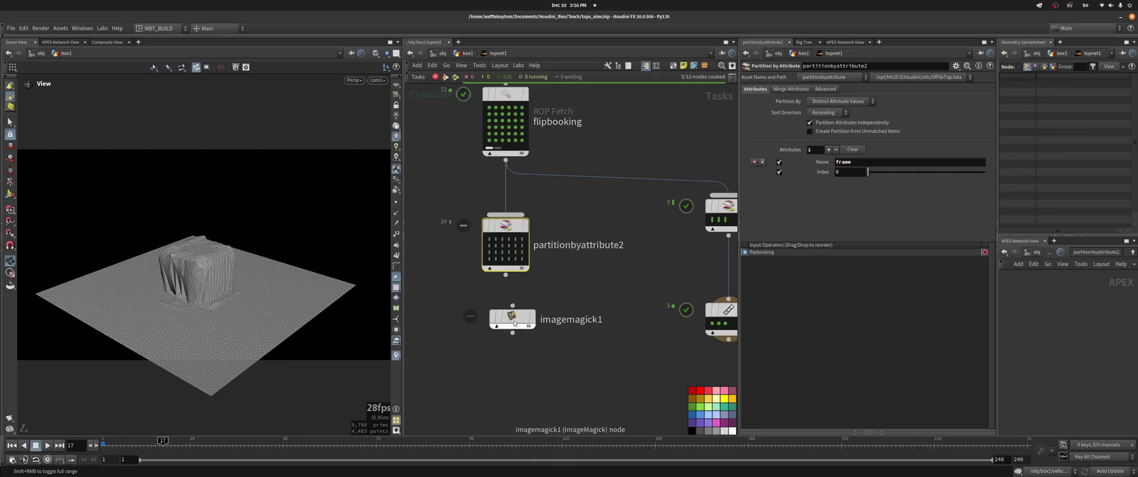
pyautogui.moveTo(533, 332)
pyautogui.mouseDown(button='middle')
pyautogui.moveTo(545, 390)
pyautogui.moveTo(548, 336)
pyautogui.mouseUp(button='middle')
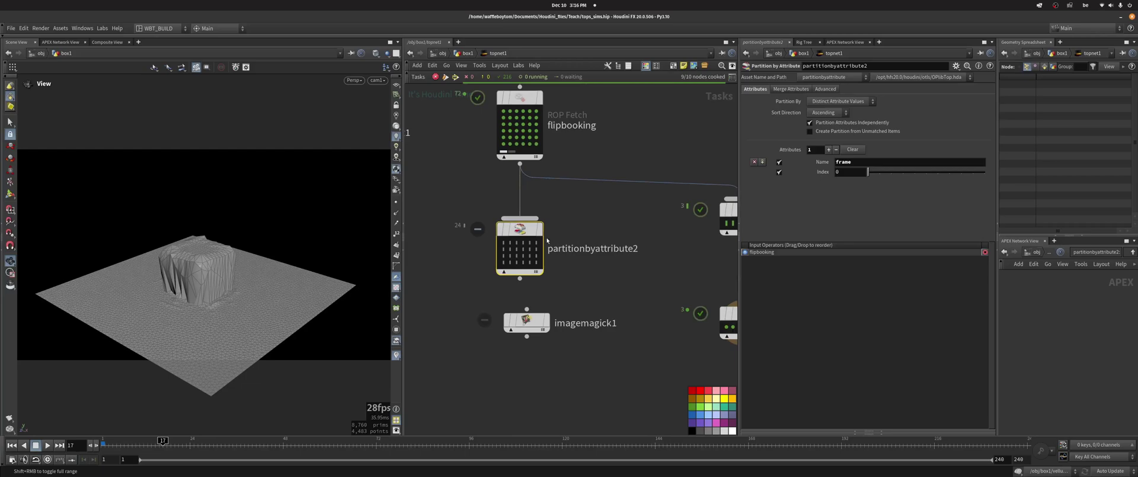
pyautogui.click(516, 244)
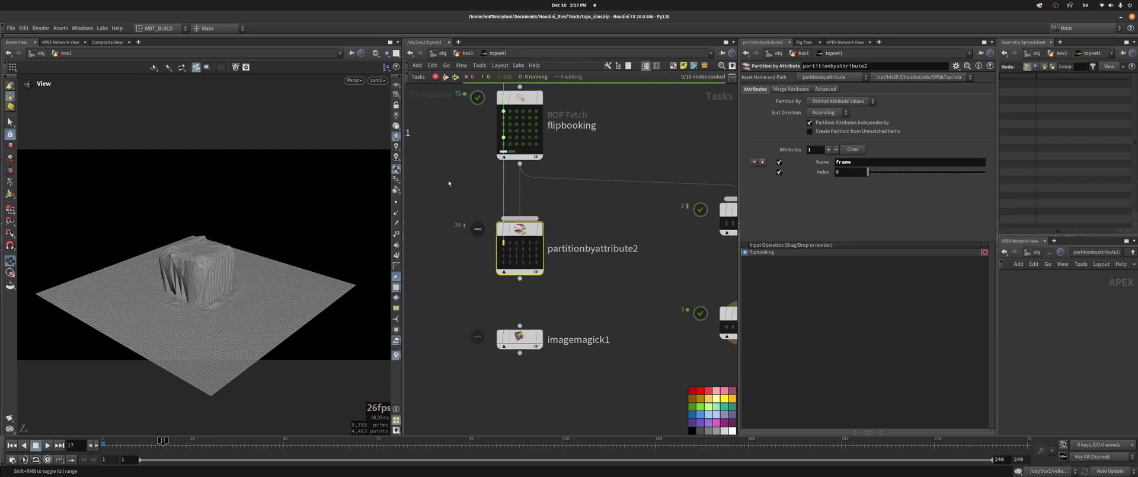
# Set both Max Number of Rows and Tasks Per Row to 10 in the task graph display options
pyautogui.press('d')
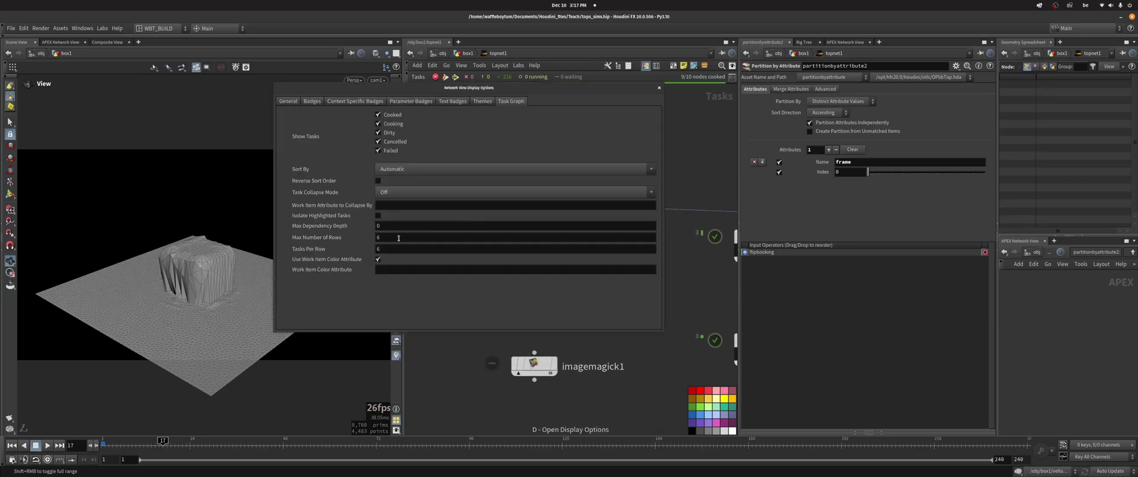
pyautogui.click(398, 238)
pyautogui.press('Return')
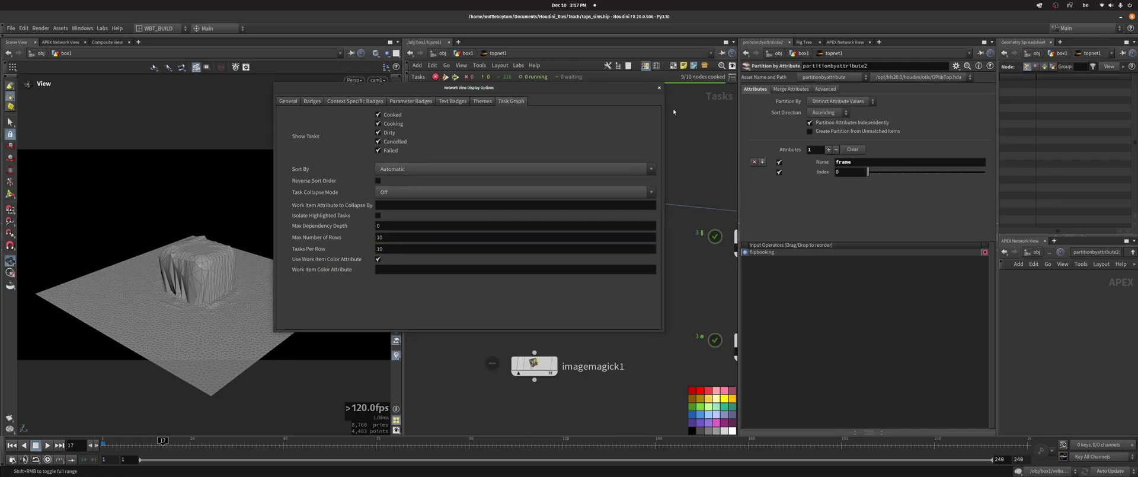
pyautogui.click(659, 87)
# Check which flipbooking work items each of the first frame partitions groups
pyautogui.scroll(3, 541, 209)
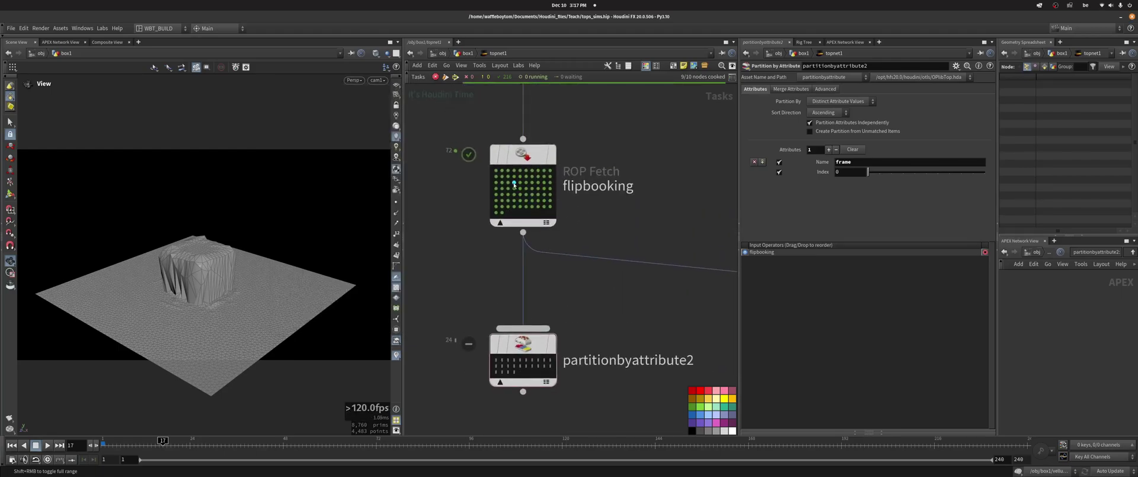
pyautogui.moveTo(588, 227); pyautogui.dragTo(576, 164, button='middle')
pyautogui.click(504, 155)
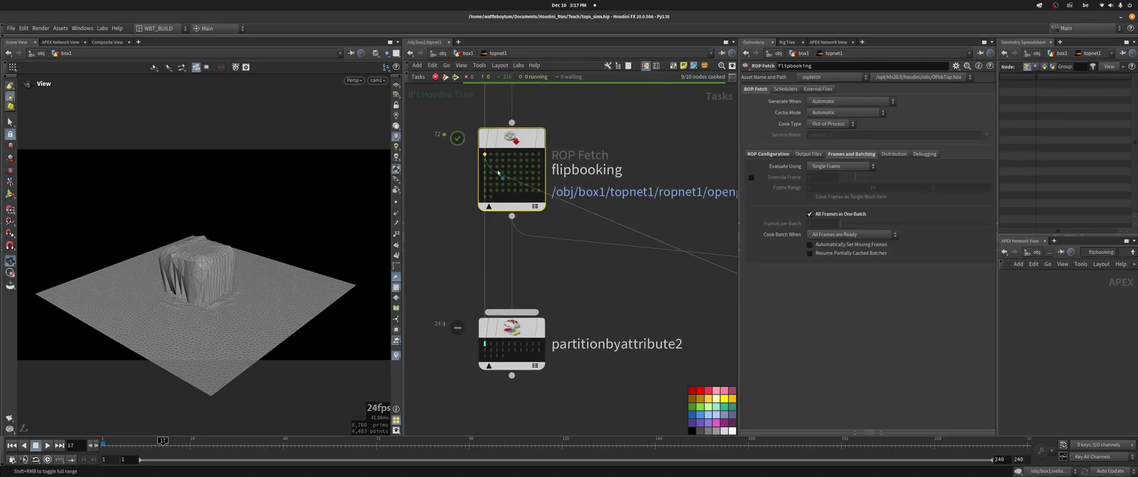
pyautogui.click(541, 340)
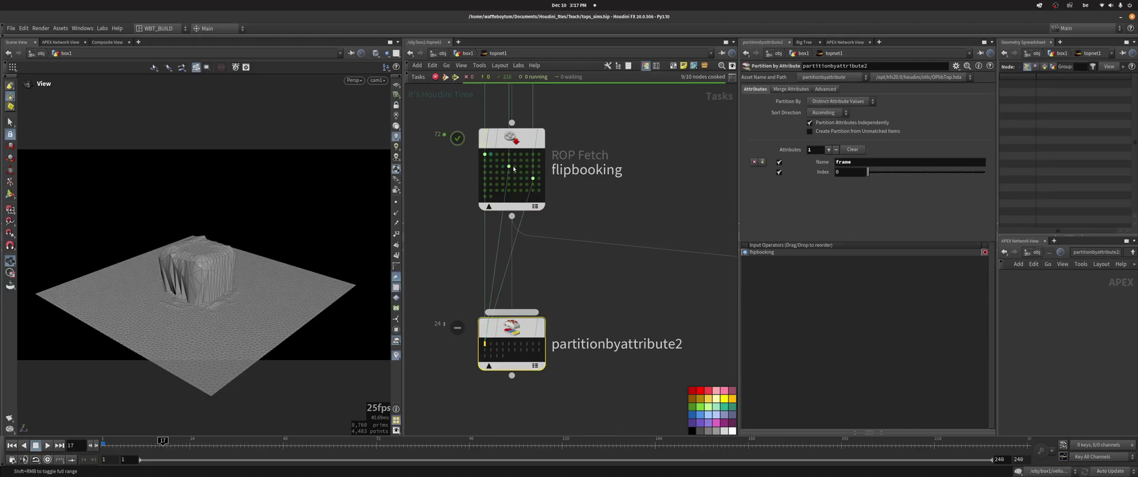
pyautogui.moveTo(499, 342)
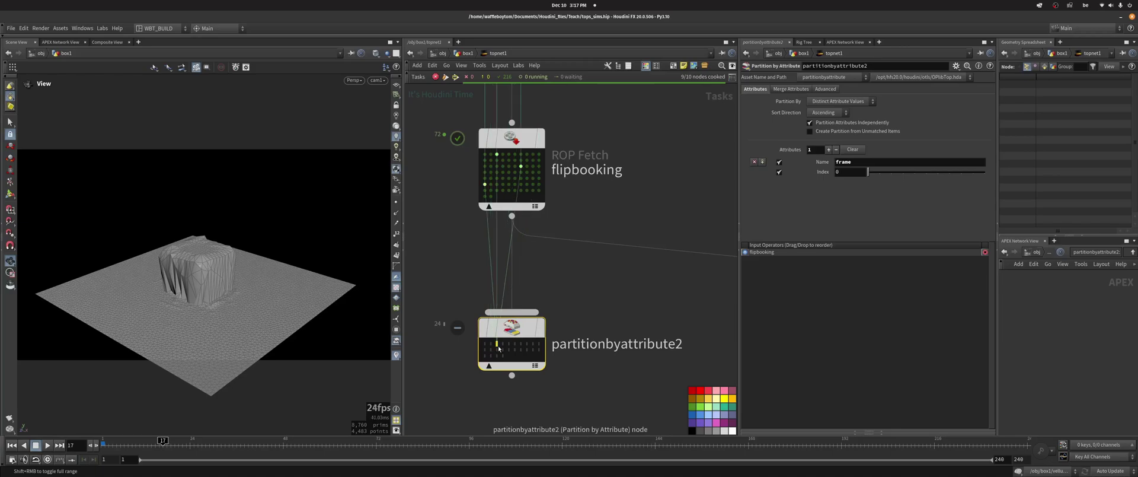
# Nudge partitionbyattribute2 slightly up between the flipbooking and ImageMagick nodes
pyautogui.moveTo(573, 259)
pyautogui.mouseDown(button='middle')
pyautogui.moveTo(563, 185)
pyautogui.moveTo(560, 249)
pyautogui.mouseUp(button='middle')
pyautogui.scroll(-2, 561, 201)
pyautogui.scroll(1, 518, 288)
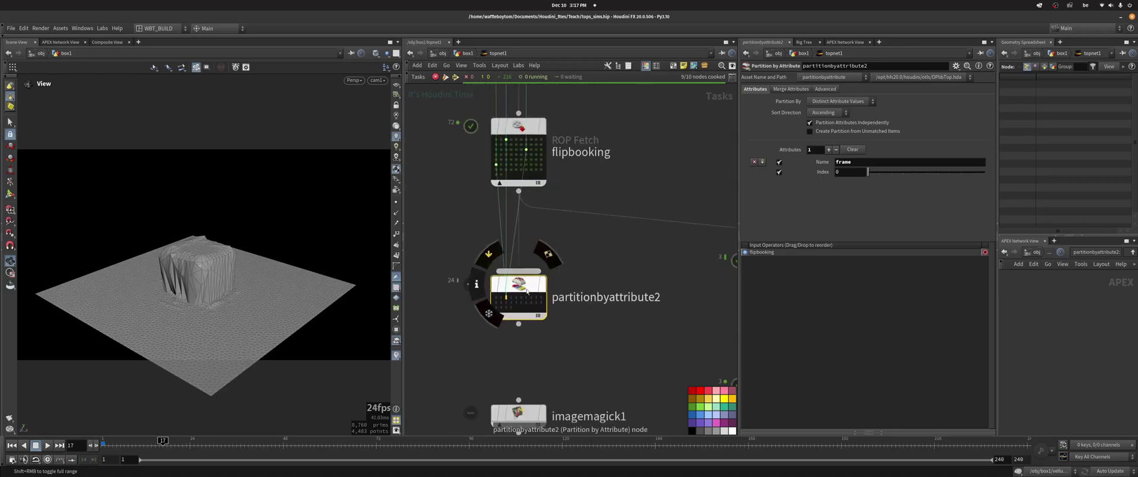
pyautogui.moveTo(518, 287); pyautogui.dragTo(518, 276)
pyautogui.moveTo(554, 243); pyautogui.dragTo(561, 209, button='middle')
pyautogui.moveTo(609, 298)
pyautogui.mouseDown(button='middle')
pyautogui.moveTo(532, 256)
pyautogui.moveTo(599, 302)
pyautogui.mouseUp(button='middle')
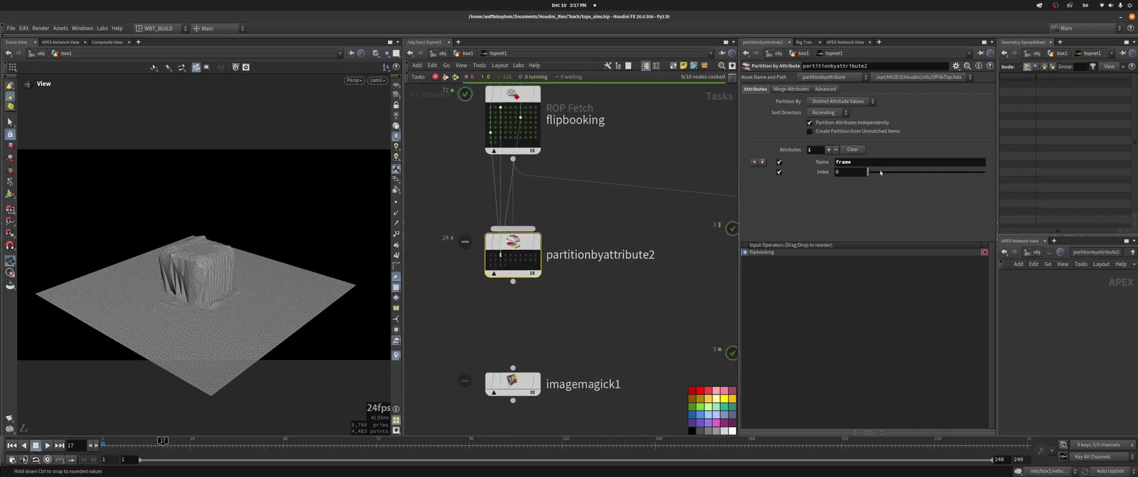
pyautogui.moveTo(573, 221); pyautogui.dragTo(572, 189, button='middle')
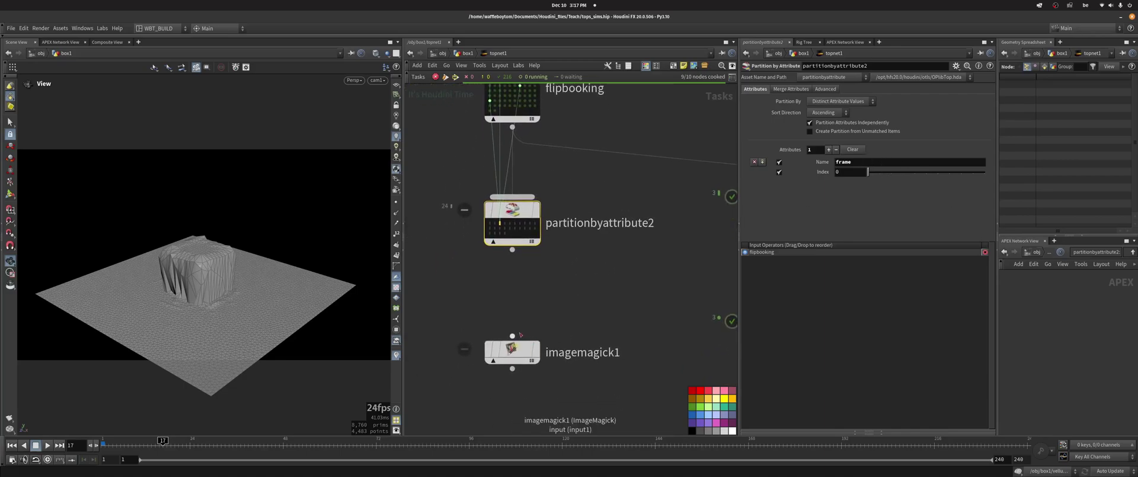
pyautogui.moveTo(513, 336); pyautogui.dragTo(520, 295)
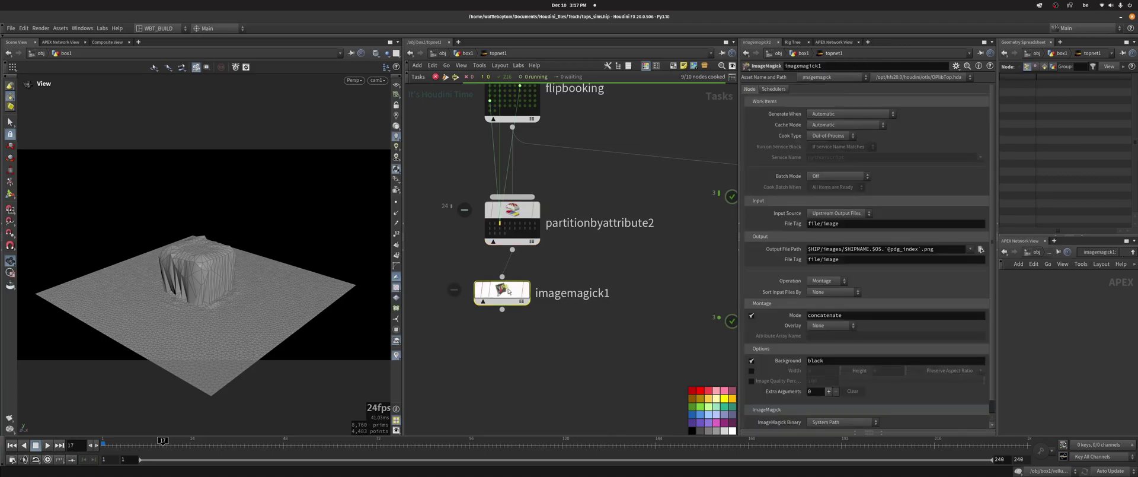
pyautogui.moveTo(569, 265); pyautogui.dragTo(586, 278, button='middle')
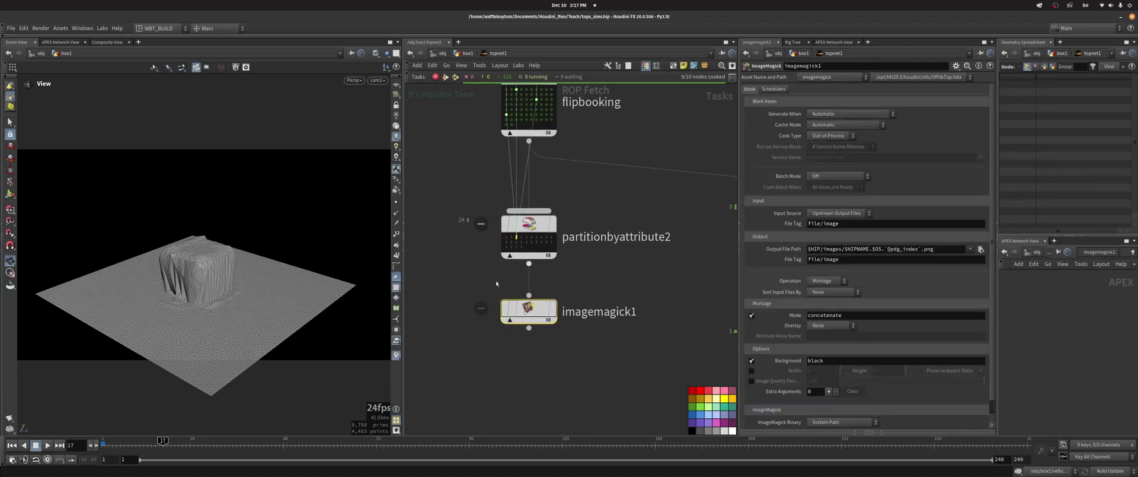
pyautogui.moveTo(488, 308); pyautogui.dragTo(484, 290, button='middle')
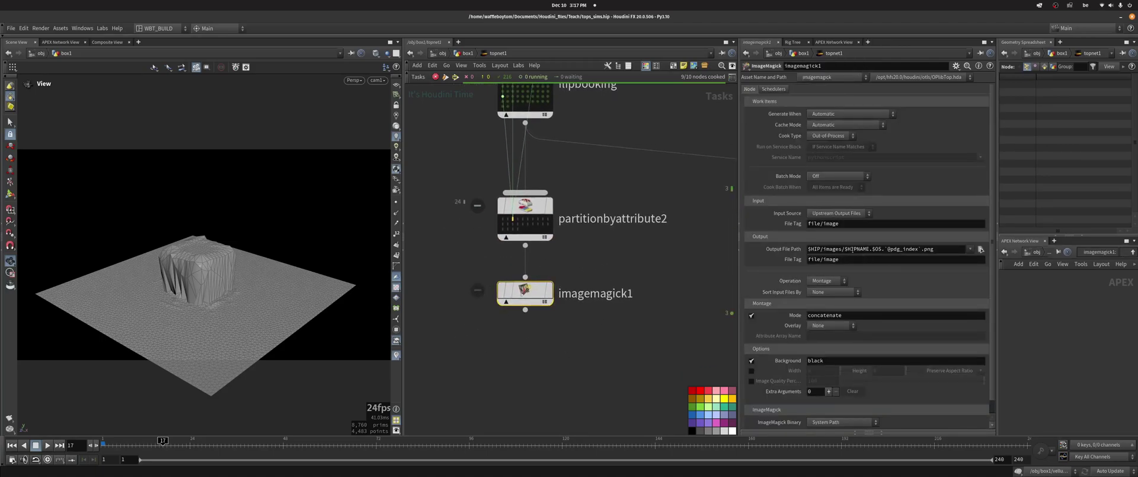
pyautogui.moveTo(868, 250); pyautogui.dragTo(920, 250)
pyautogui.write('montage')
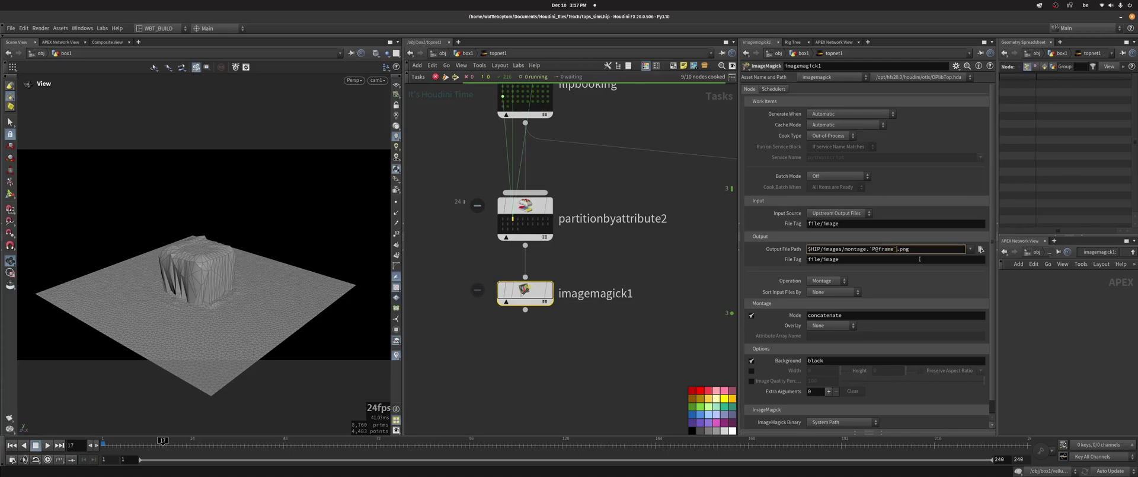
# Inspect the attributes of the first flipbooking work item for the frame attribute's name
pyautogui.moveTo(525, 104); pyautogui.dragTo(507, 226, button='middle')
pyautogui.click(485, 193)
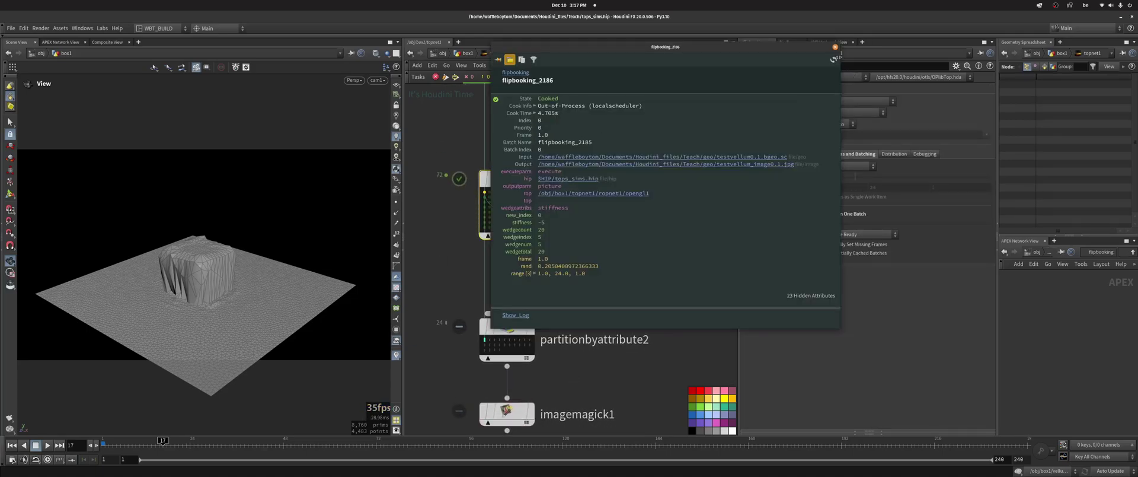
pyautogui.click(835, 47)
pyautogui.moveTo(613, 378); pyautogui.dragTo(615, 312, button='middle')
pyautogui.click(519, 263)
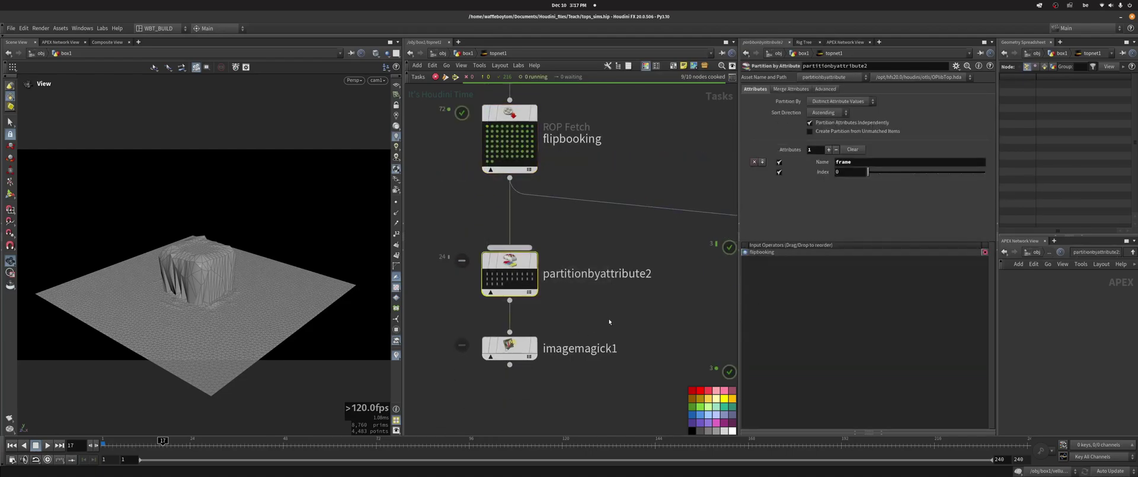
# Generate the work items of imagemagick1 and read the warnings in its node information
pyautogui.click(520, 346)
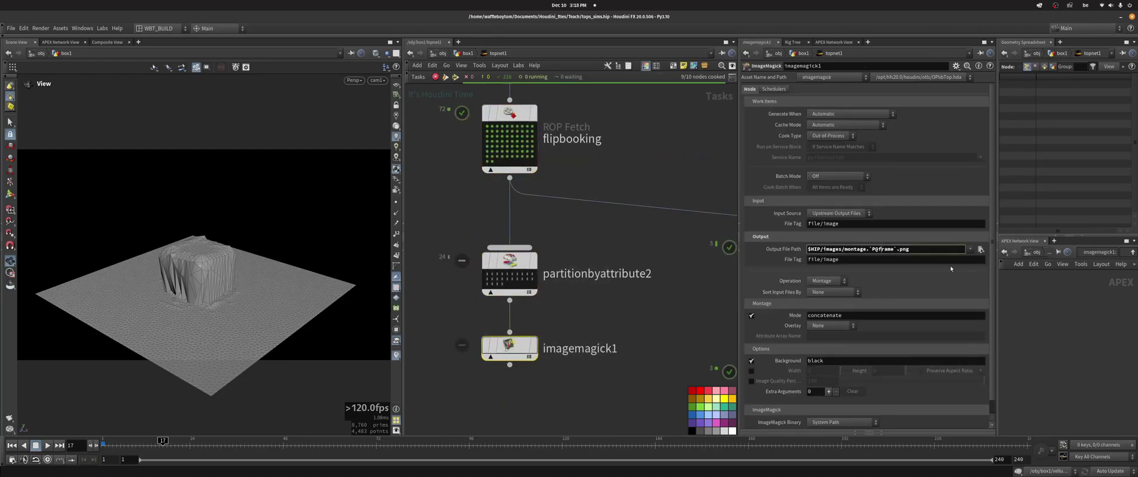
pyautogui.moveTo(600, 320); pyautogui.dragTo(590, 221, button='middle')
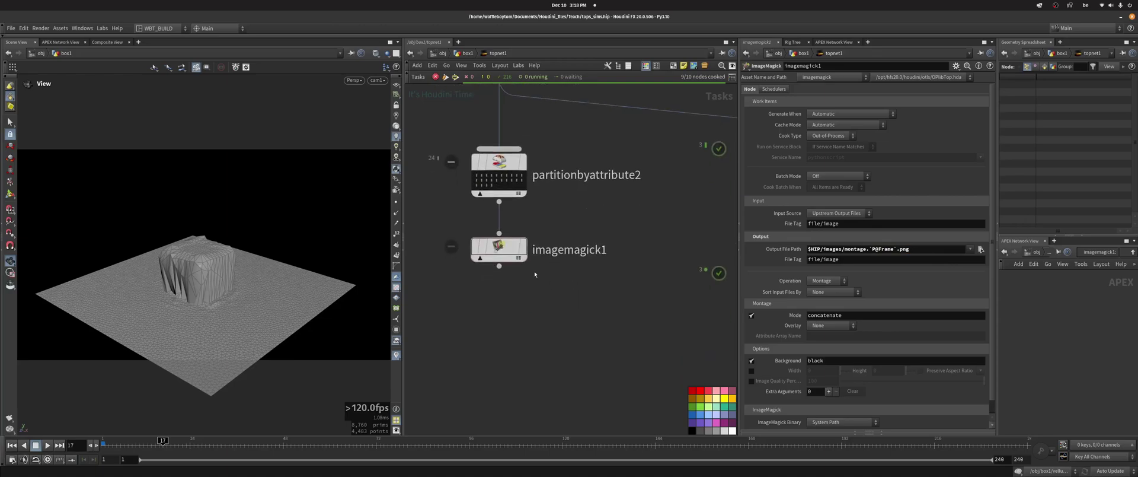
pyautogui.rightClick(497, 255)
pyautogui.click(548, 344)
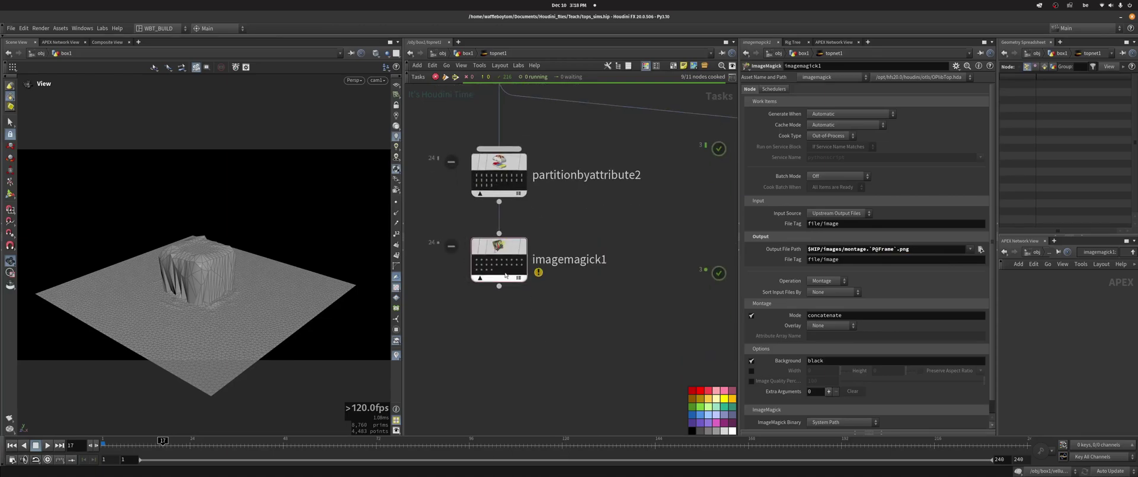
pyautogui.click(457, 246)
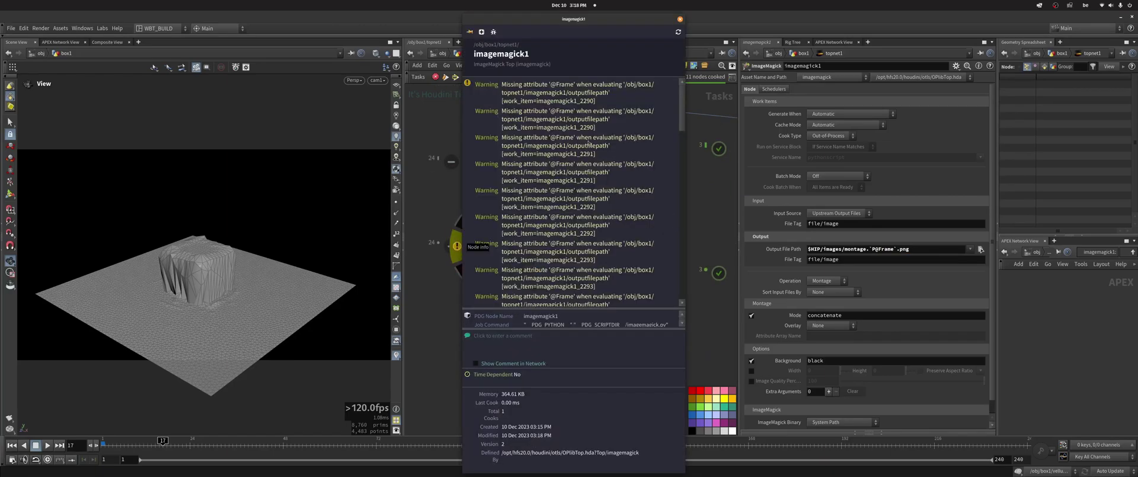
pyautogui.click(680, 19)
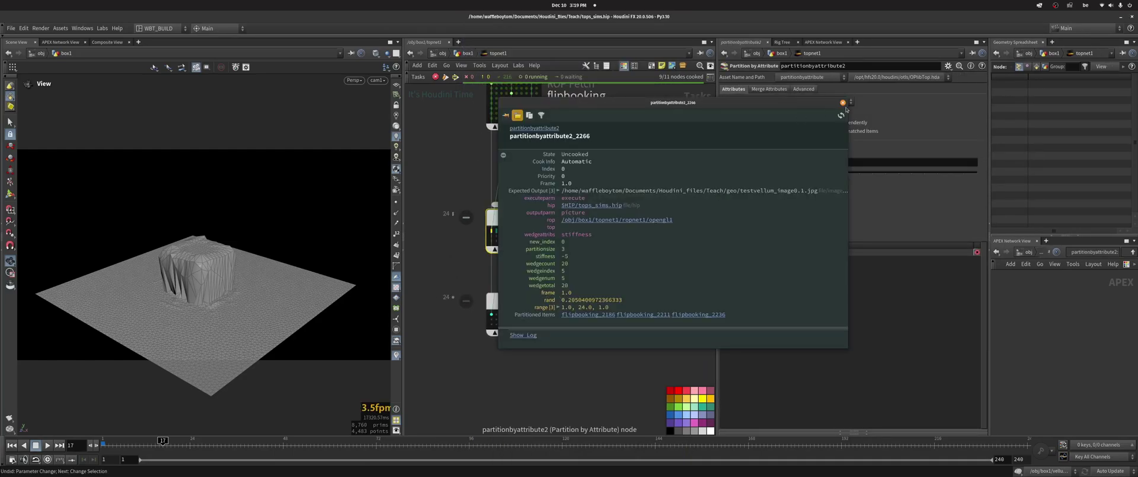
pyautogui.click(843, 103)
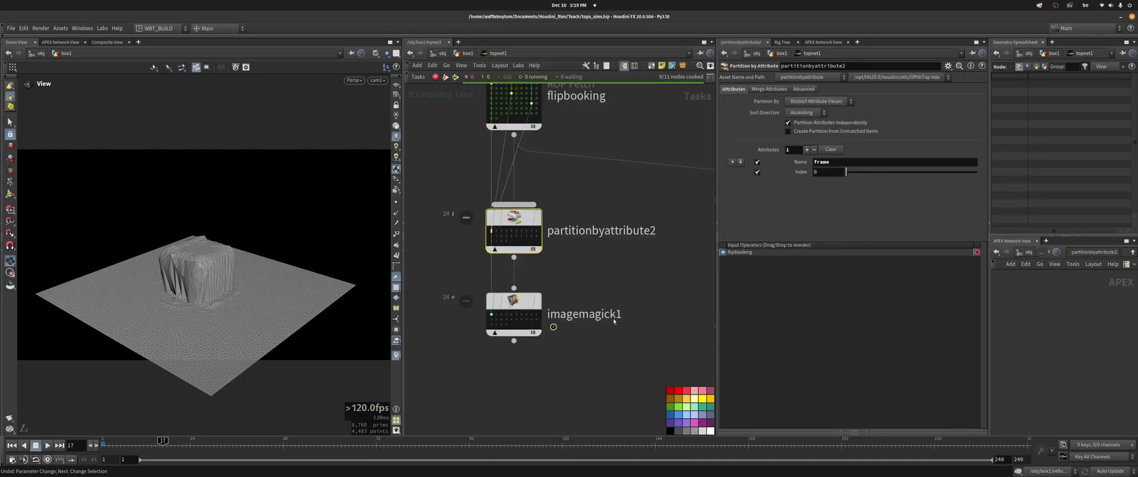
pyautogui.click(489, 296)
pyautogui.click(856, 248)
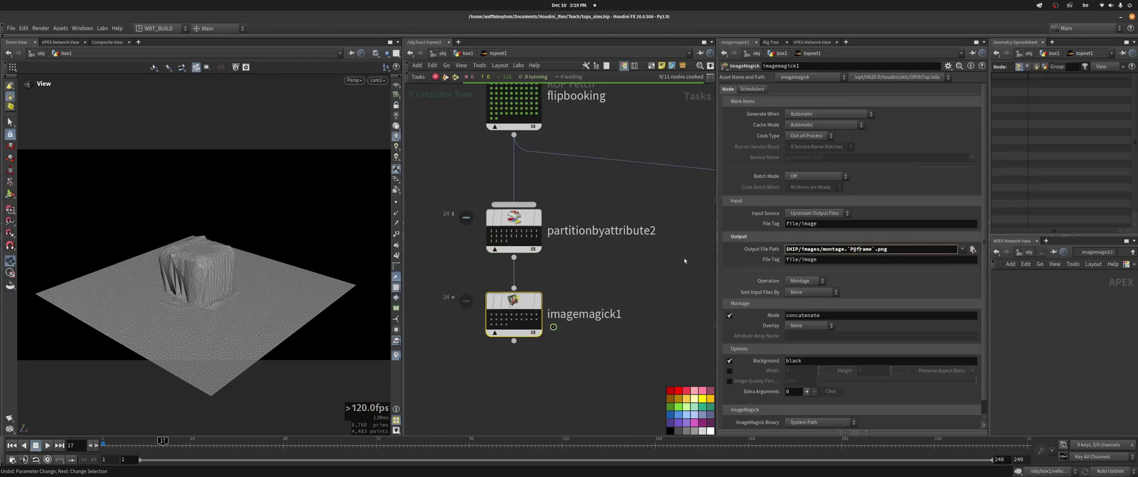
pyautogui.click(621, 276)
pyautogui.moveTo(621, 276); pyautogui.dragTo(606, 231, button='middle')
pyautogui.rightClick(497, 265)
pyautogui.click(539, 293)
# Widen the parameter area and compare the evaluated output file paths of several imagemagick1 work items
pyautogui.click(476, 271)
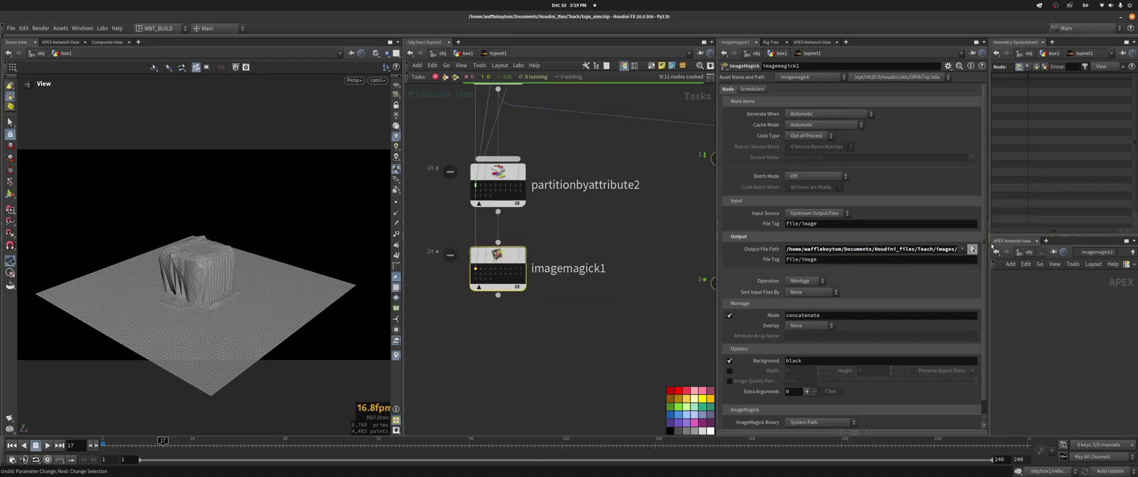
pyautogui.click(987, 251)
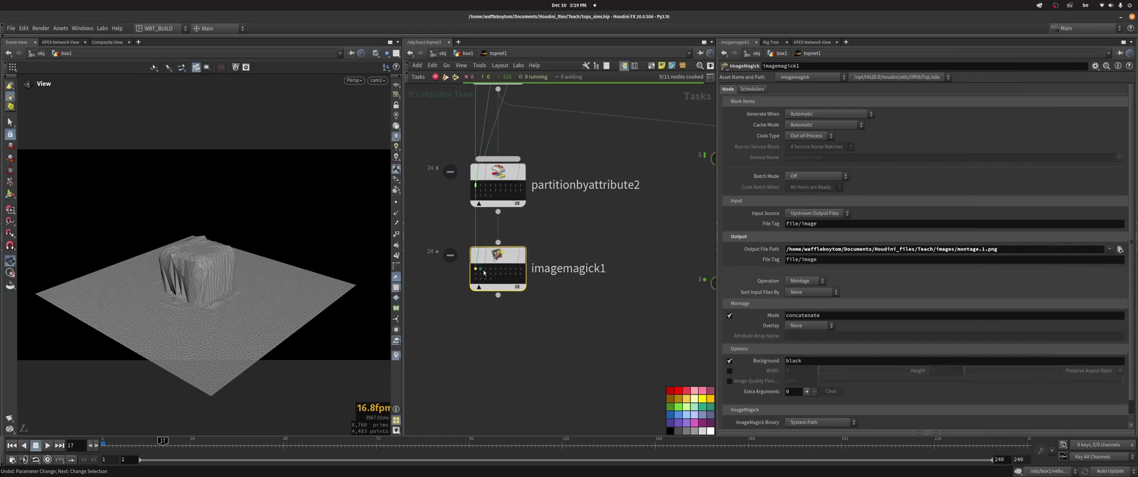
pyautogui.click(496, 270)
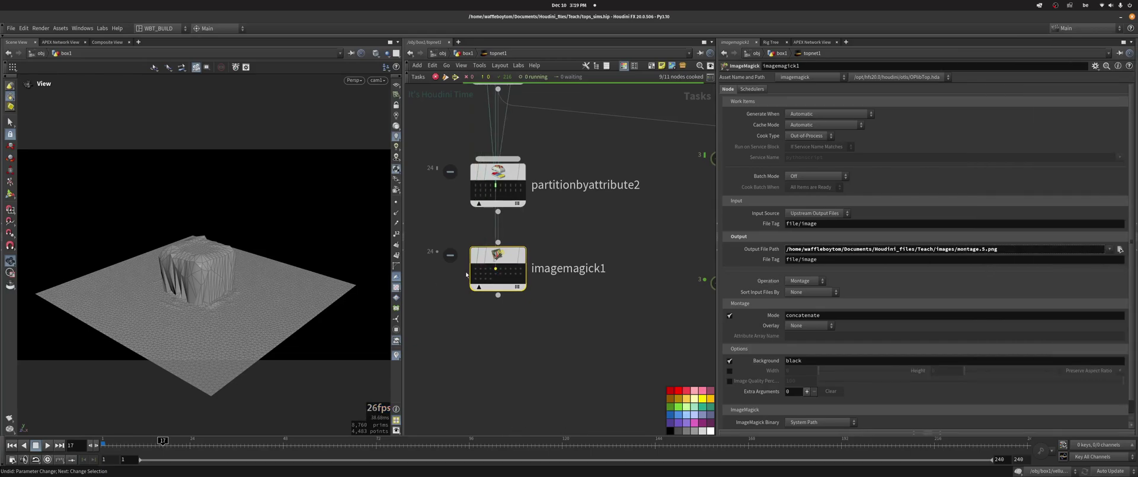
pyautogui.click(475, 269)
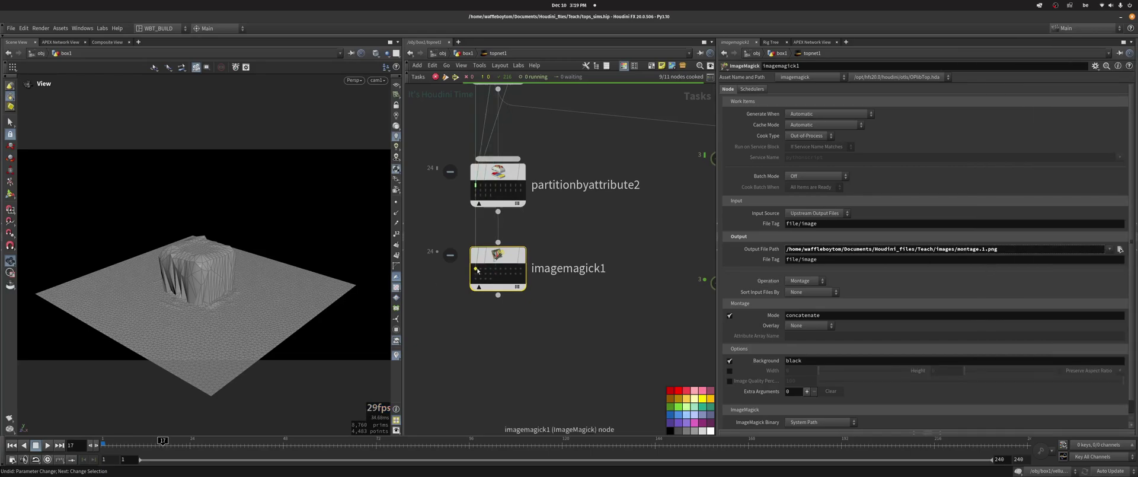
pyautogui.click(765, 249)
# Move ffmpegencodevideo1 from the per-wedge branch to below imagemagick1 and connect it to imagemagick1's output
pyautogui.scroll(-5, 584, 242)
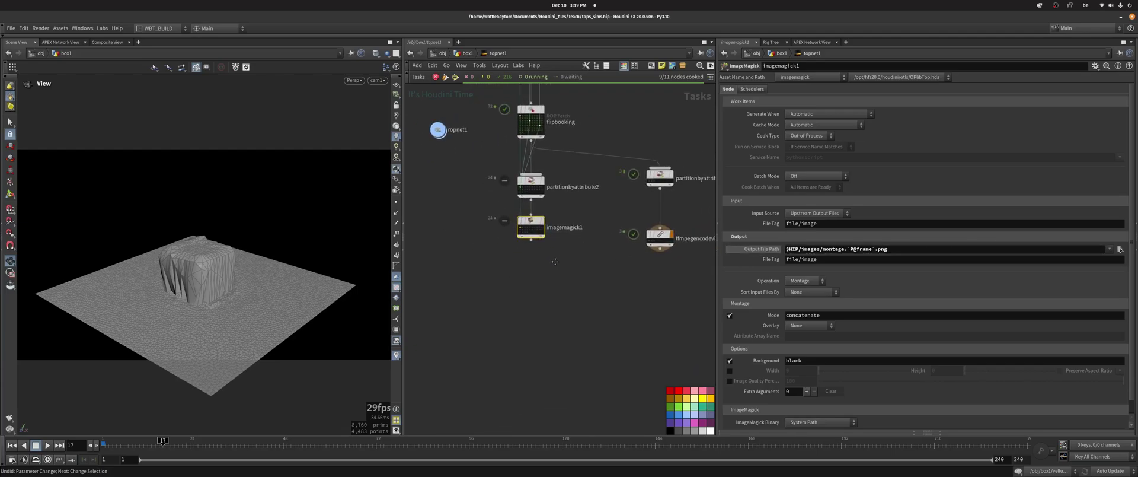
pyautogui.scroll(3, 542, 248)
pyautogui.scroll(2, 542, 247)
pyautogui.moveTo(602, 283); pyautogui.dragTo(463, 224)
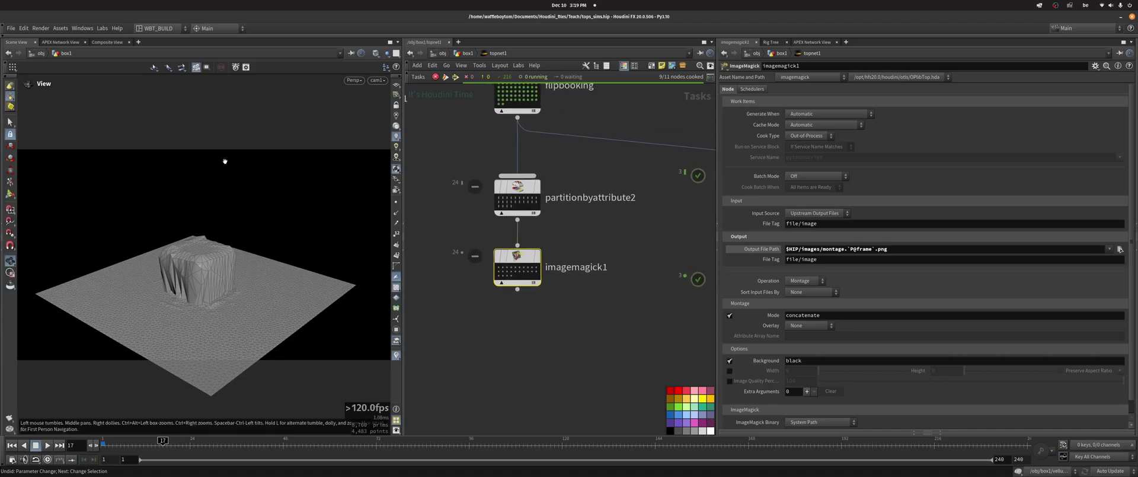
pyautogui.moveTo(640, 315); pyautogui.dragTo(577, 277, button='middle')
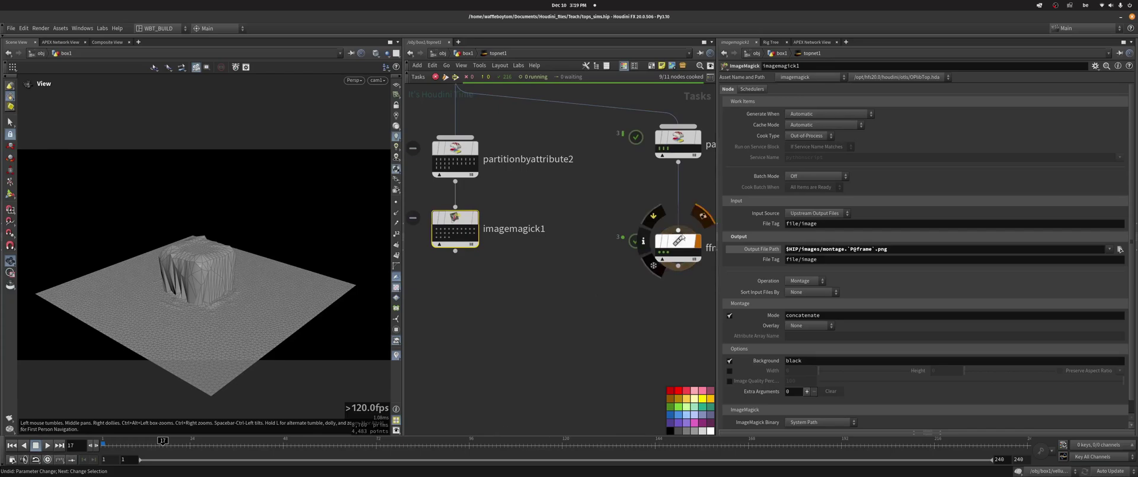
pyautogui.moveTo(677, 241); pyautogui.dragTo(505, 294)
pyautogui.moveTo(456, 251); pyautogui.dragTo(454, 287)
pyautogui.click(453, 287)
pyautogui.moveTo(530, 258); pyautogui.dragTo(572, 247, button='middle')
pyautogui.scroll(2, 572, 246)
pyautogui.click(836, 245)
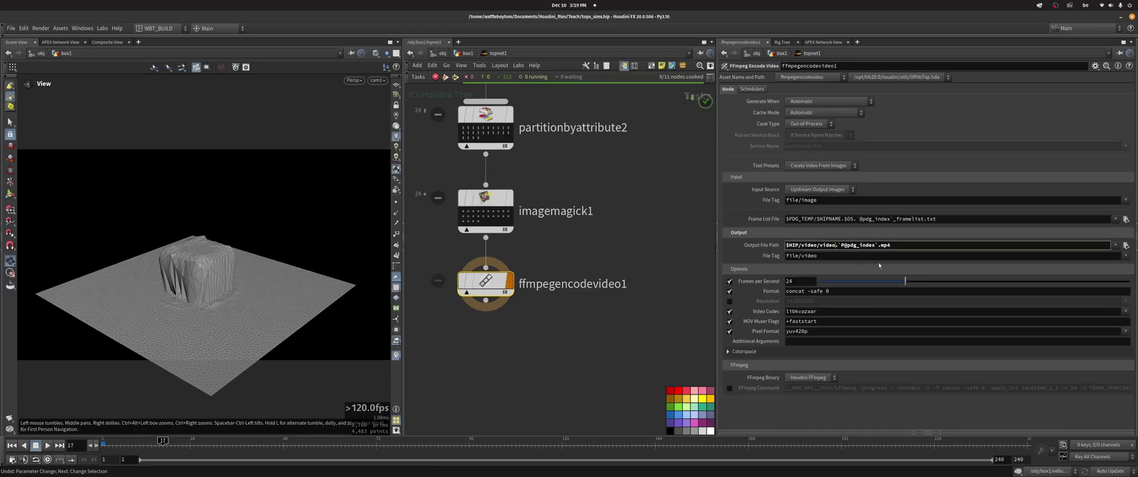
pyautogui.click(574, 238)
pyautogui.rightClick(473, 279)
pyautogui.click(489, 270)
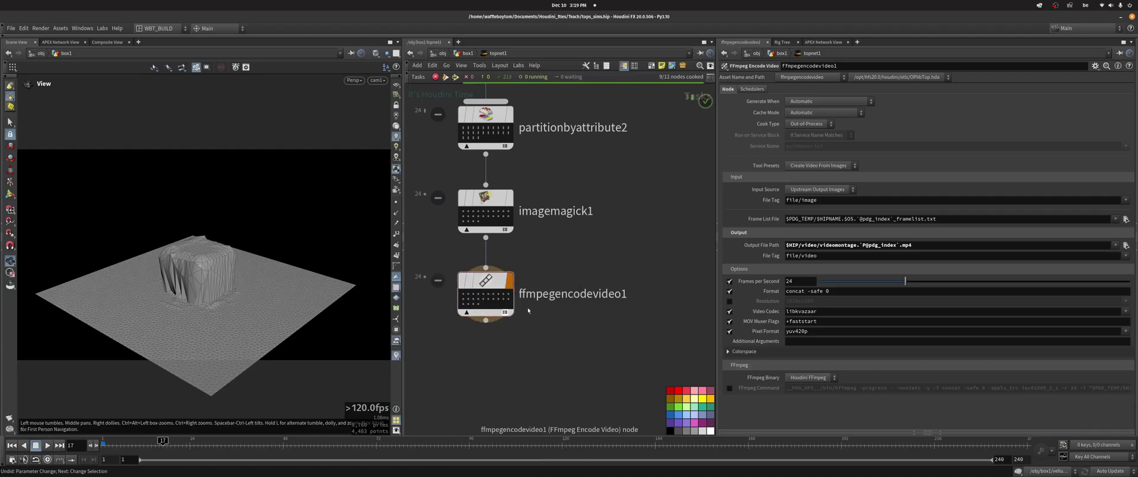
# Move ffmpegencodevideo1 lower and insert a Wait for All node between imagemagick1 and ffmpegencodevideo1
pyautogui.moveTo(547, 306); pyautogui.dragTo(591, 313, button='middle')
pyautogui.moveTo(531, 290); pyautogui.dragTo(532, 326)
pyautogui.scroll(-3, 620, 281)
pyautogui.moveTo(619, 281); pyautogui.dragTo(560, 244, button='middle')
pyautogui.scroll(3, 491, 267)
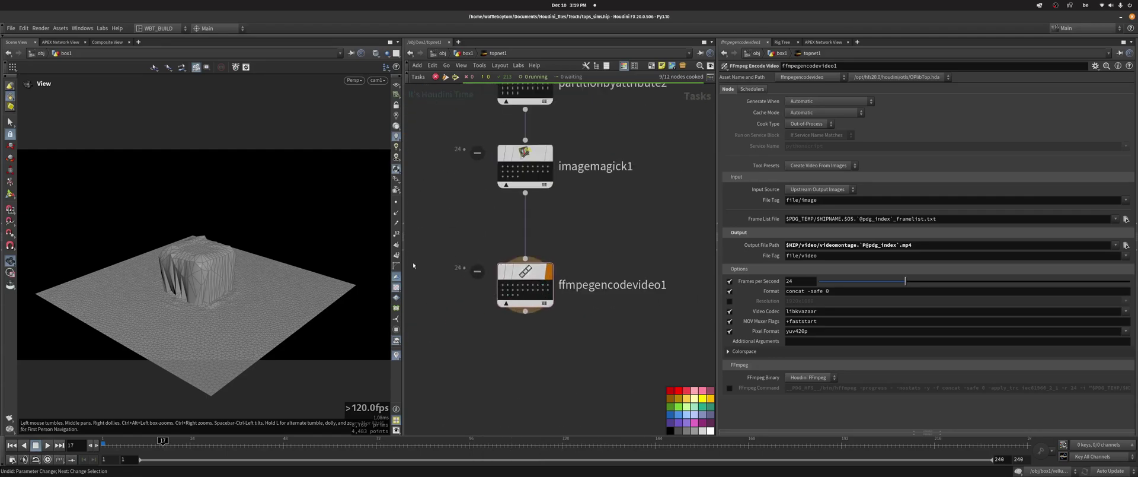
pyautogui.press('l')
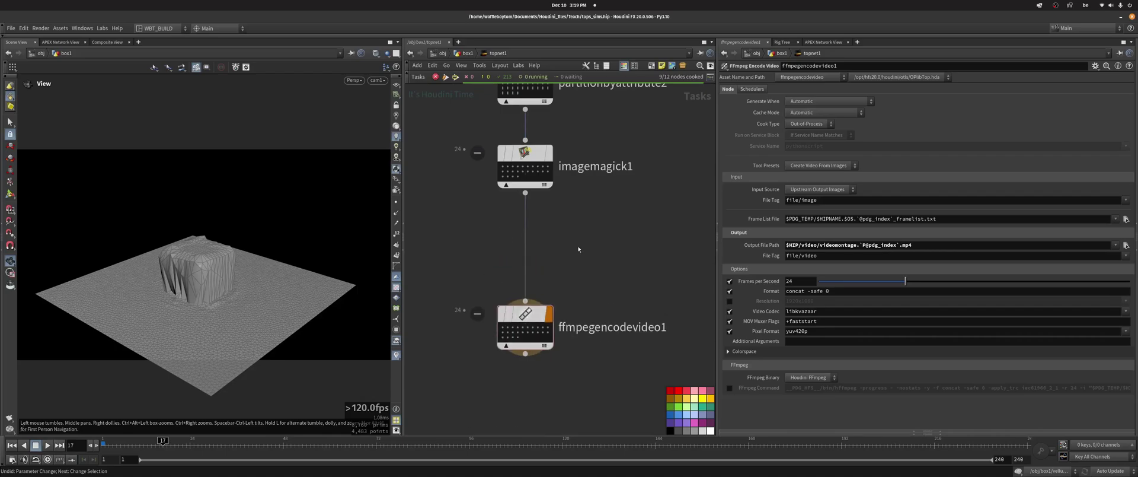
pyautogui.press('Tab')
pyautogui.write('wait')
pyautogui.press('Return')
pyautogui.click(579, 248)
pyautogui.click(524, 243)
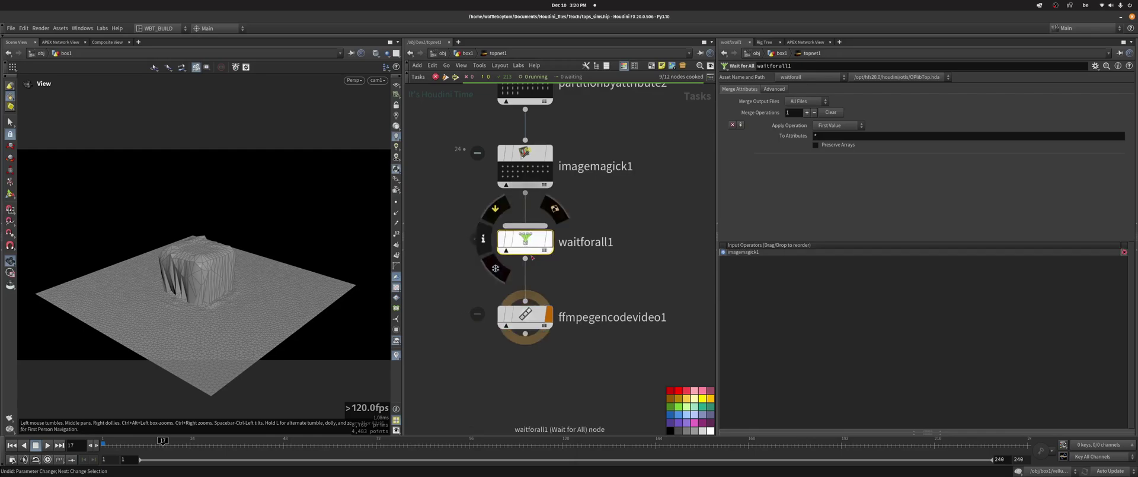
# Generate waitforall1 and inspect the work item of ffmpegencodevideo1
pyautogui.rightClick(527, 242)
pyautogui.click(548, 270)
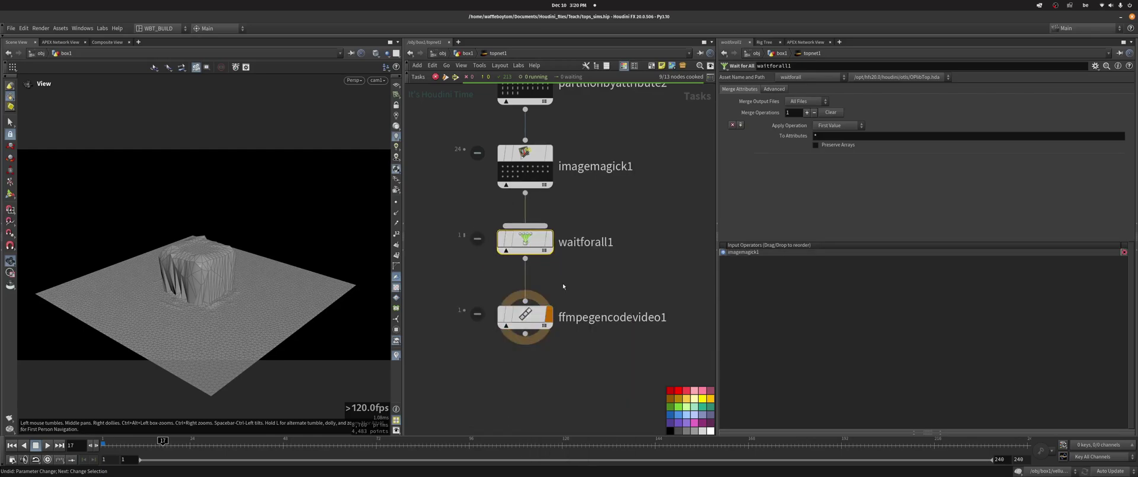
pyautogui.moveTo(494, 340); pyautogui.dragTo(489, 311, button='middle')
pyautogui.click(496, 298)
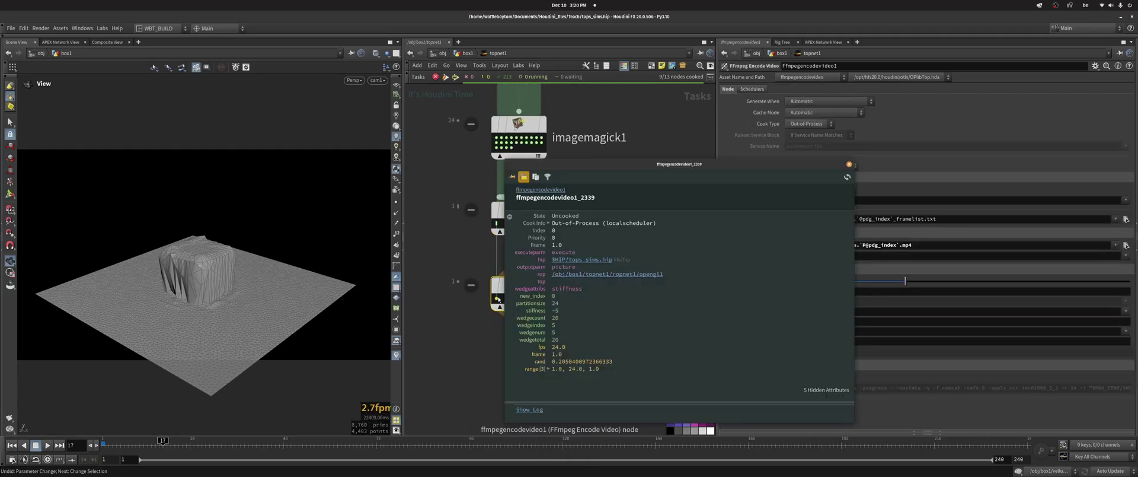
pyautogui.click(850, 164)
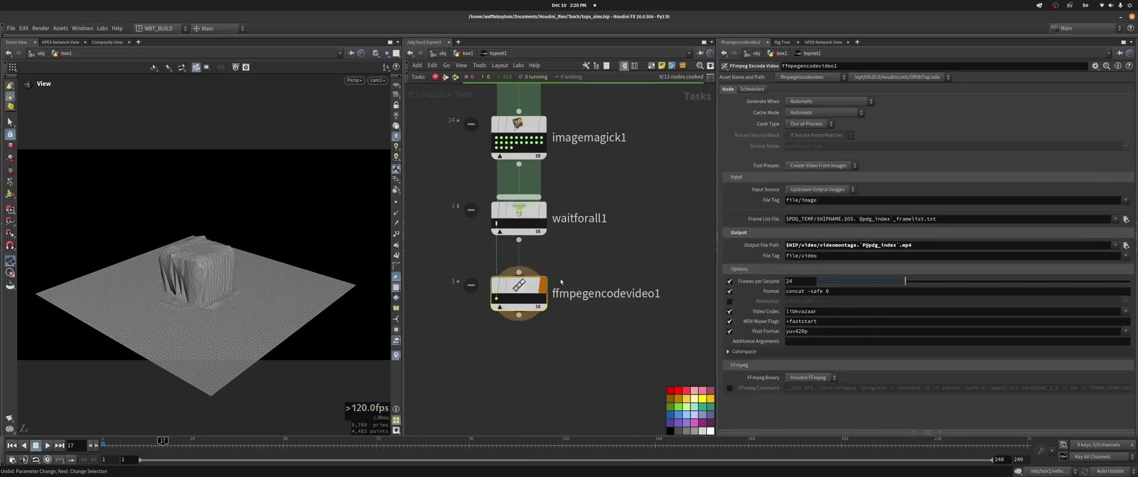
# Cook ffmpegencodevideo1 to render the montage images and encode them into a single video
pyautogui.scroll(-3, 566, 267)
pyautogui.scroll(4, 485, 324)
pyautogui.moveTo(544, 258); pyautogui.dragTo(557, 323, button='middle')
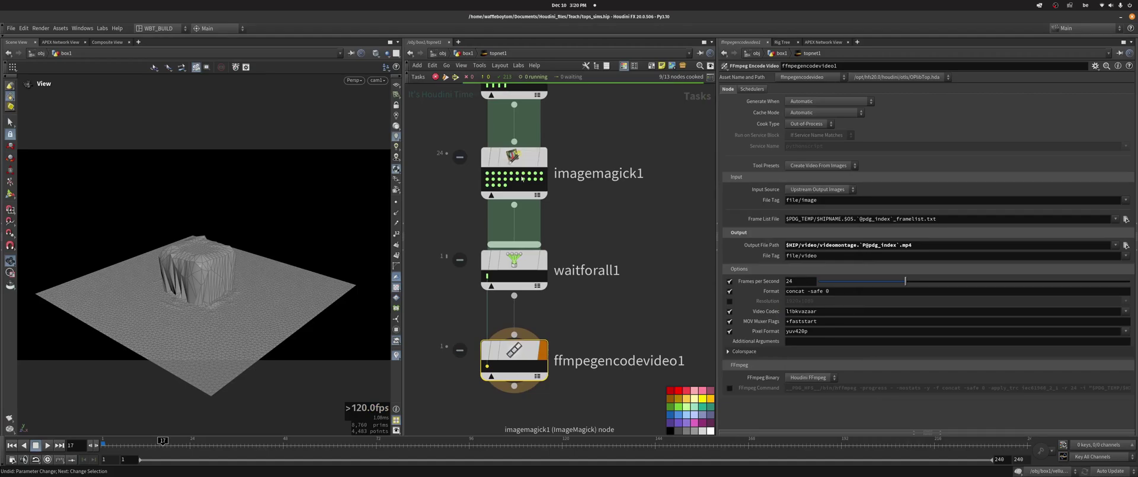
pyautogui.moveTo(592, 311); pyautogui.dragTo(589, 257, button='middle')
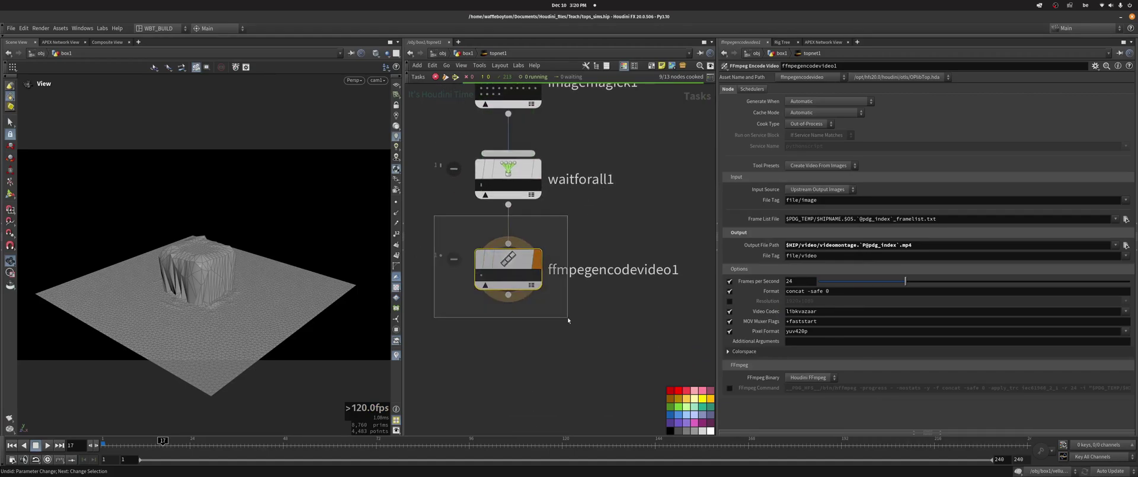
pyautogui.scroll(-3, 624, 209)
pyautogui.moveTo(623, 209); pyautogui.dragTo(571, 263, button='middle')
pyautogui.moveTo(439, 287); pyautogui.dragTo(603, 338)
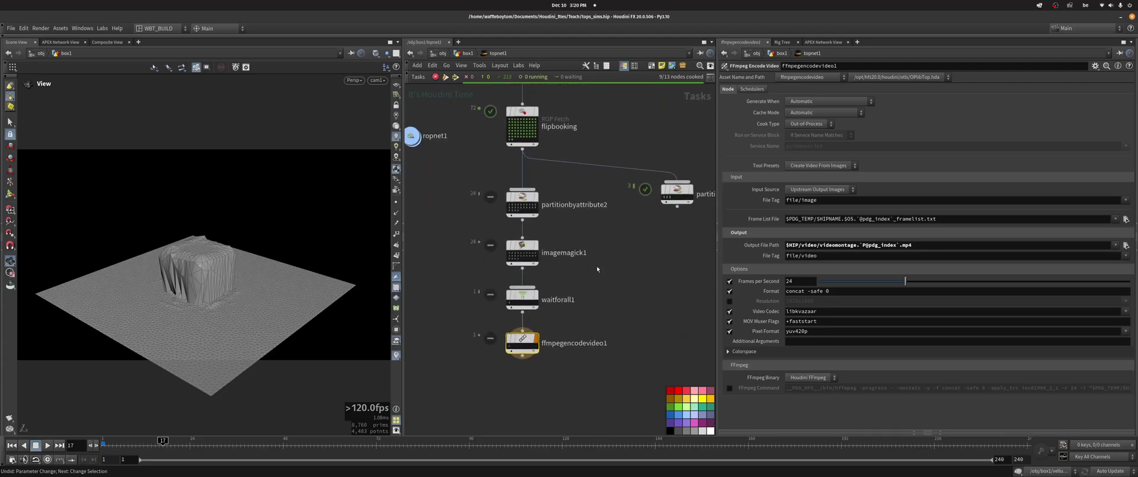
pyautogui.scroll(3, 598, 270)
pyautogui.rightClick(542, 308)
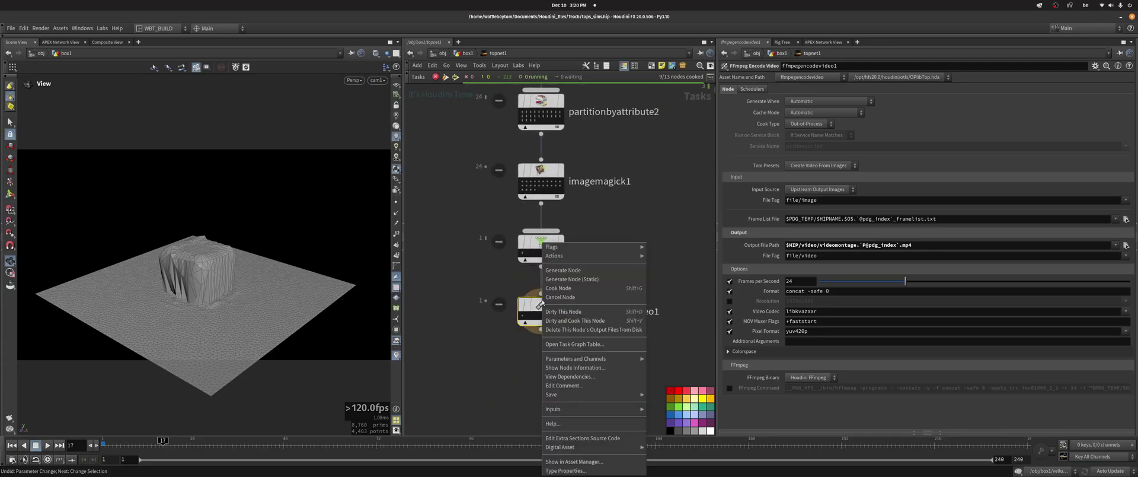
pyautogui.click(583, 290)
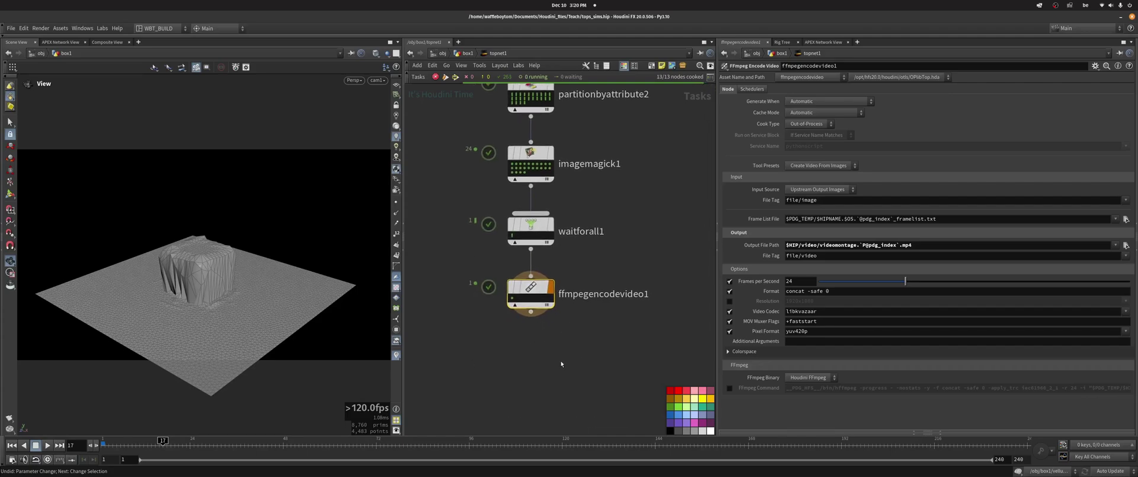
pyautogui.moveTo(563, 364); pyautogui.dragTo(546, 355, button='middle')
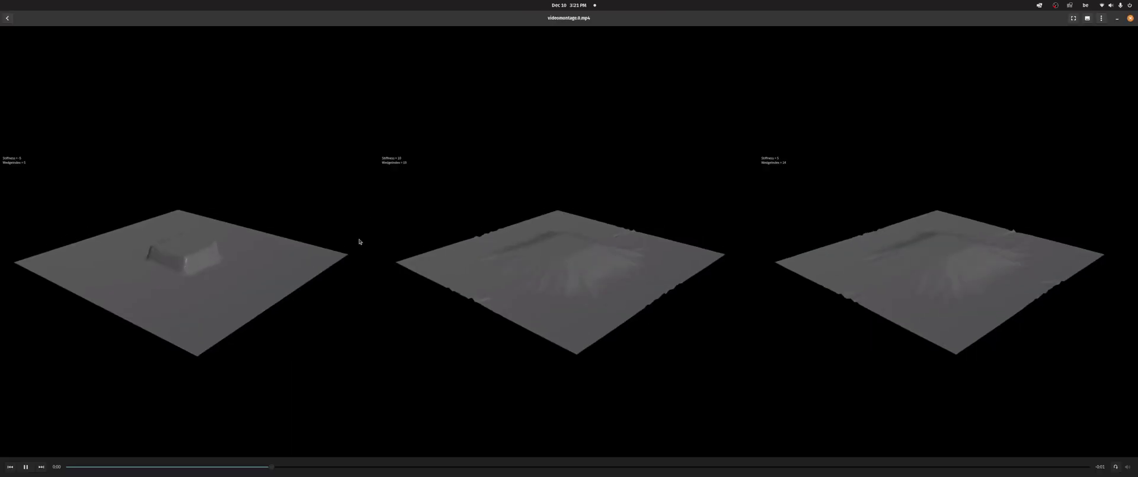